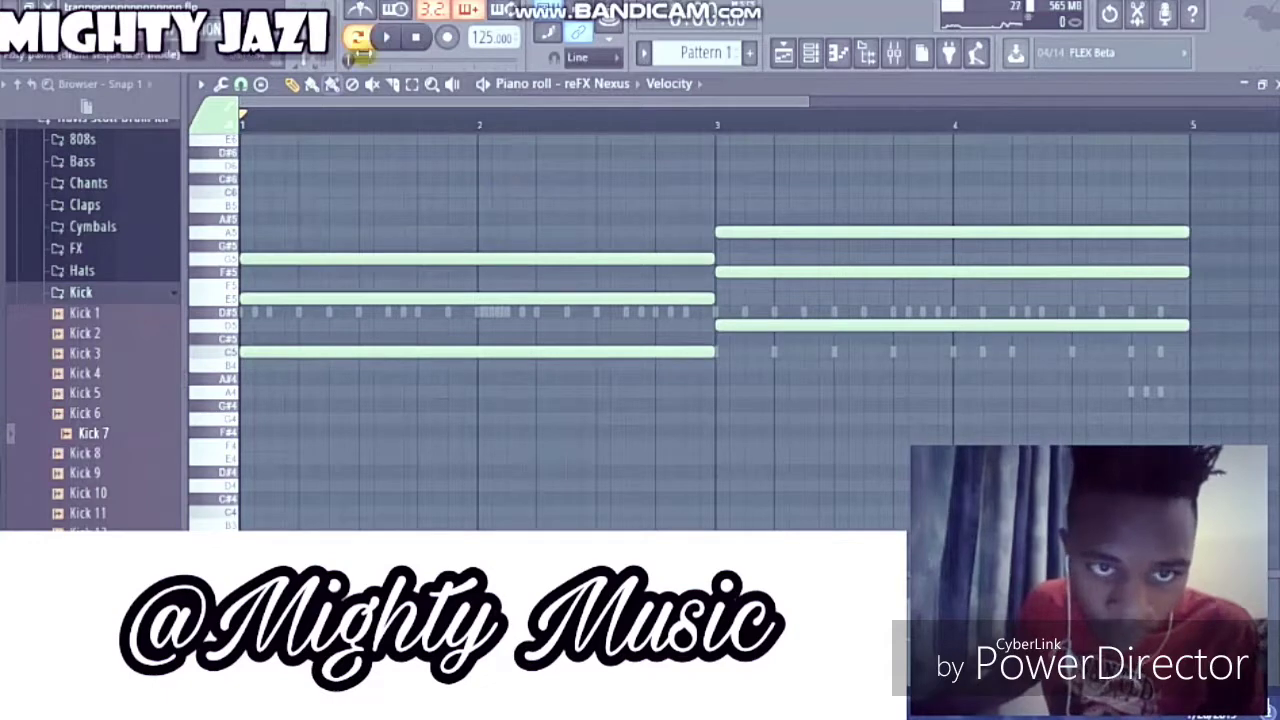
Step: Play Pattern 1 and transpose the reFX Nexus chord notes up one octave
{"action": "left_click", "coordinate": [809, 55]}
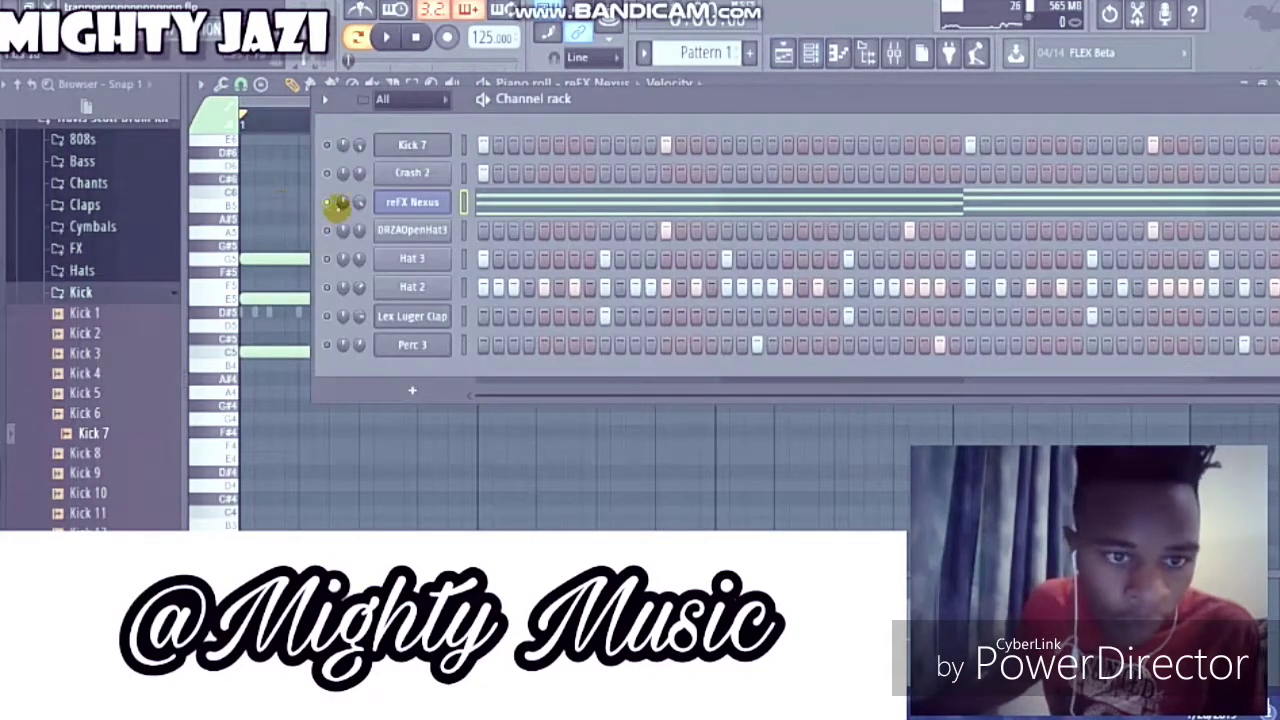
{"action": "left_click", "coordinate": [388, 38]}
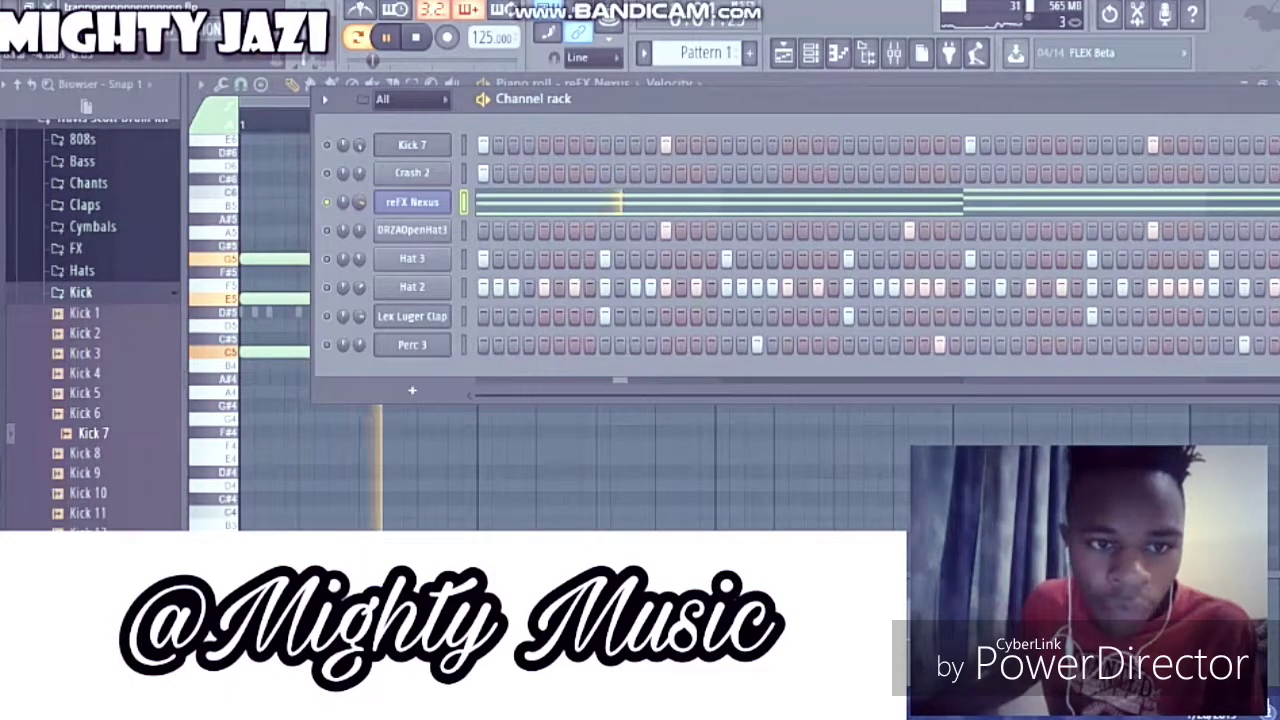
{"action": "left_click", "coordinate": [500, 200]}
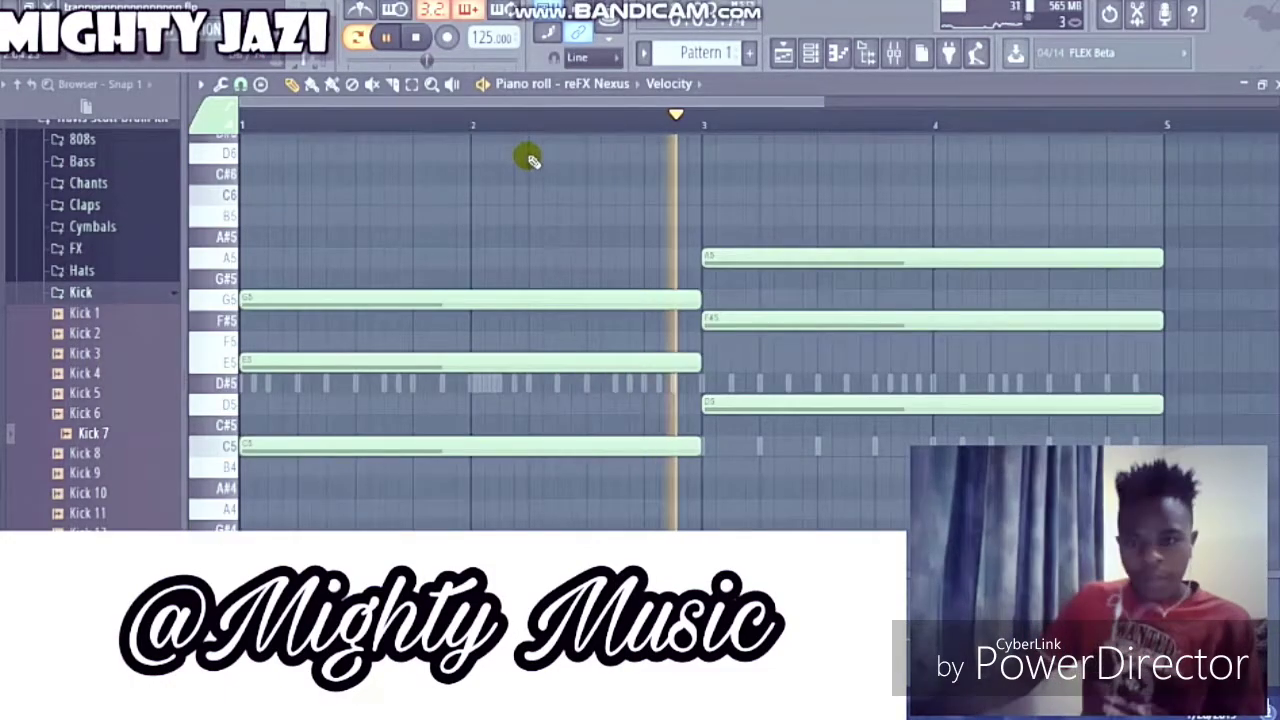
{"action": "left_click", "coordinate": [784, 56]}
{"action": "left_click", "coordinate": [502, 202]}
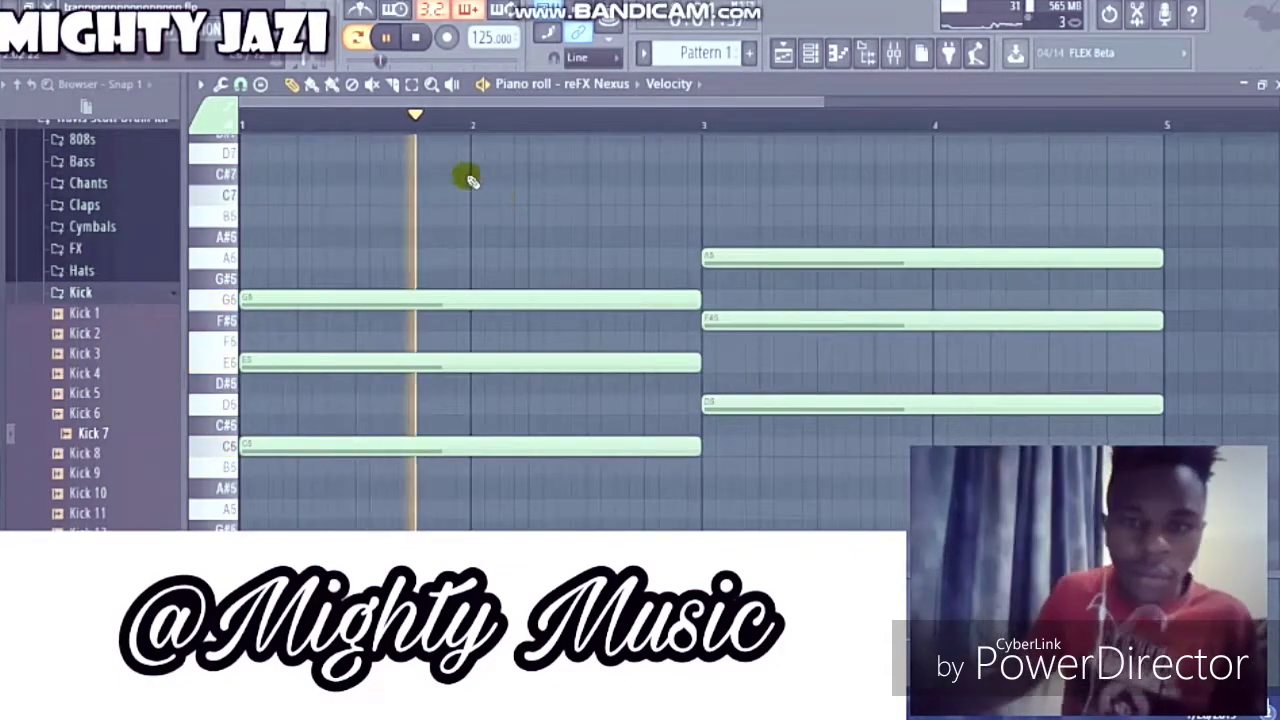
{"action": "left_click", "coordinate": [810, 53]}
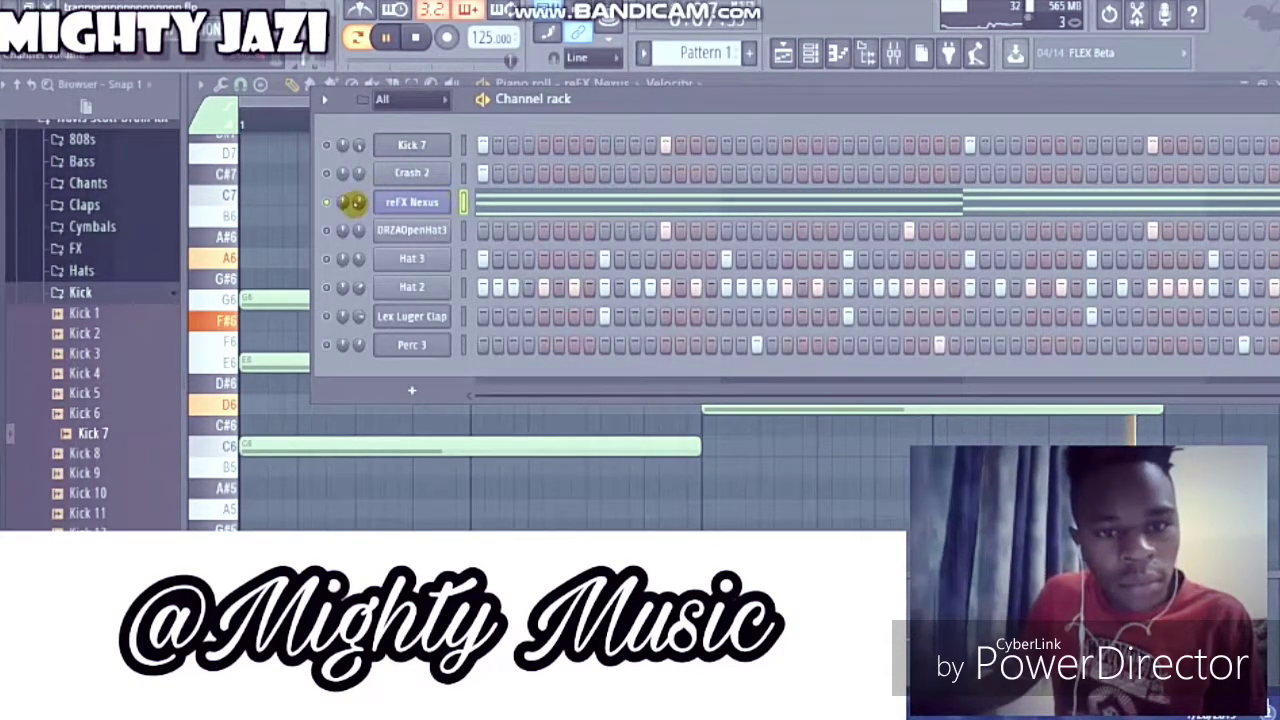
Step: Browse to the Soundfonts folder of the 1017 BRICKSQUAD Drum Kit inside MIGHTY DRUMKITS
{"action": "left_click", "coordinate": [80, 290]}
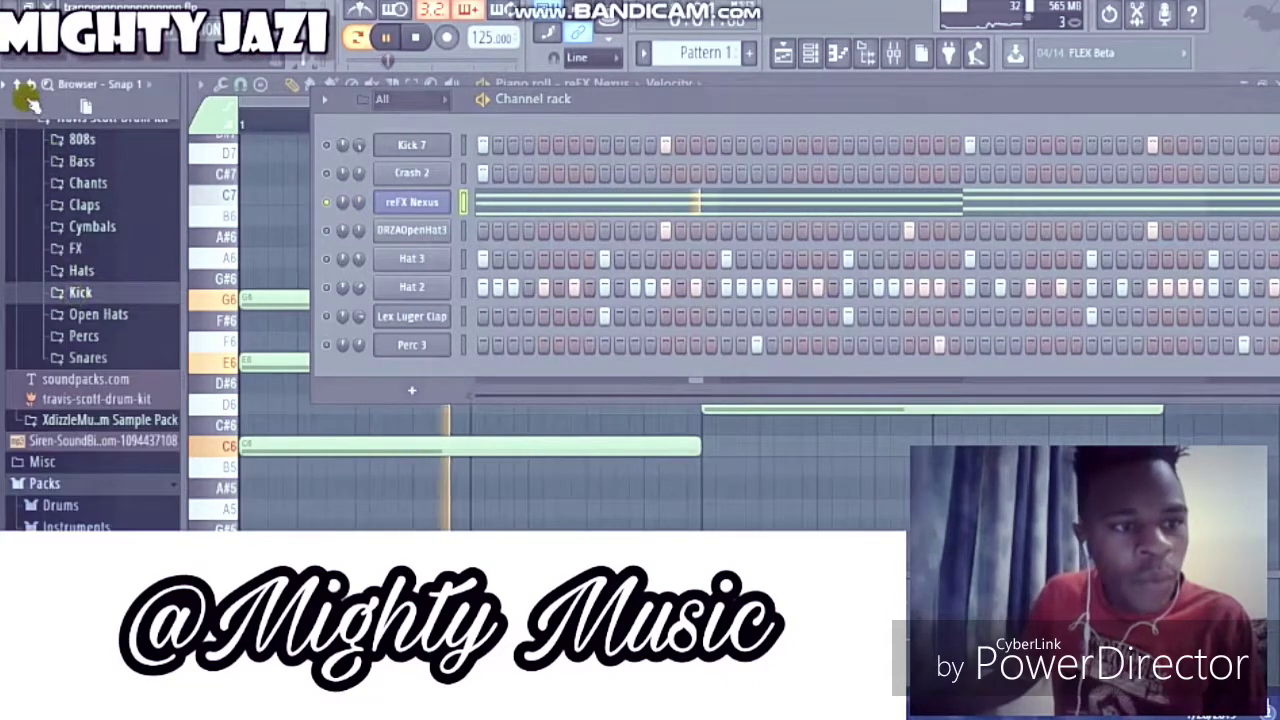
{"action": "left_click", "coordinate": [33, 100]}
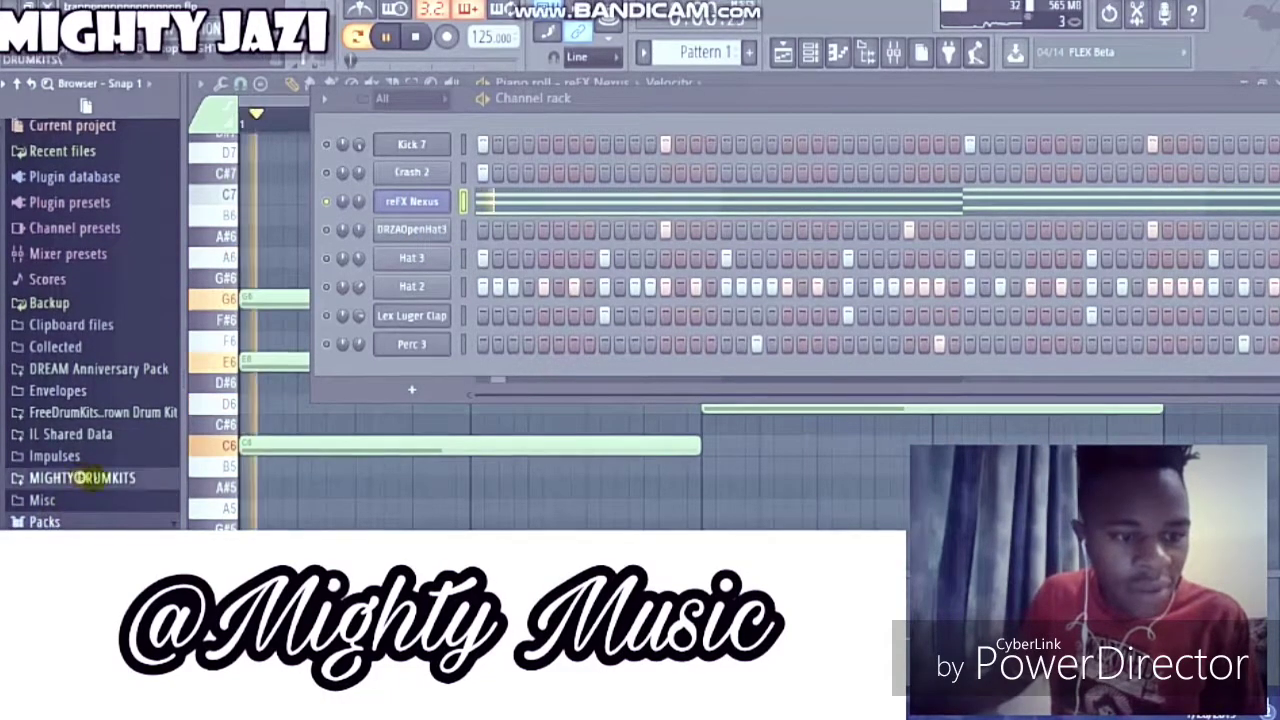
{"action": "left_click", "coordinate": [82, 483]}
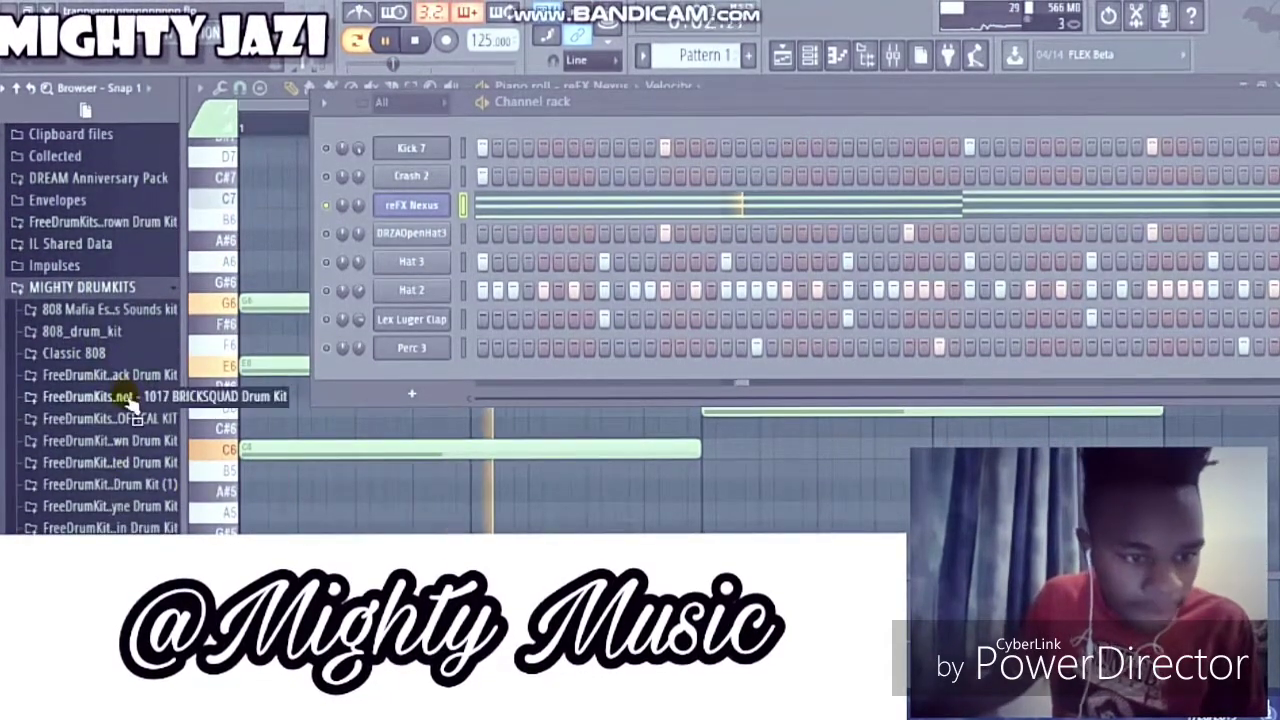
{"action": "left_click", "coordinate": [125, 401]}
{"action": "left_click", "coordinate": [125, 422]}
{"action": "left_click", "coordinate": [112, 440]}
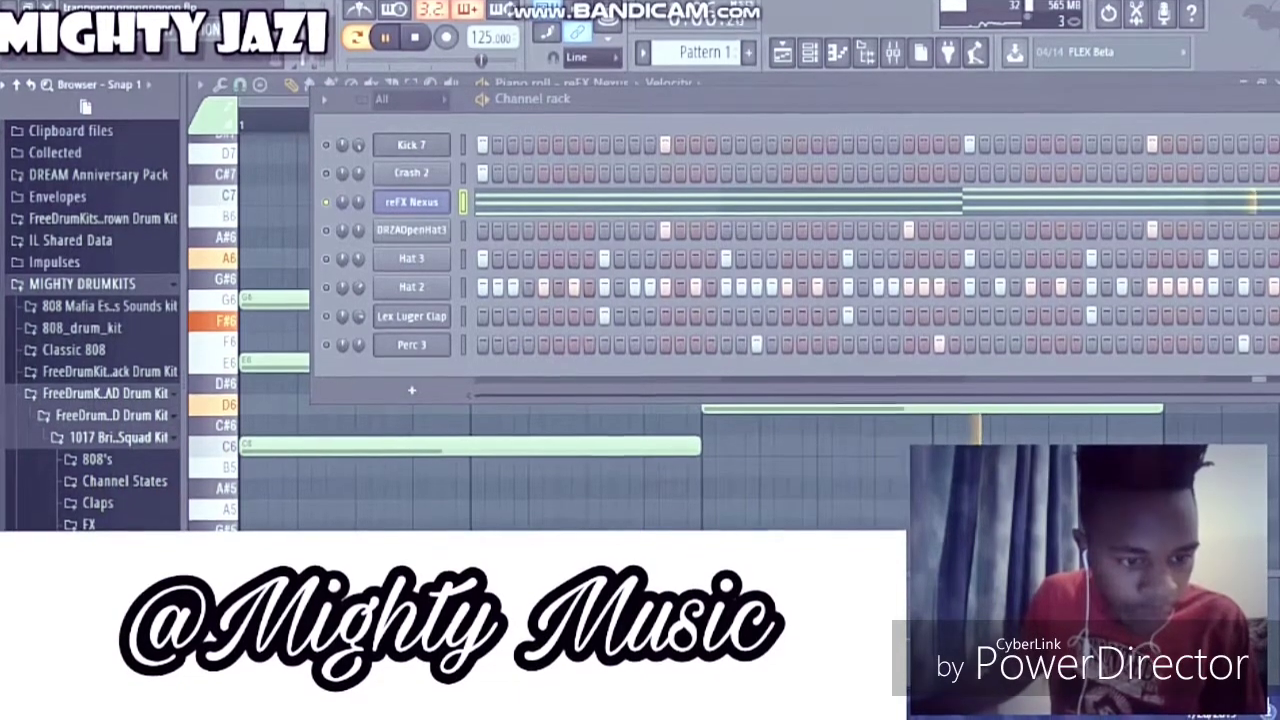
{"action": "scroll", "coordinate": [118, 510], "scroll_direction": "down", "scroll_amount": 2}
{"action": "left_click", "coordinate": [112, 508]}
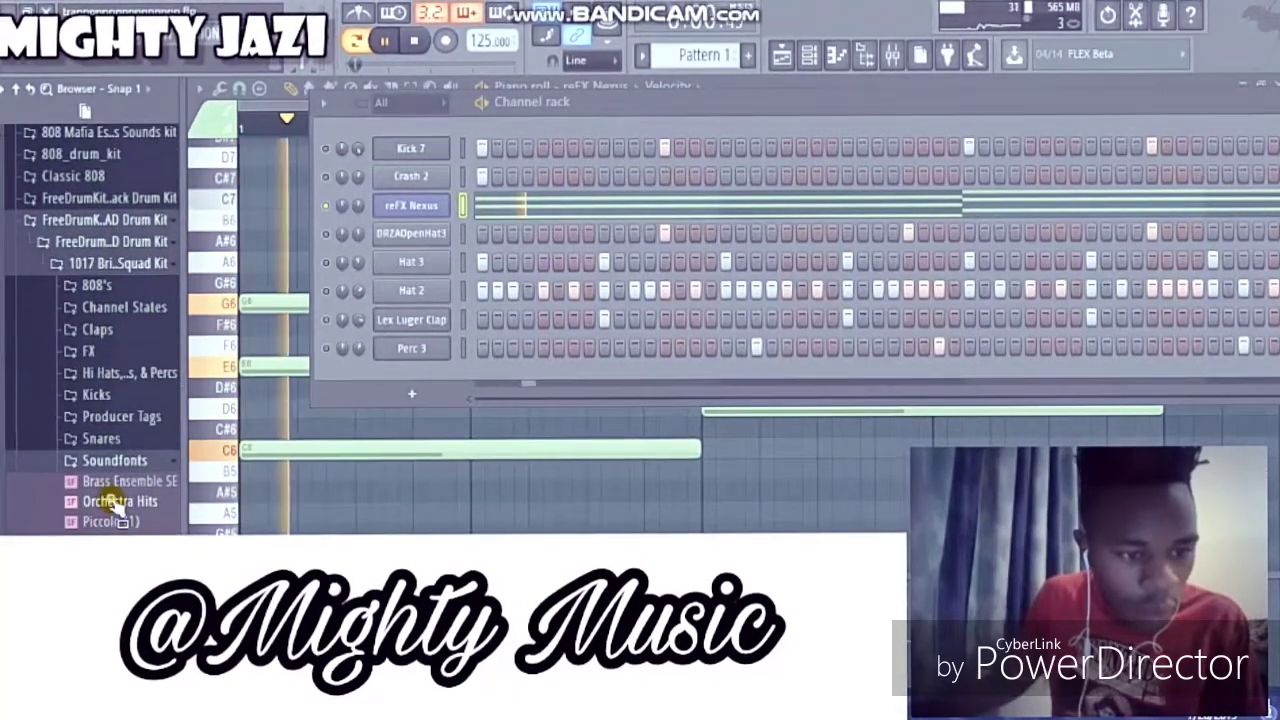
Step: Add the Orchestra Hits soundfont as a new channel below reFX Nexus and open its piano roll
{"action": "left_click_drag", "start_coordinate": [118, 501], "coordinate": [365, 238]}
{"action": "left_click", "coordinate": [478, 132]}
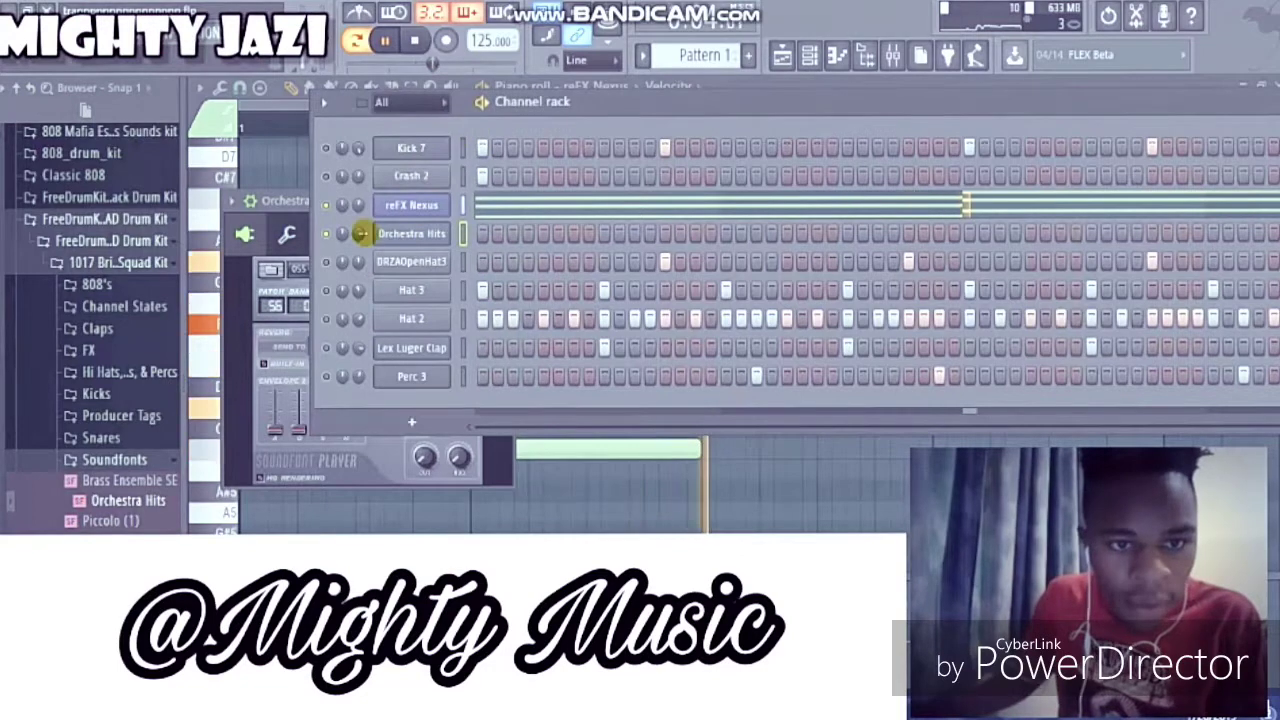
{"action": "right_click", "coordinate": [463, 233]}
{"action": "left_click", "coordinate": [465, 233]}
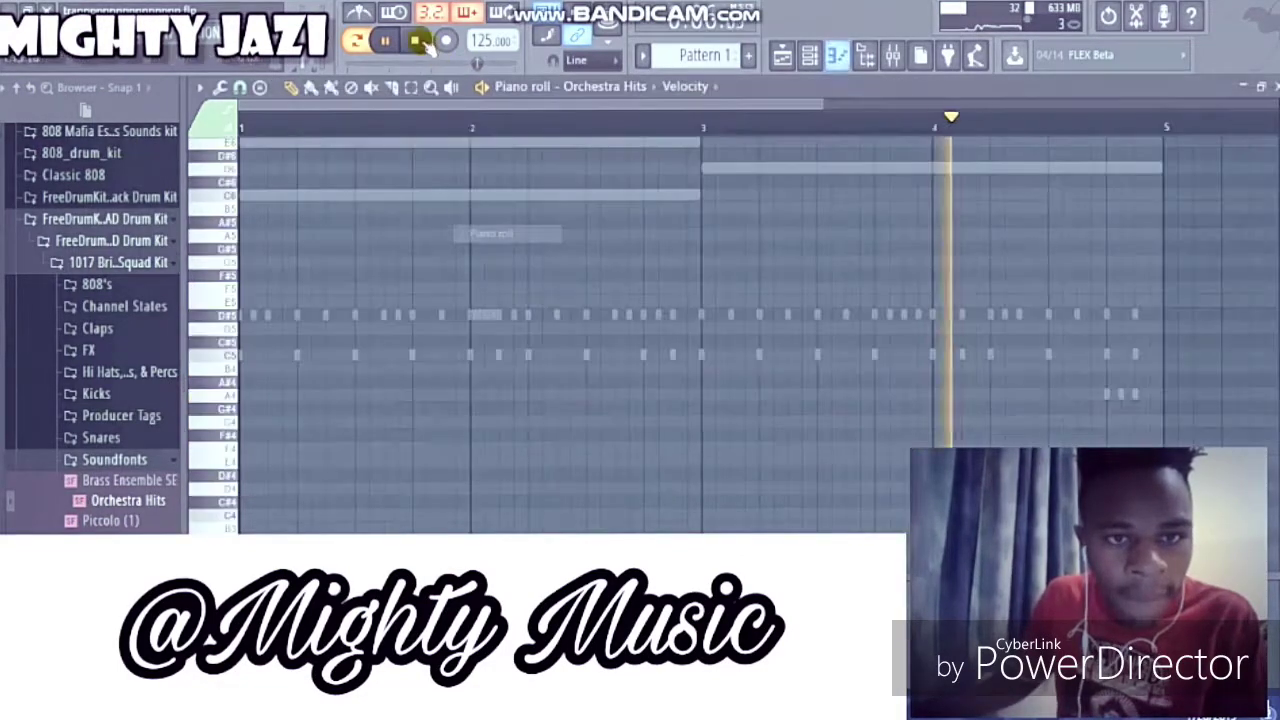
Step: Draw a three-quarter-bar C5 note at the start of bar 1 and a half-bar F5 note in the second half of bar 2
{"action": "left_click", "coordinate": [247, 196]}
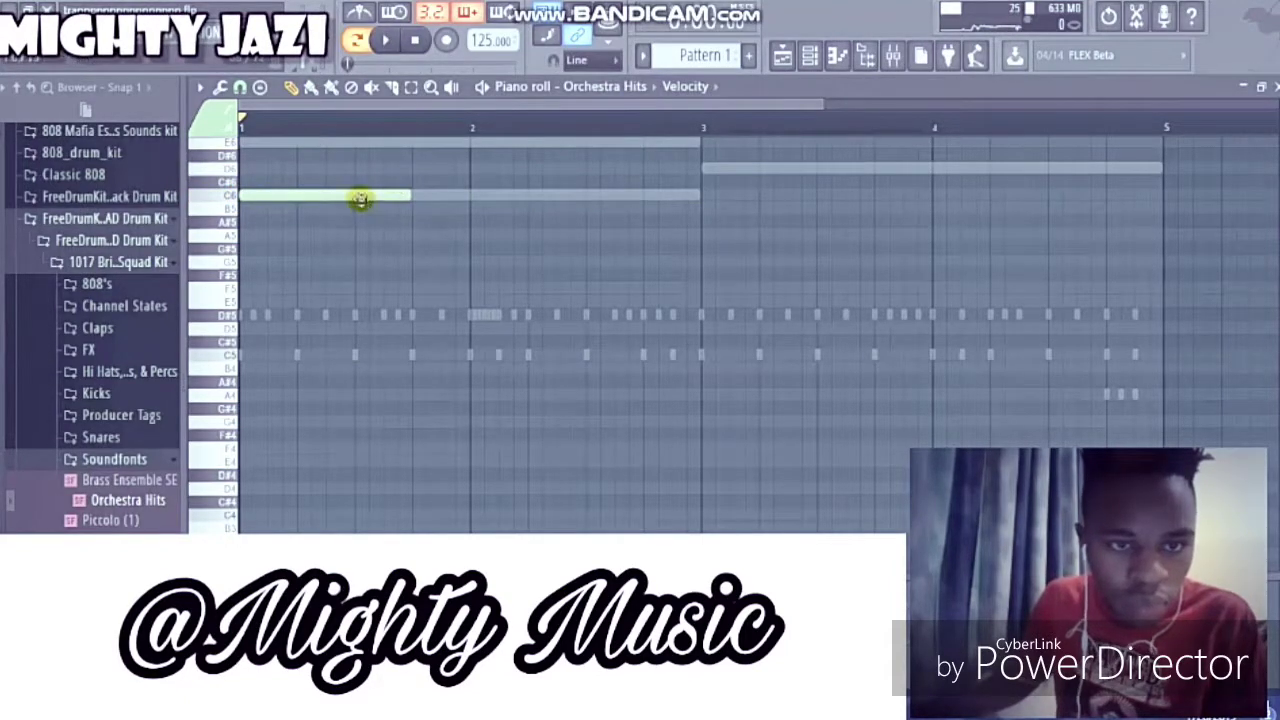
{"action": "left_click_drag", "start_coordinate": [342, 248], "coordinate": [309, 361]}
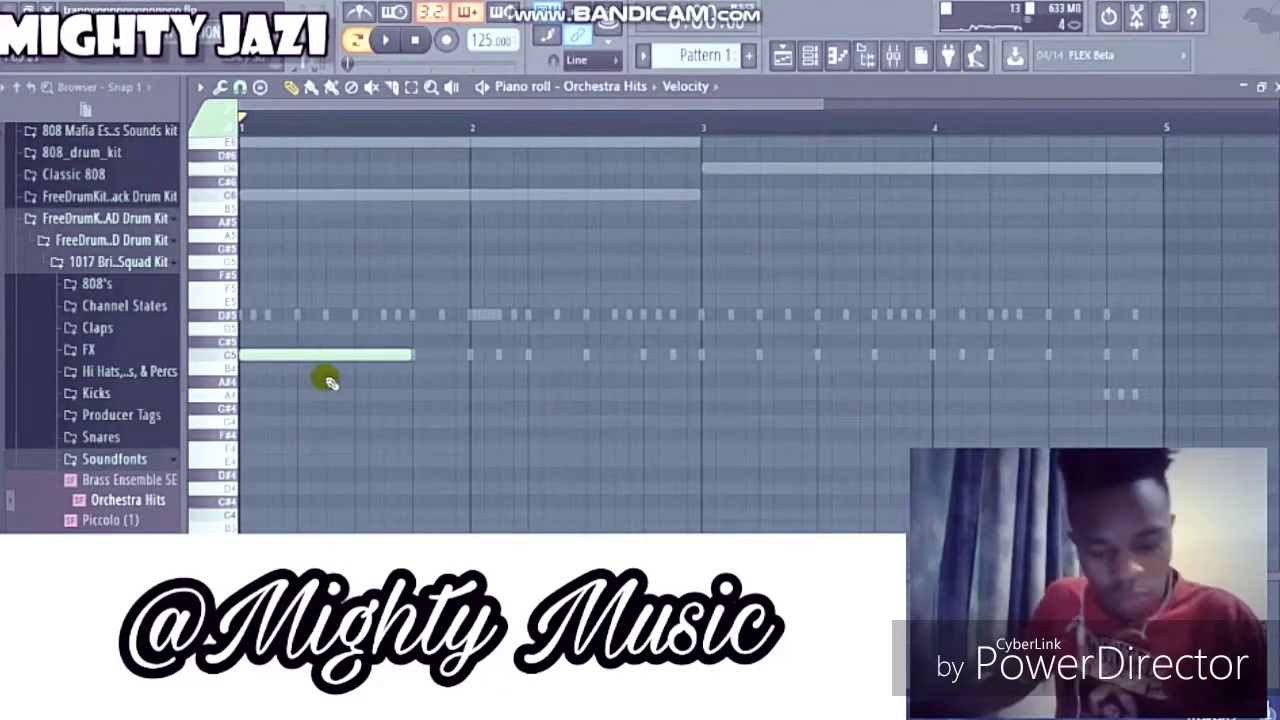
{"action": "key", "text": "space"}
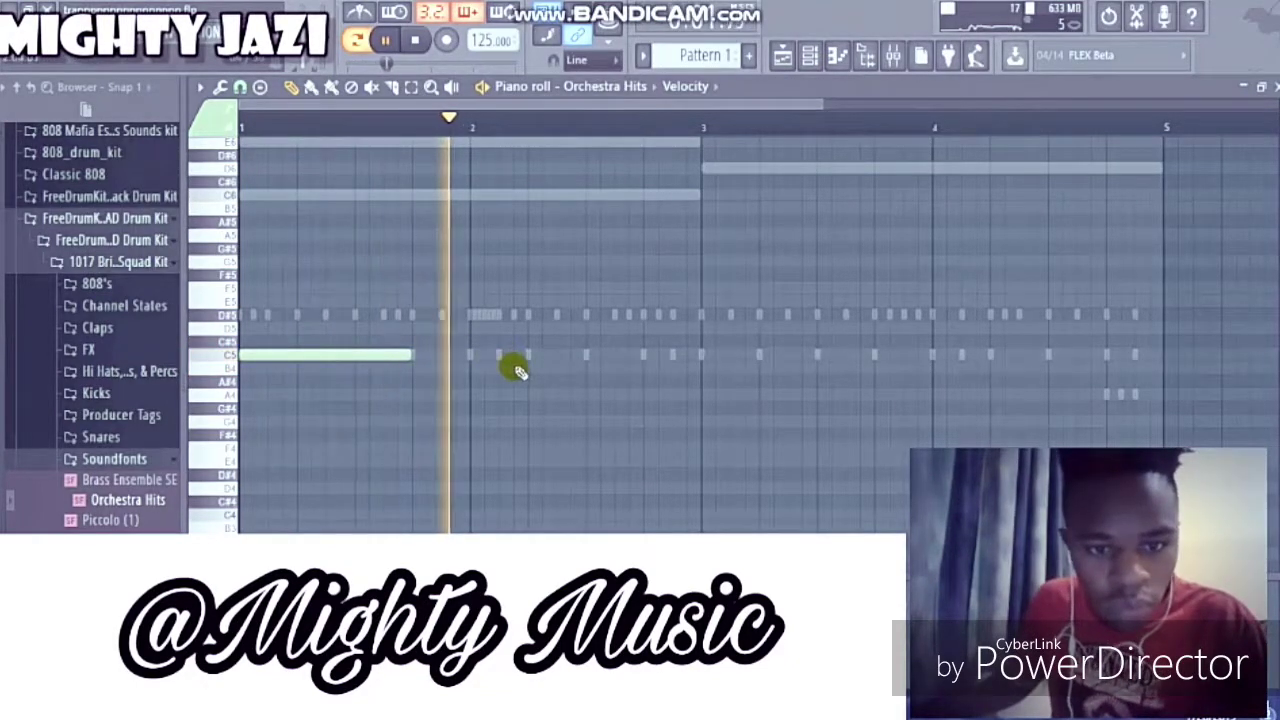
{"action": "left_click", "coordinate": [588, 316]}
{"action": "key", "text": "space"}
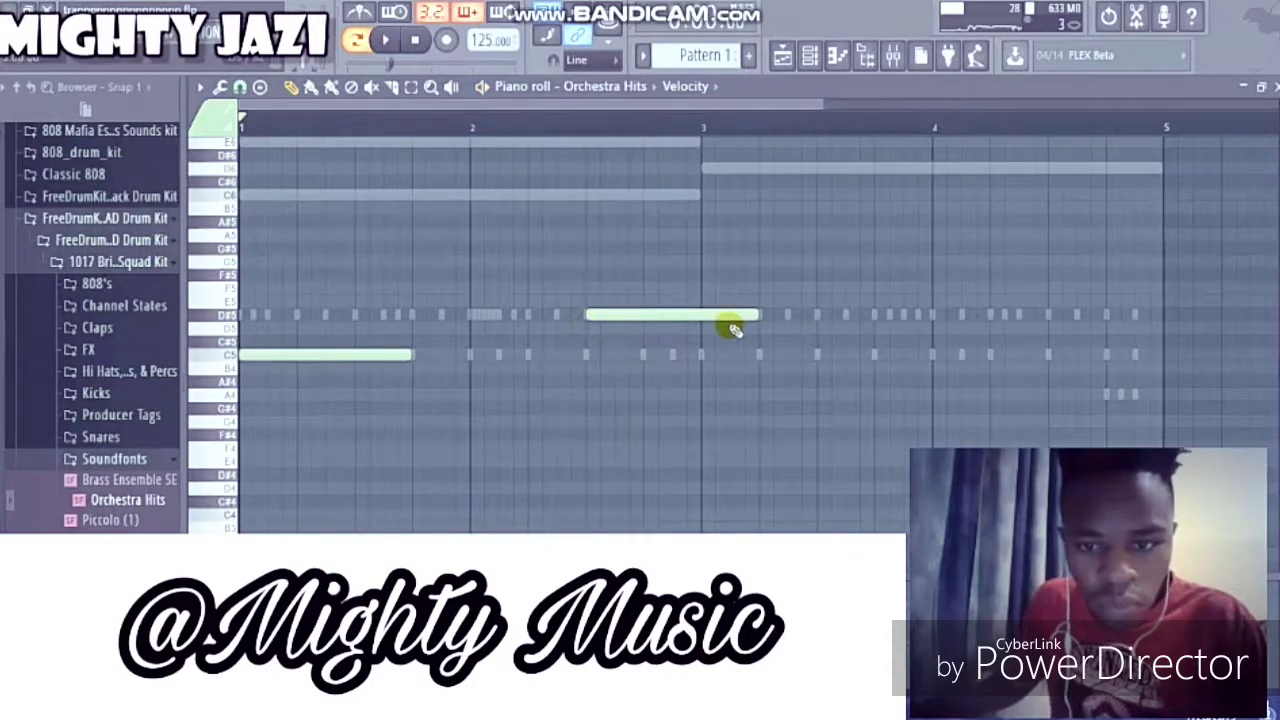
{"action": "left_click_drag", "start_coordinate": [722, 315], "coordinate": [731, 283]}
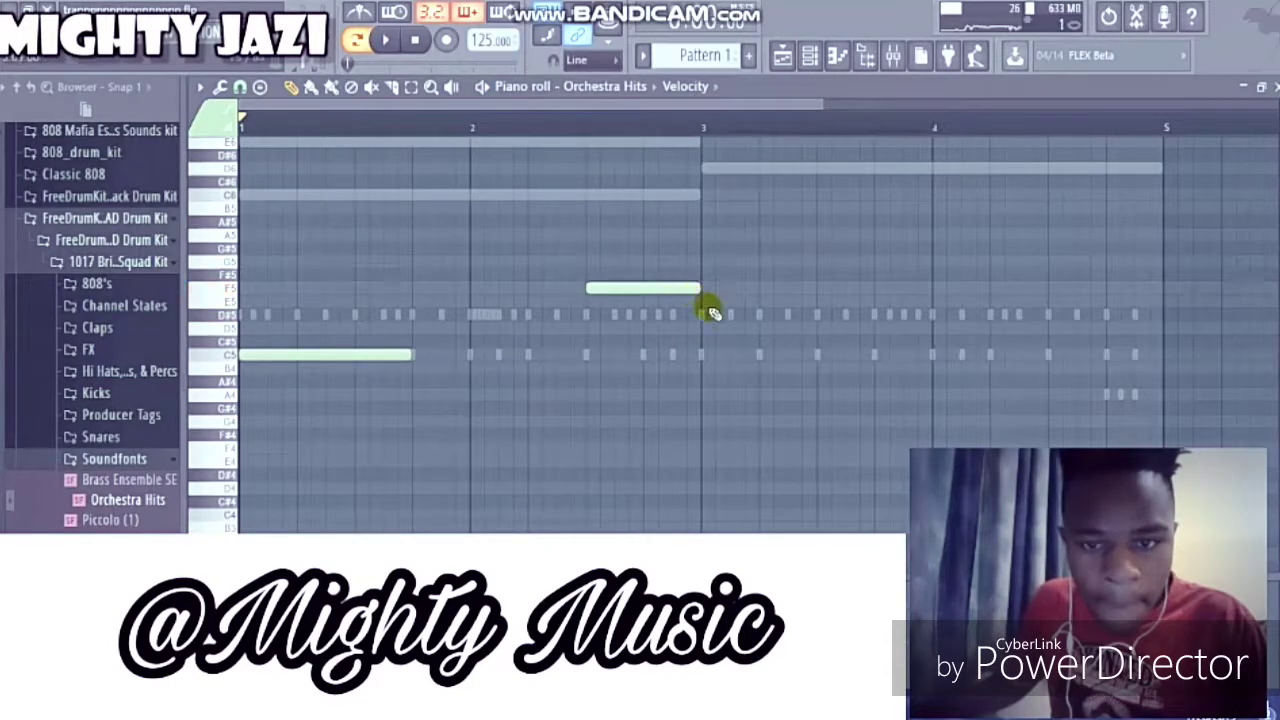
Step: Add a half-bar D#5 note at the start of bar 3 and a half-bar G#5 note at the end of bar 4
{"action": "left_click_drag", "start_coordinate": [718, 318], "coordinate": [718, 320]}
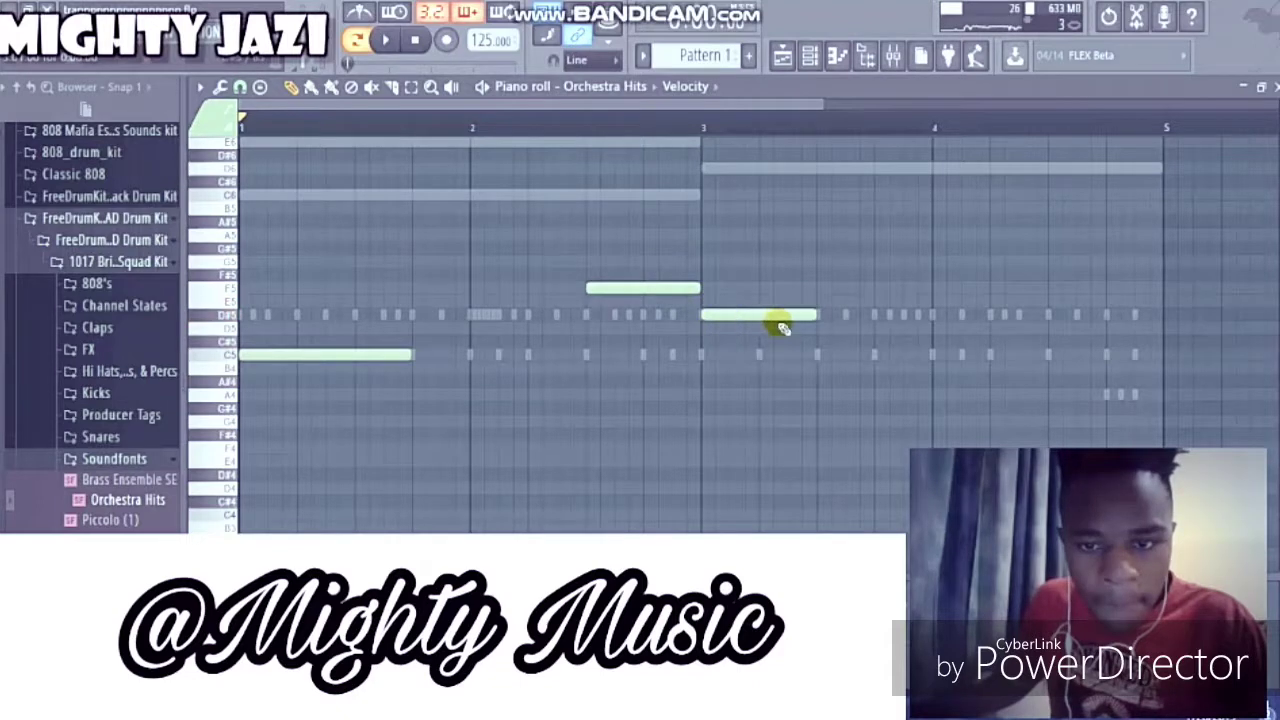
{"action": "key", "text": "space"}
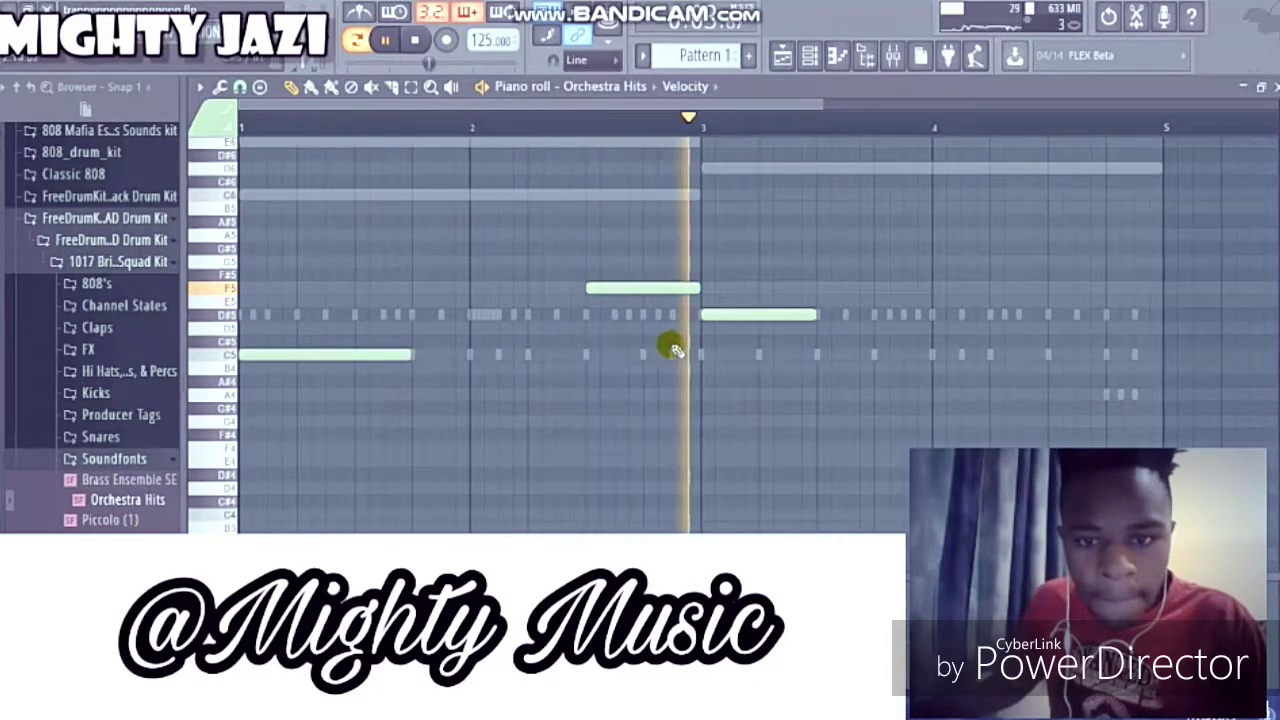
{"action": "key", "text": "space"}
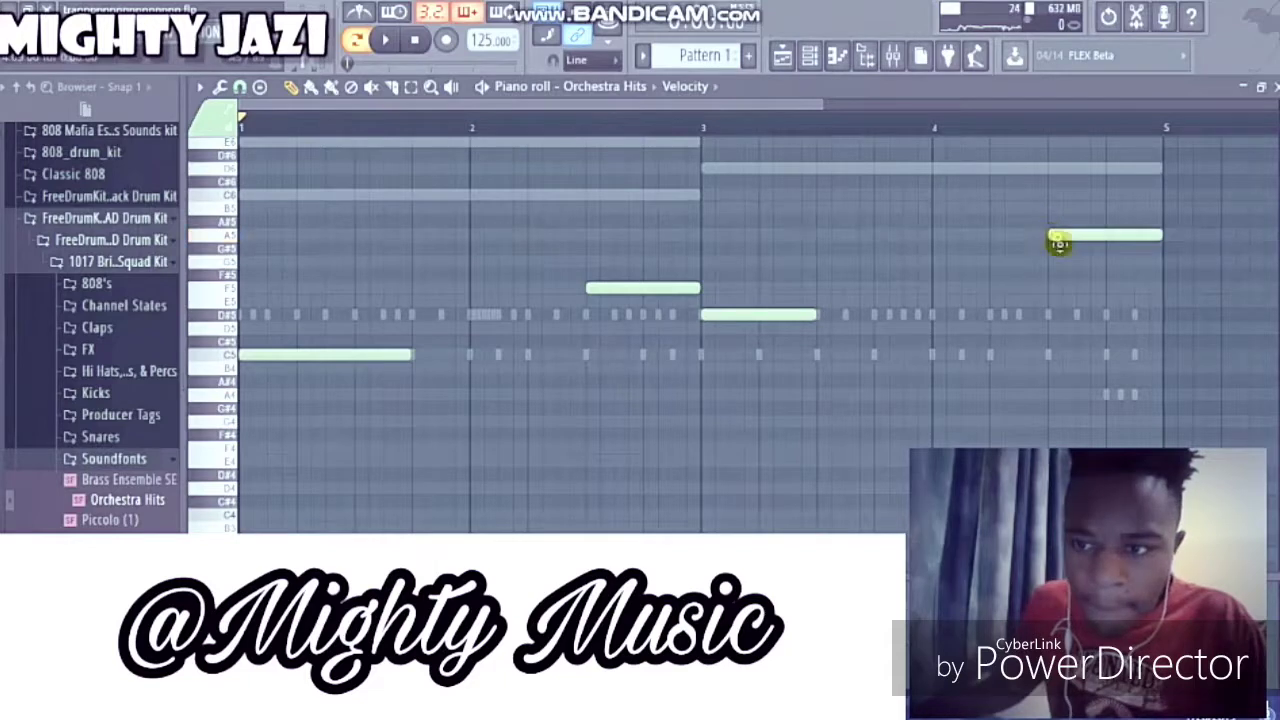
{"action": "left_click_drag", "start_coordinate": [1059, 243], "coordinate": [1060, 260]}
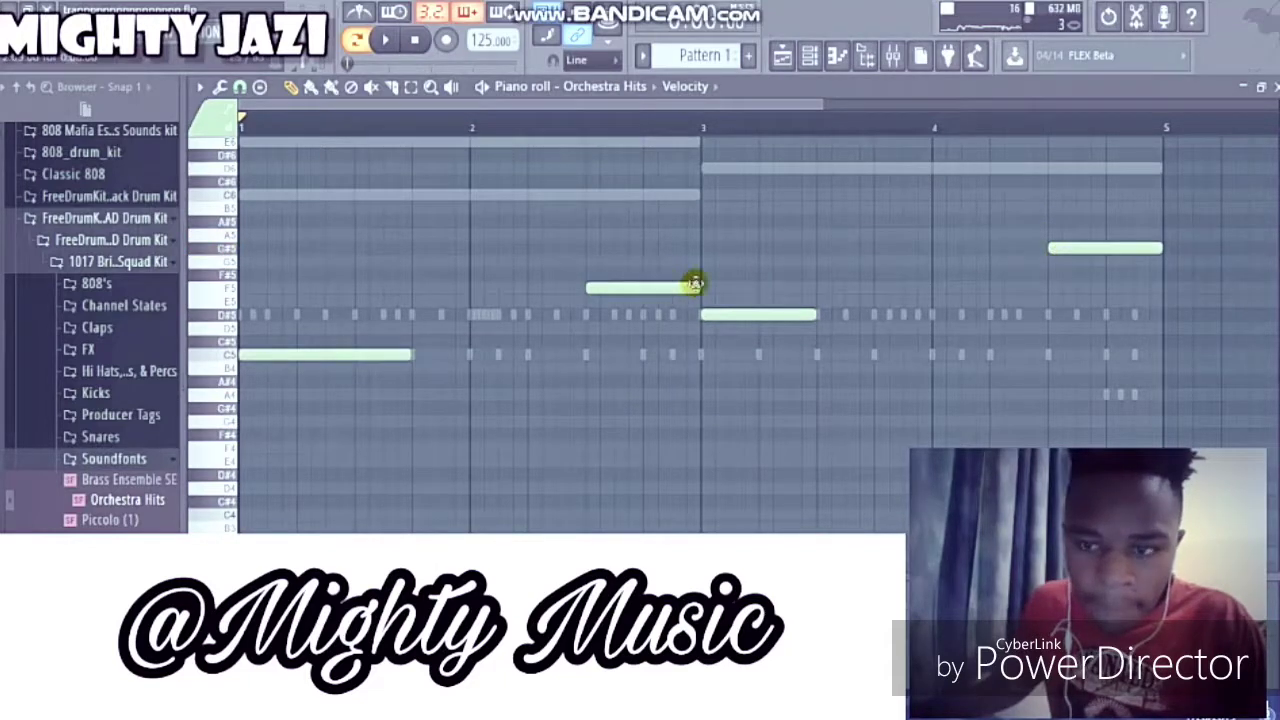
Step: Copy the Orchestra Hits notes over the reFX Nexus channel's chords and play reFX Nexus soloed
{"action": "left_click", "coordinate": [811, 54]}
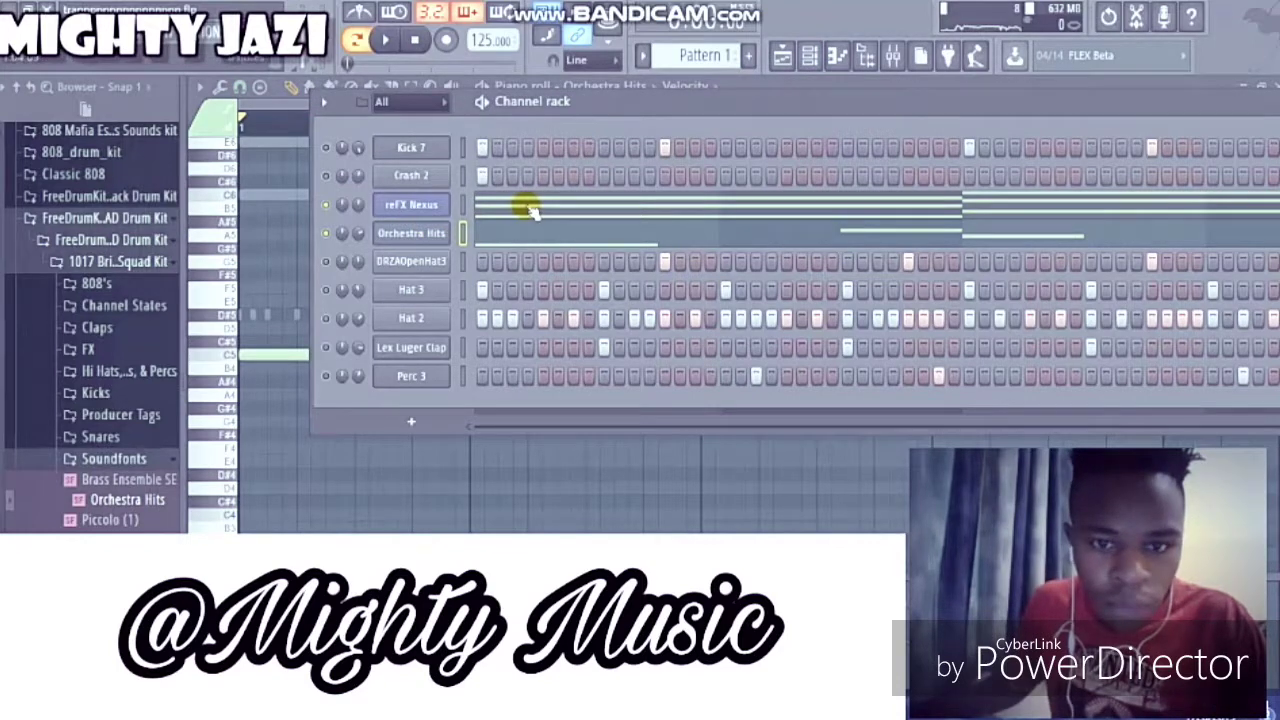
{"action": "right_click", "coordinate": [424, 238]}
{"action": "right_click", "coordinate": [425, 206]}
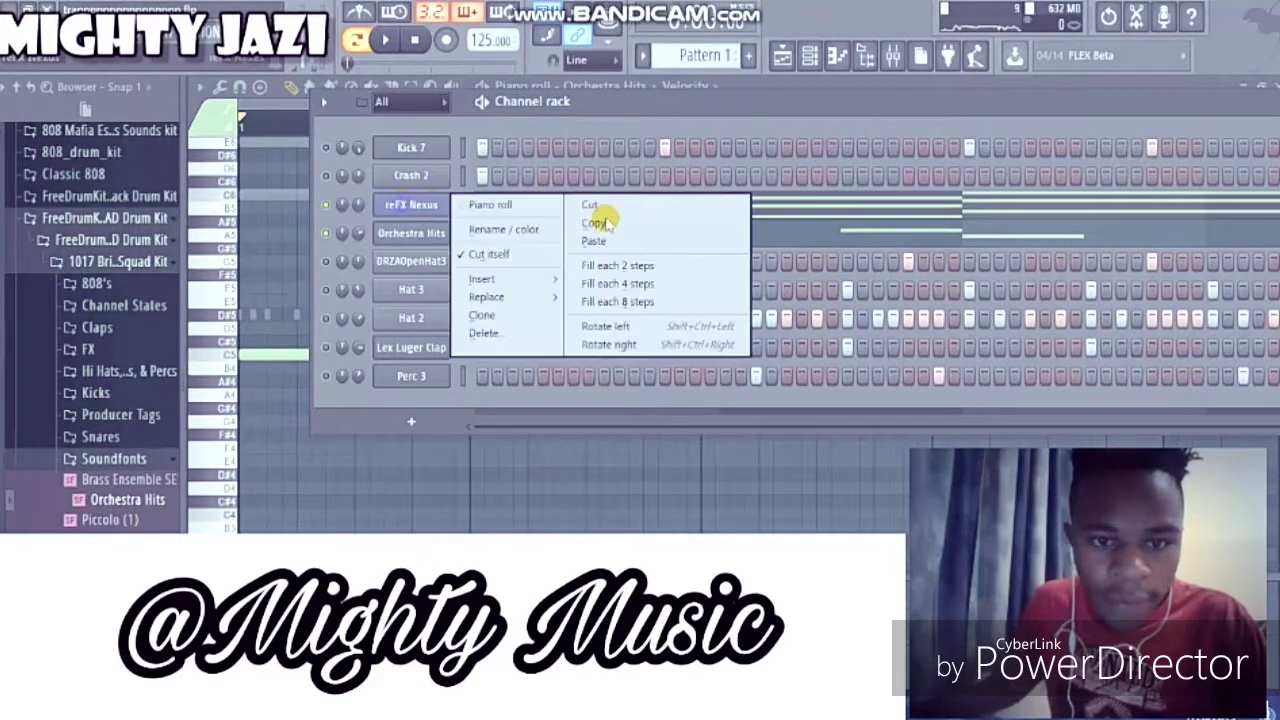
{"action": "left_click", "coordinate": [594, 242]}
{"action": "right_click", "coordinate": [340, 205]}
{"action": "key", "text": "space"}
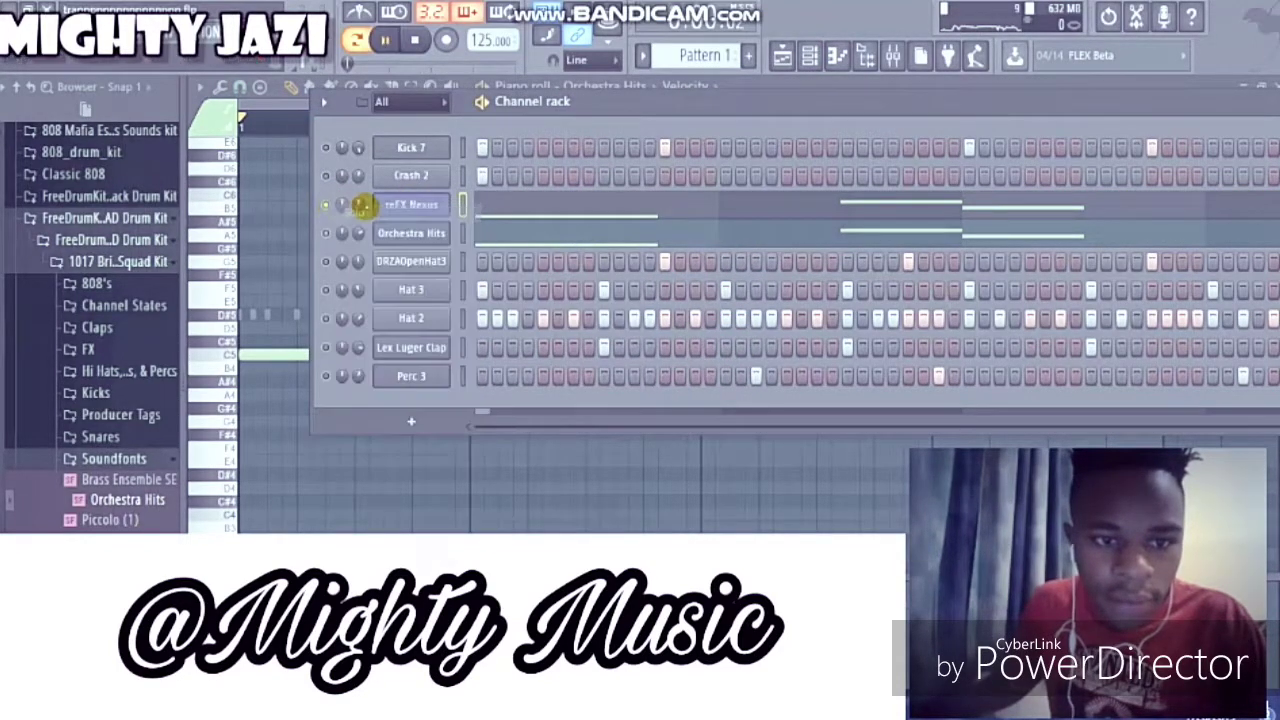
Step: In reFX Nexus, stack E5 and G5 over the C5 note and G#5 over the F5 note, and shift all notes up one semitone
{"action": "left_click", "coordinate": [491, 206]}
{"action": "key", "text": "space"}
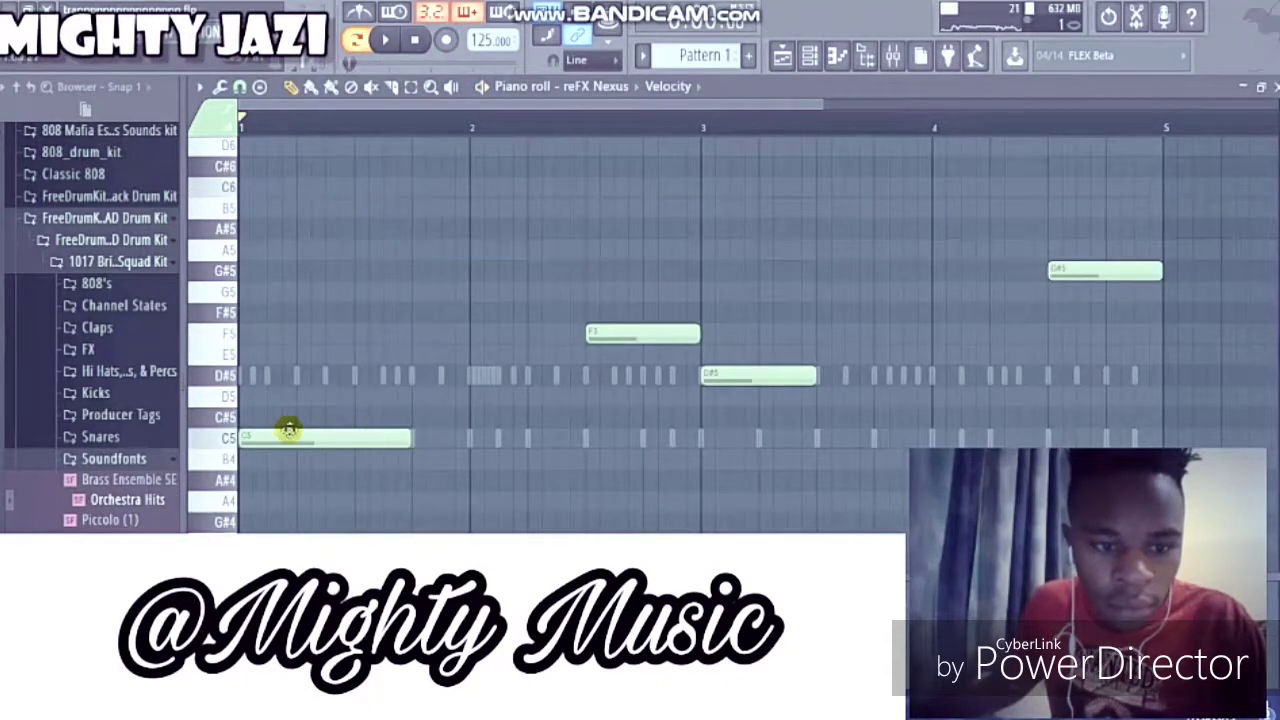
{"action": "mouse_move", "coordinate": [248, 374]}
{"action": "left_mouse_down"}
{"action": "mouse_move", "coordinate": [266, 376]}
{"action": "mouse_move", "coordinate": [249, 353]}
{"action": "left_mouse_up"}
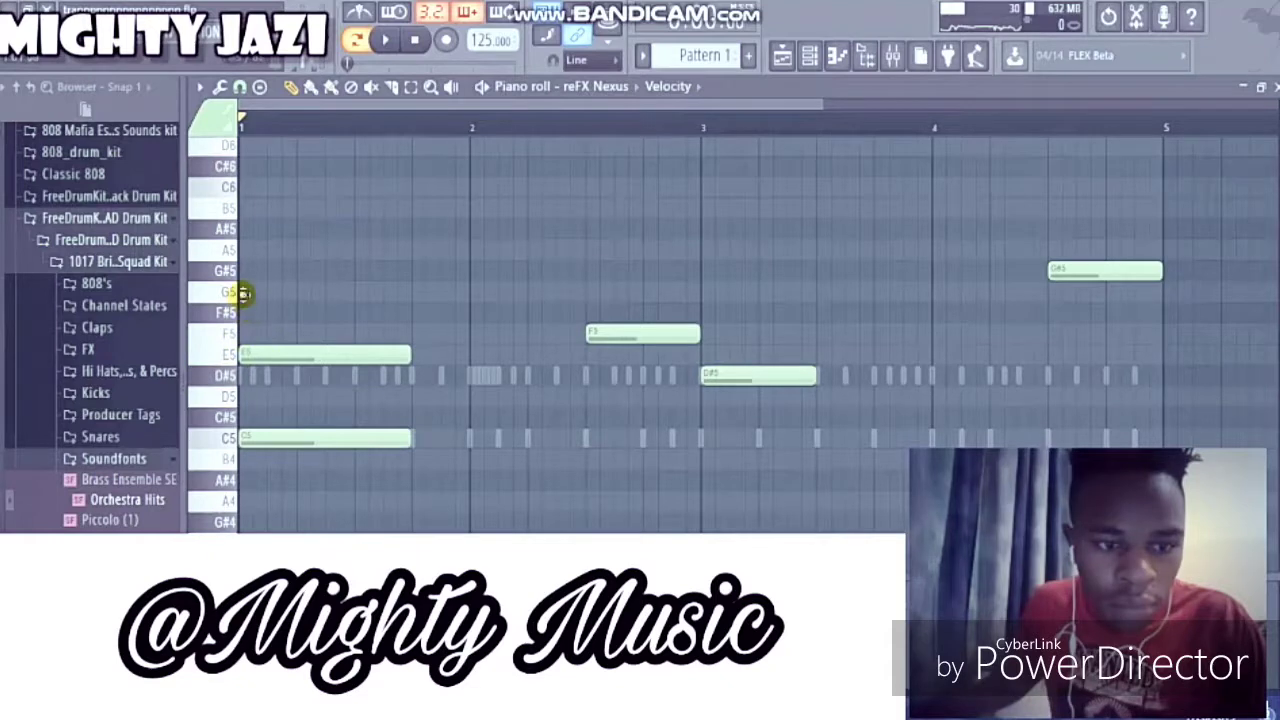
{"action": "left_click", "coordinate": [243, 293]}
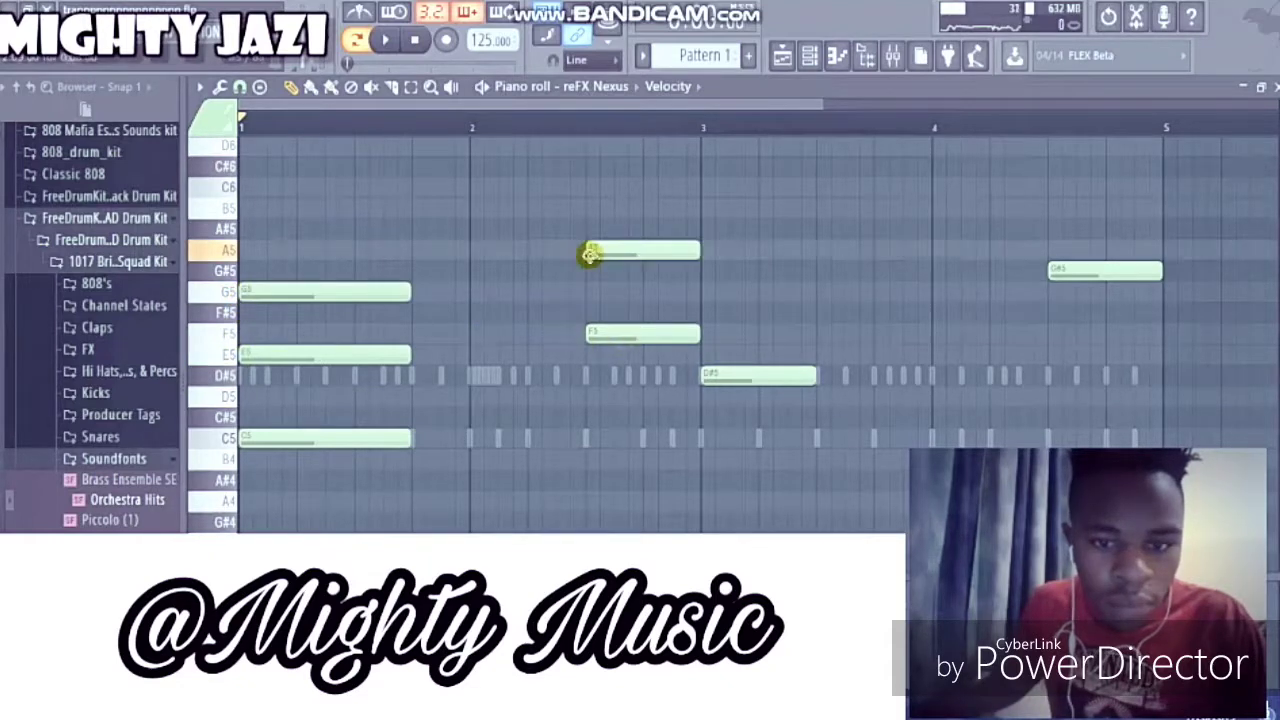
{"action": "left_click_drag", "start_coordinate": [611, 273], "coordinate": [611, 285]}
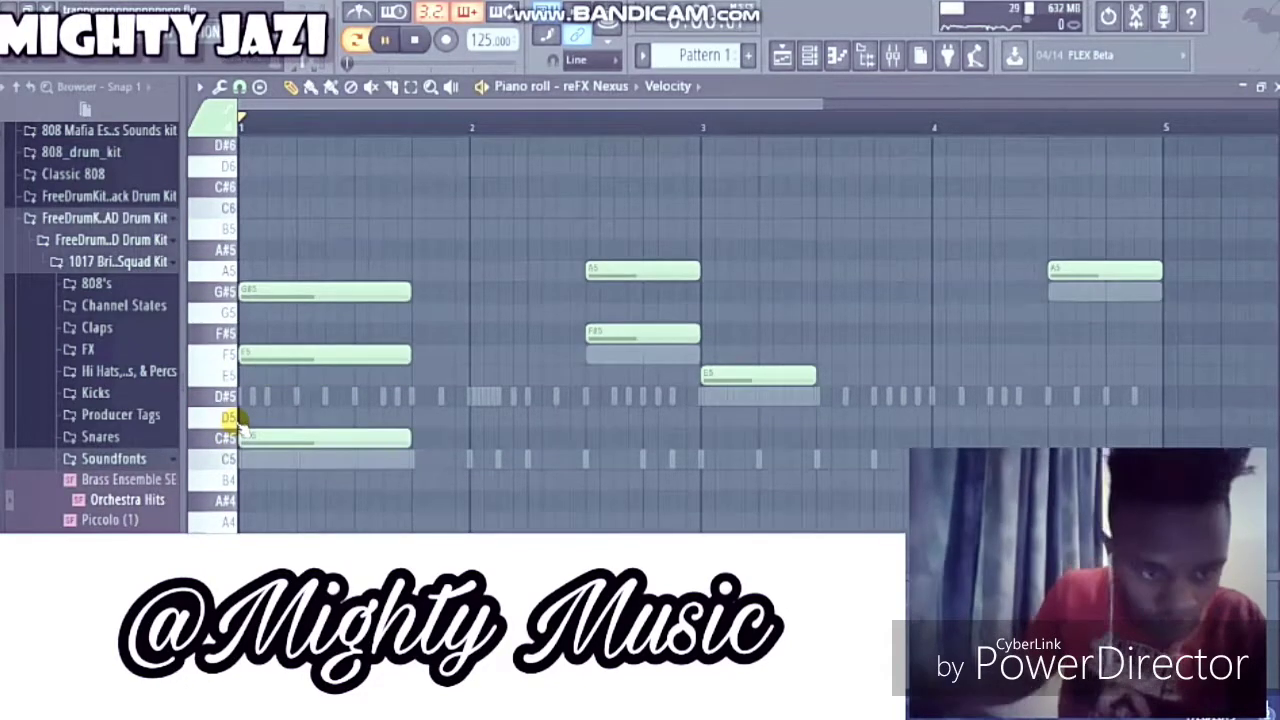
{"action": "key", "text": "space"}
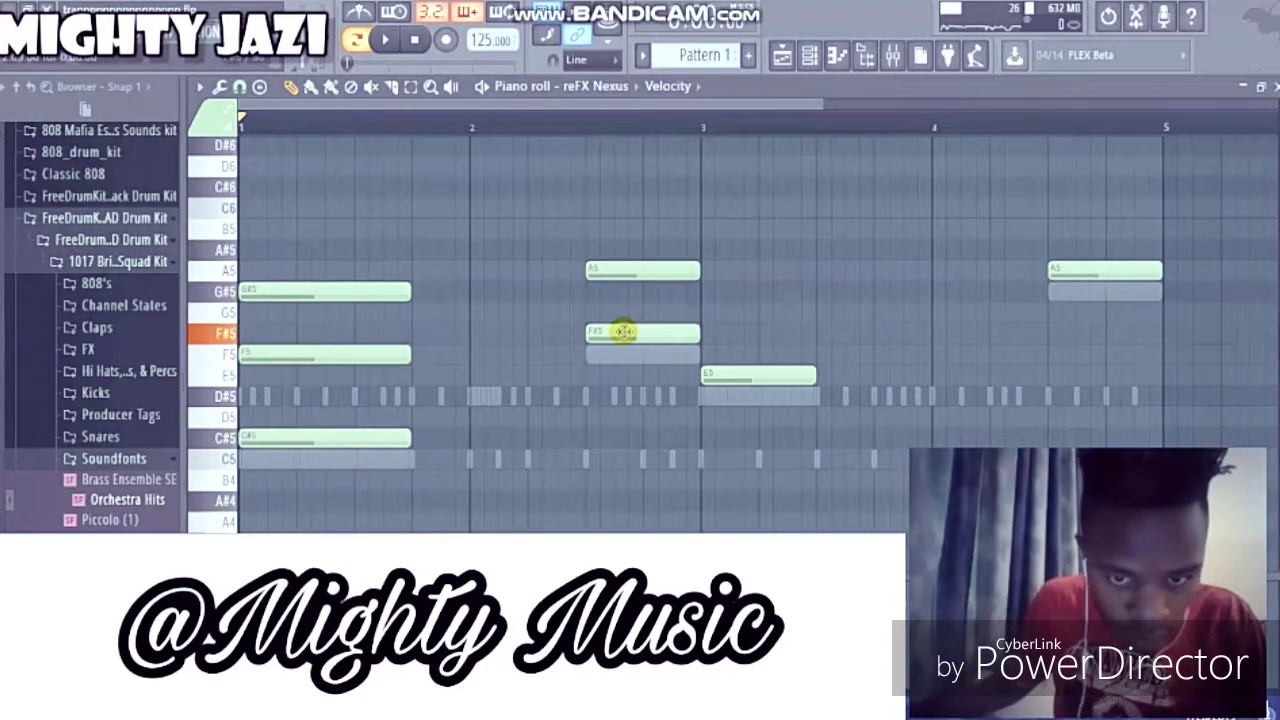
Step: Lower the bar 2 note pair to F5 and G#5, and turn the bar 3 note into a D#5 and G5 pair
{"action": "left_click_drag", "start_coordinate": [622, 332], "coordinate": [621, 358]}
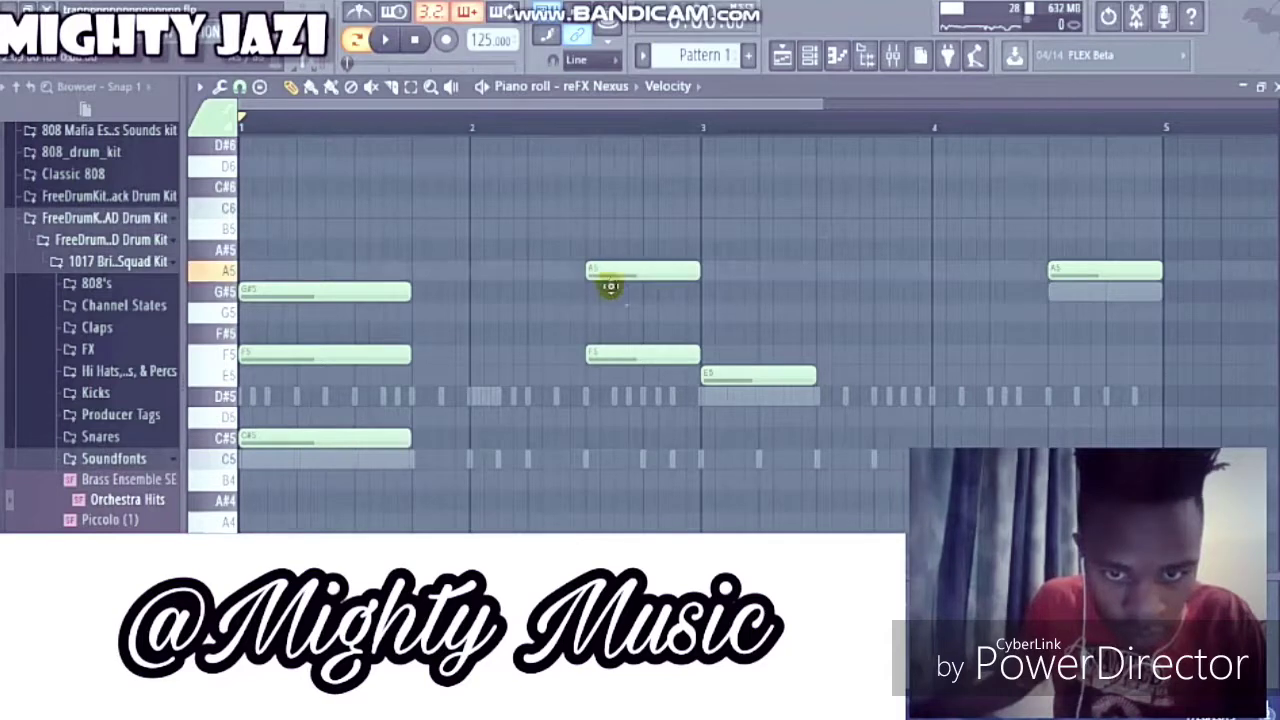
{"action": "left_click_drag", "start_coordinate": [610, 287], "coordinate": [619, 313]}
{"action": "left_click_drag", "start_coordinate": [716, 396], "coordinate": [711, 400]}
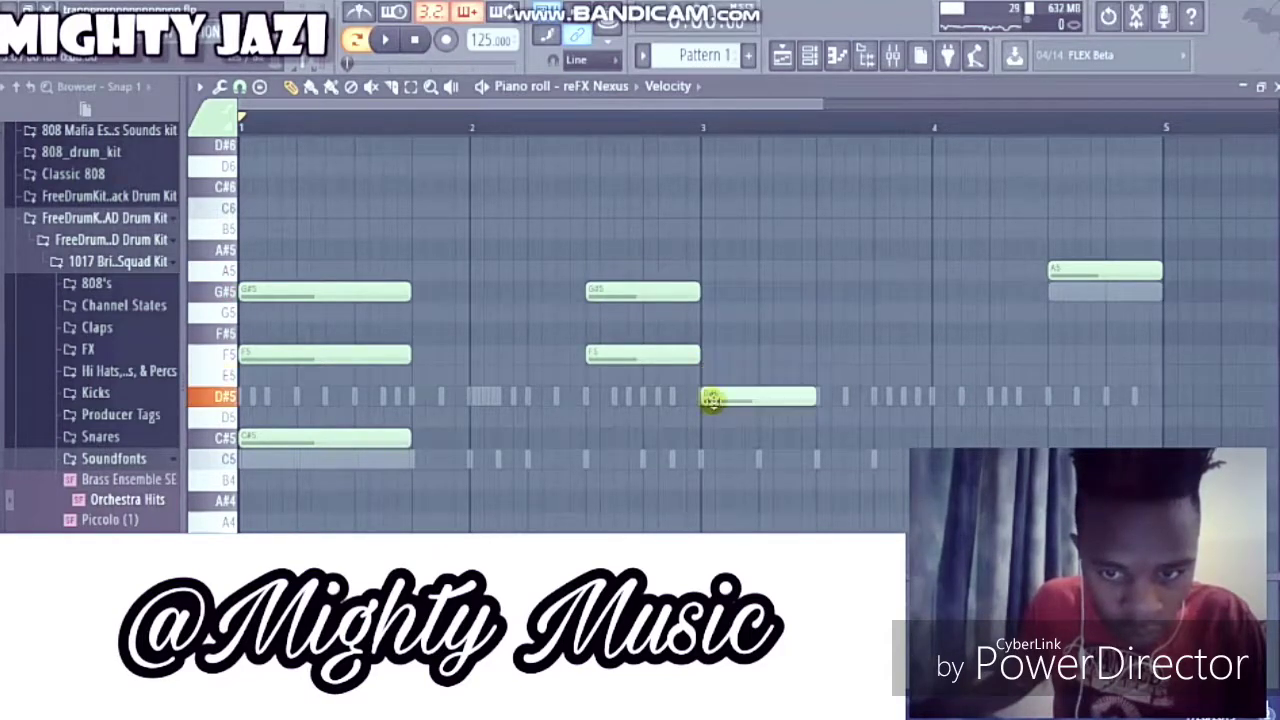
{"action": "left_click", "coordinate": [702, 332]}
{"action": "left_click_drag", "start_coordinate": [717, 336], "coordinate": [719, 312]}
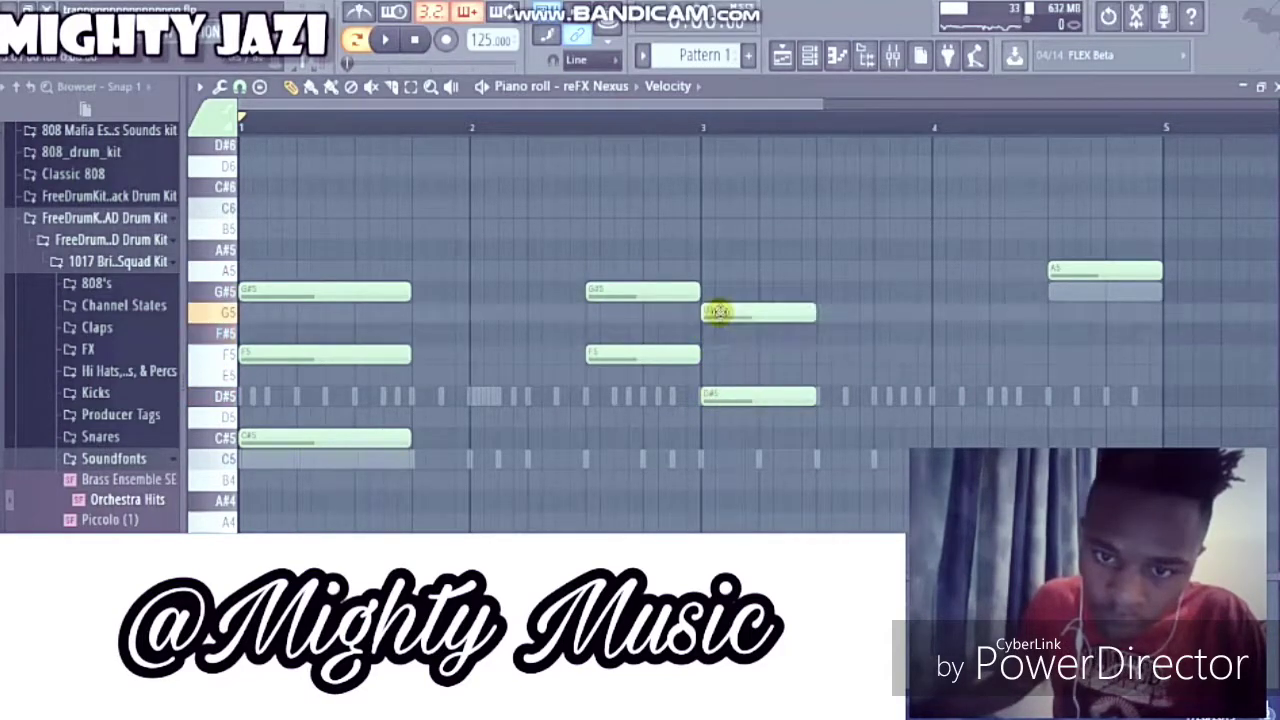
Step: Change the final note to G#5 with C6 above it, and apply quick legato to the reFX Nexus notes
{"action": "left_click_drag", "start_coordinate": [1113, 293], "coordinate": [1114, 298]}
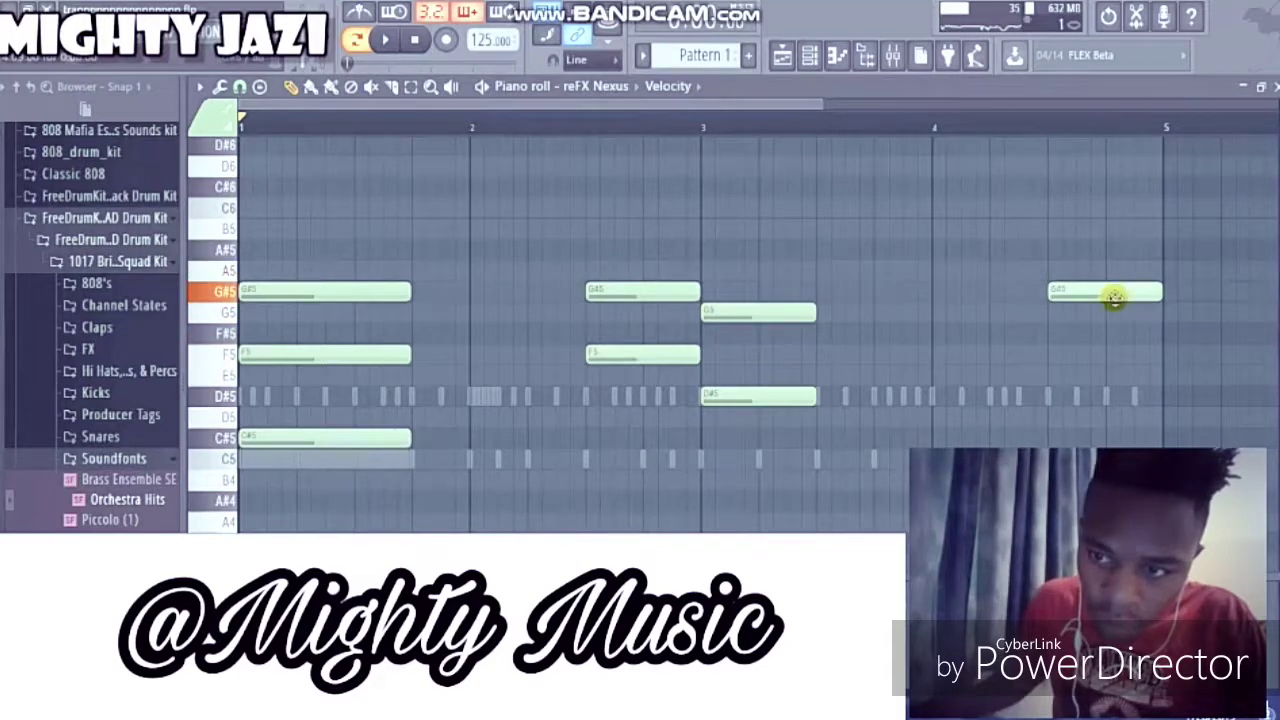
{"action": "left_click_drag", "start_coordinate": [1063, 229], "coordinate": [1061, 206]}
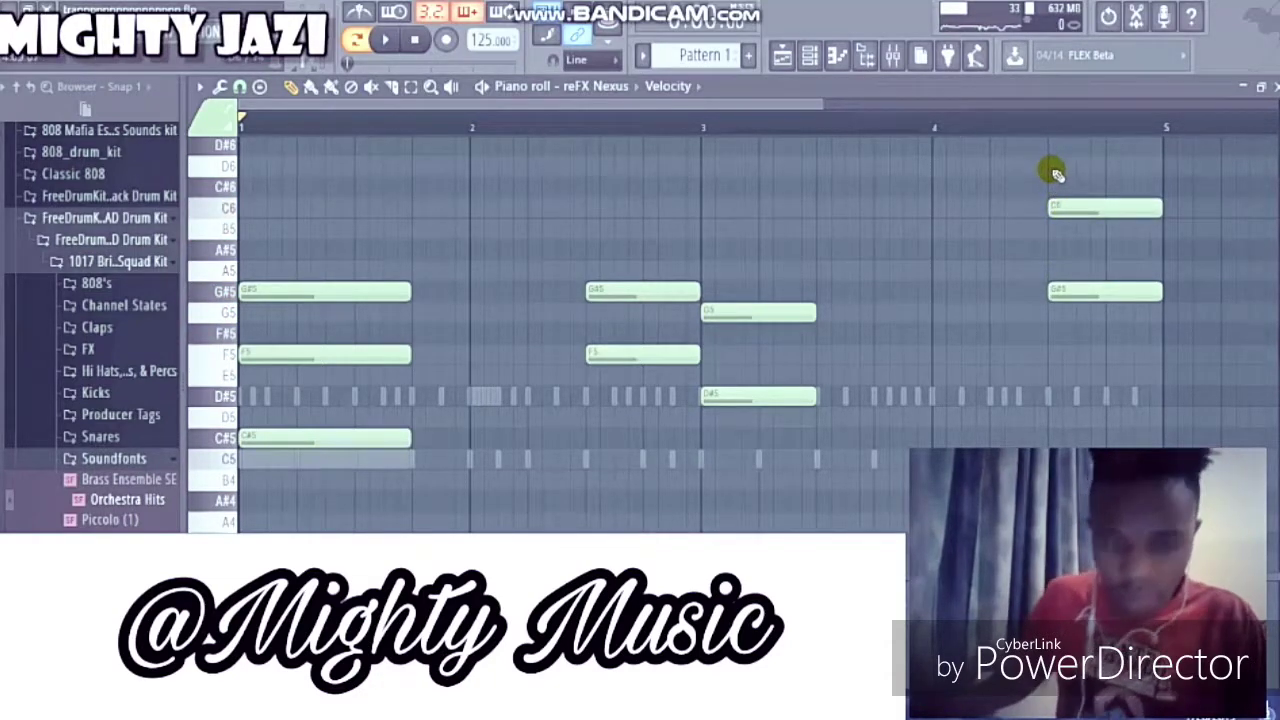
{"action": "key", "text": "ctrl+l"}
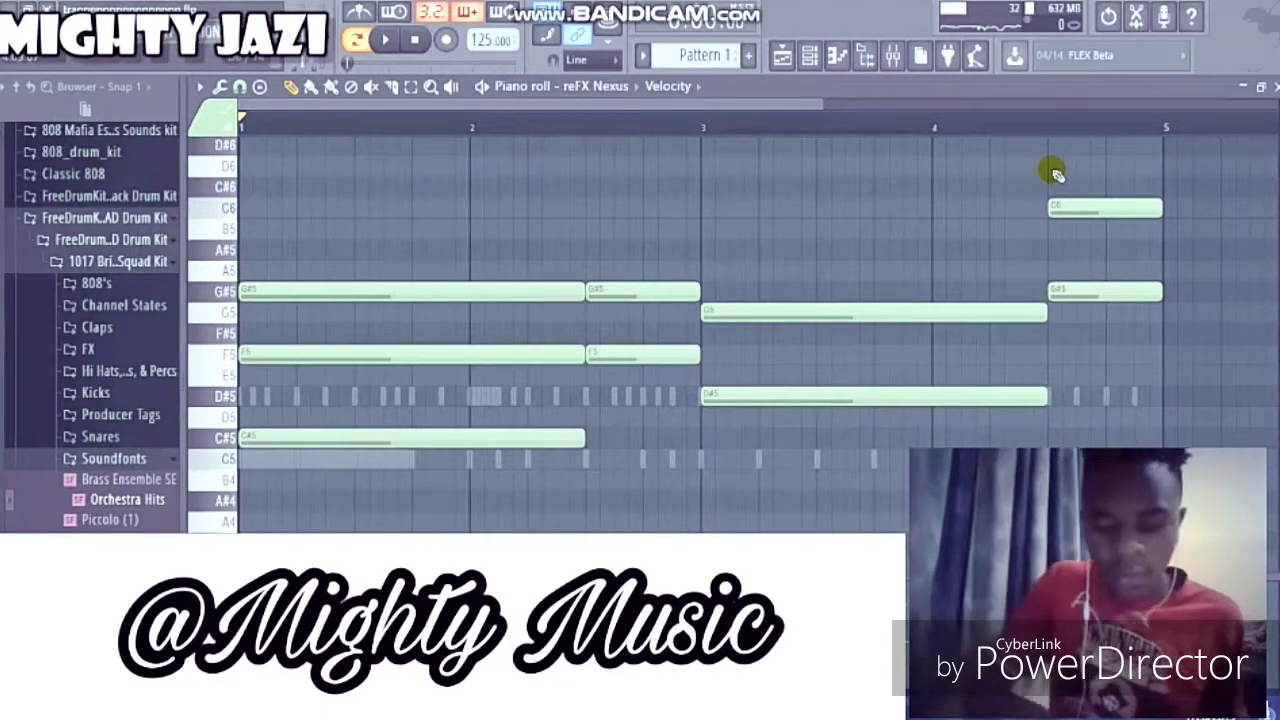
Step: Add a C6 note above the bar 2 F5 and G#5 pair, and transpose all reFX Nexus notes up one octave
{"action": "key", "text": "space"}
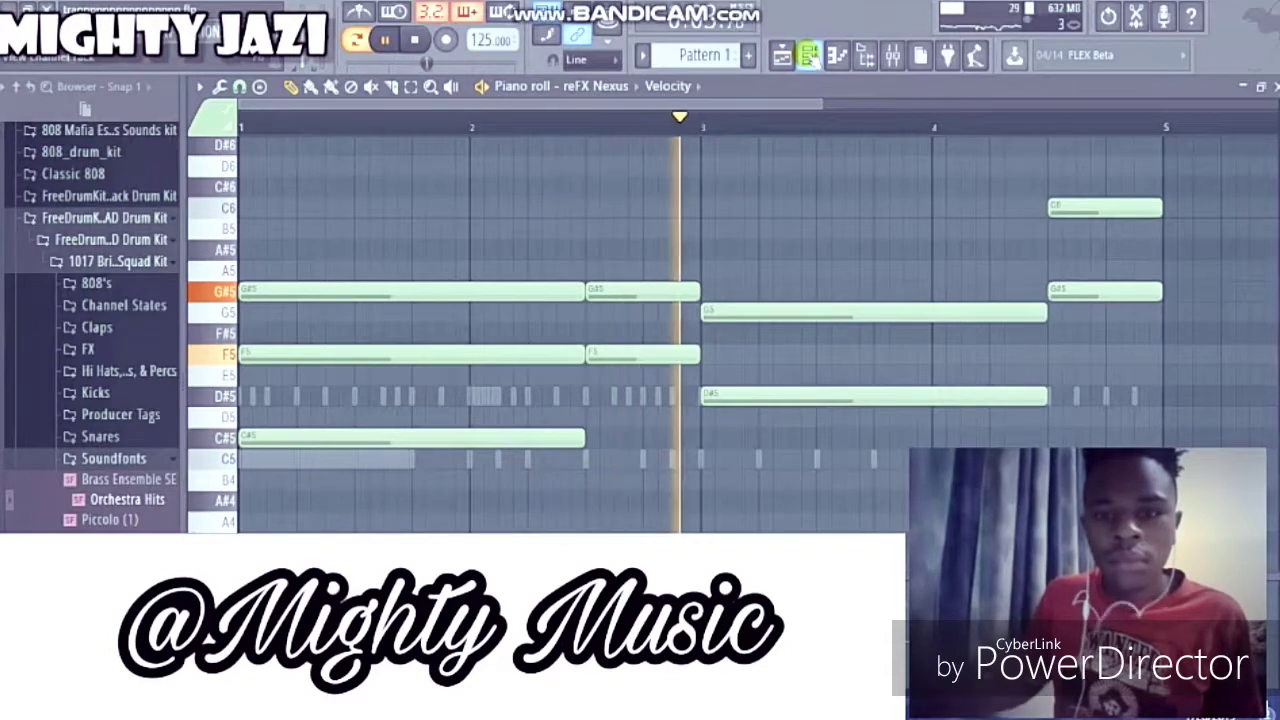
{"action": "left_click", "coordinate": [600, 232]}
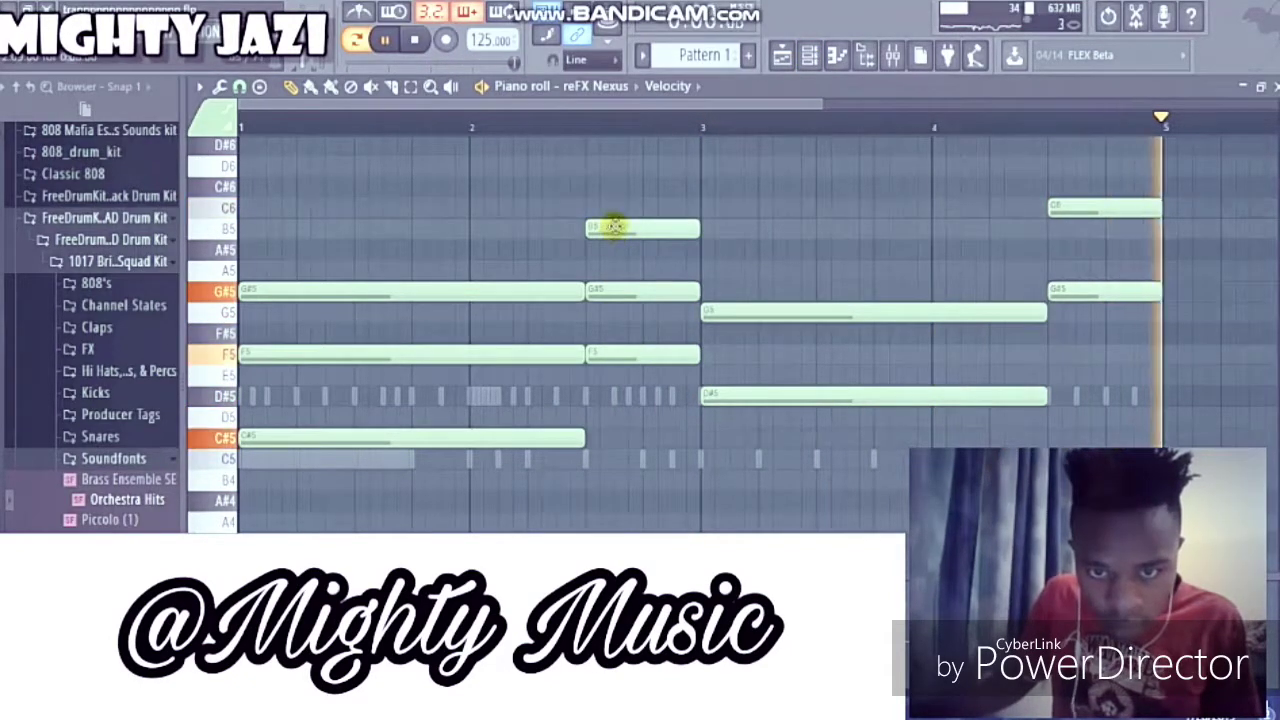
{"action": "left_click_drag", "start_coordinate": [612, 233], "coordinate": [620, 212]}
{"action": "key", "text": "ctrl+Up"}
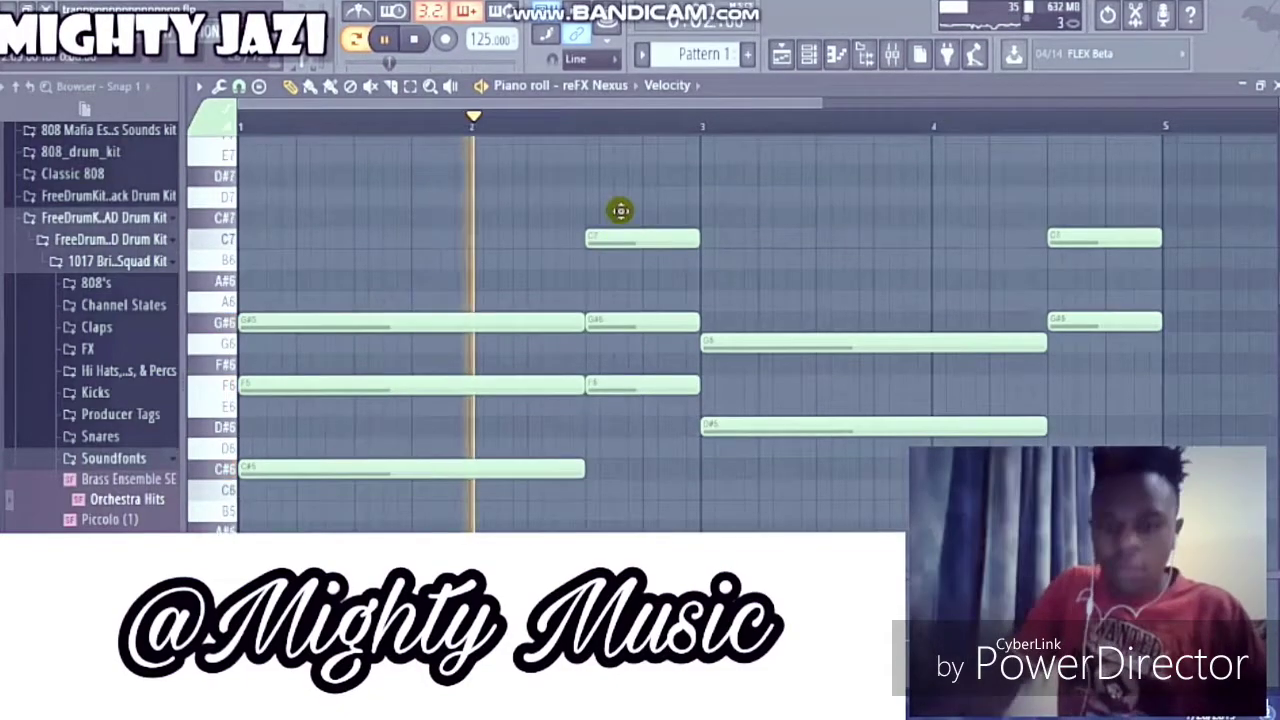
Step: In the Orchestra Hits channel, raise the first note from C5 to C#5
{"action": "left_click", "coordinate": [810, 56]}
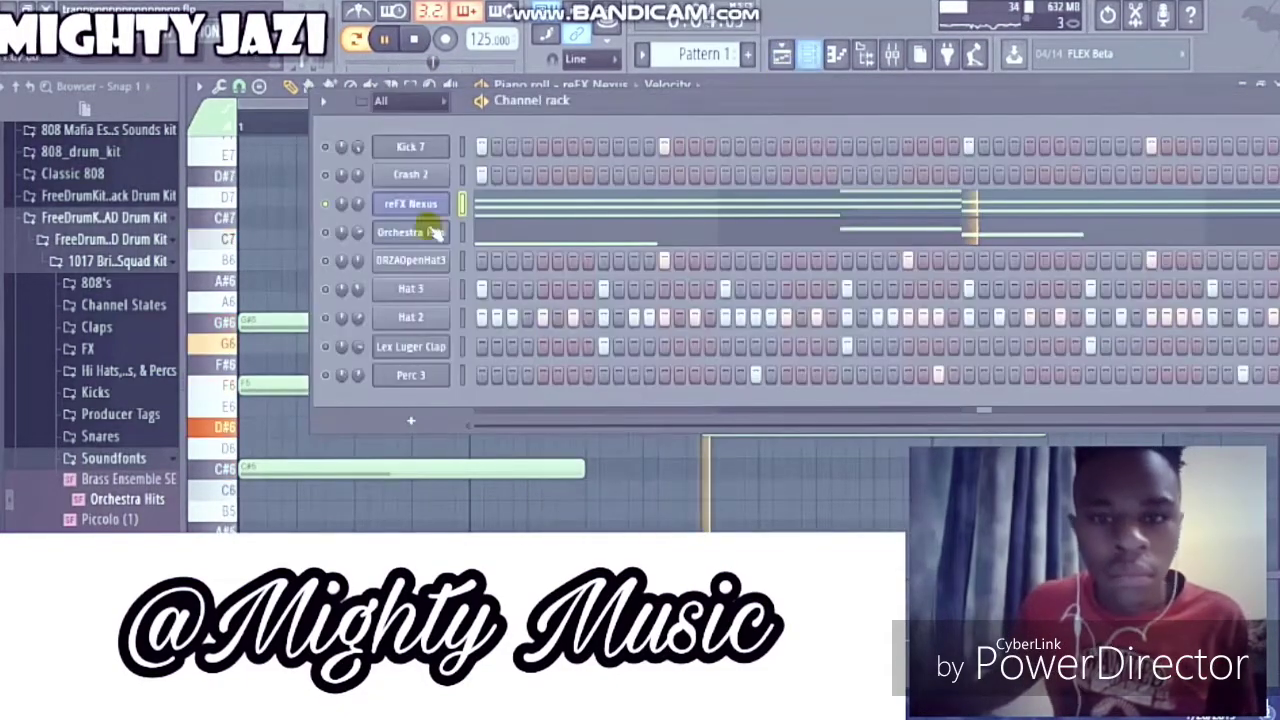
{"action": "left_click", "coordinate": [508, 231]}
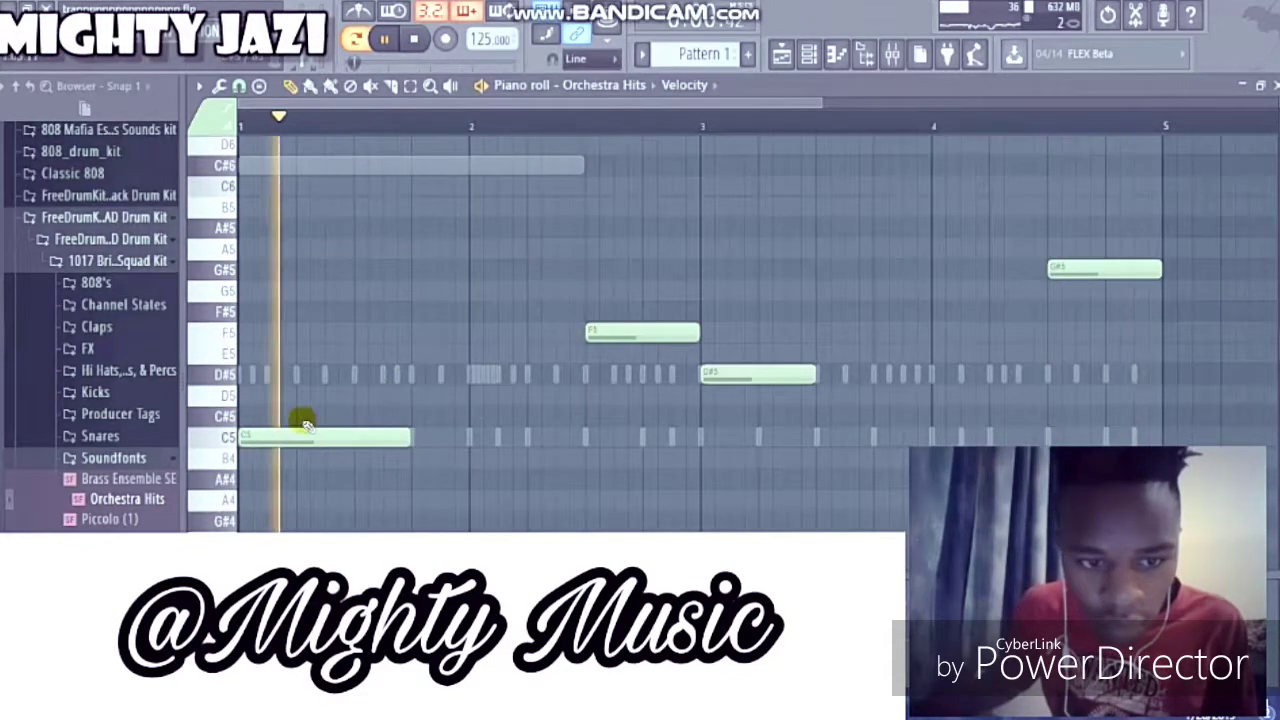
{"action": "left_click", "coordinate": [810, 56]}
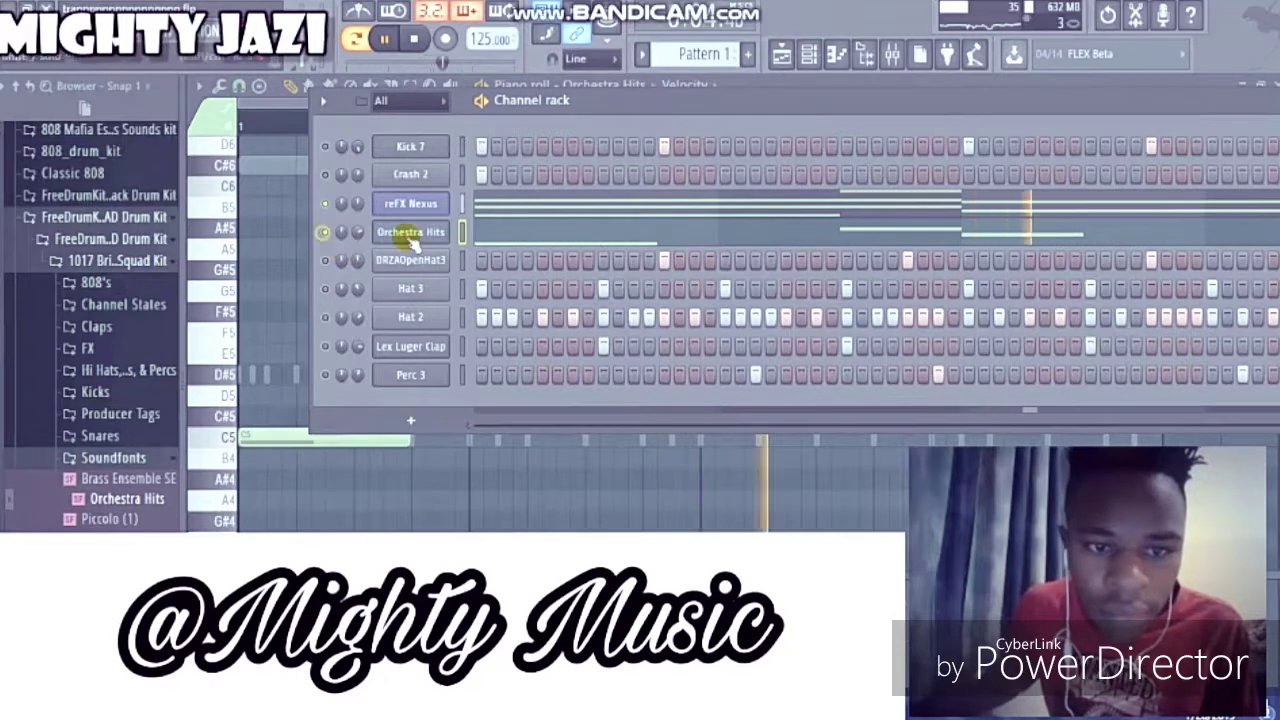
{"action": "left_click", "coordinate": [516, 230]}
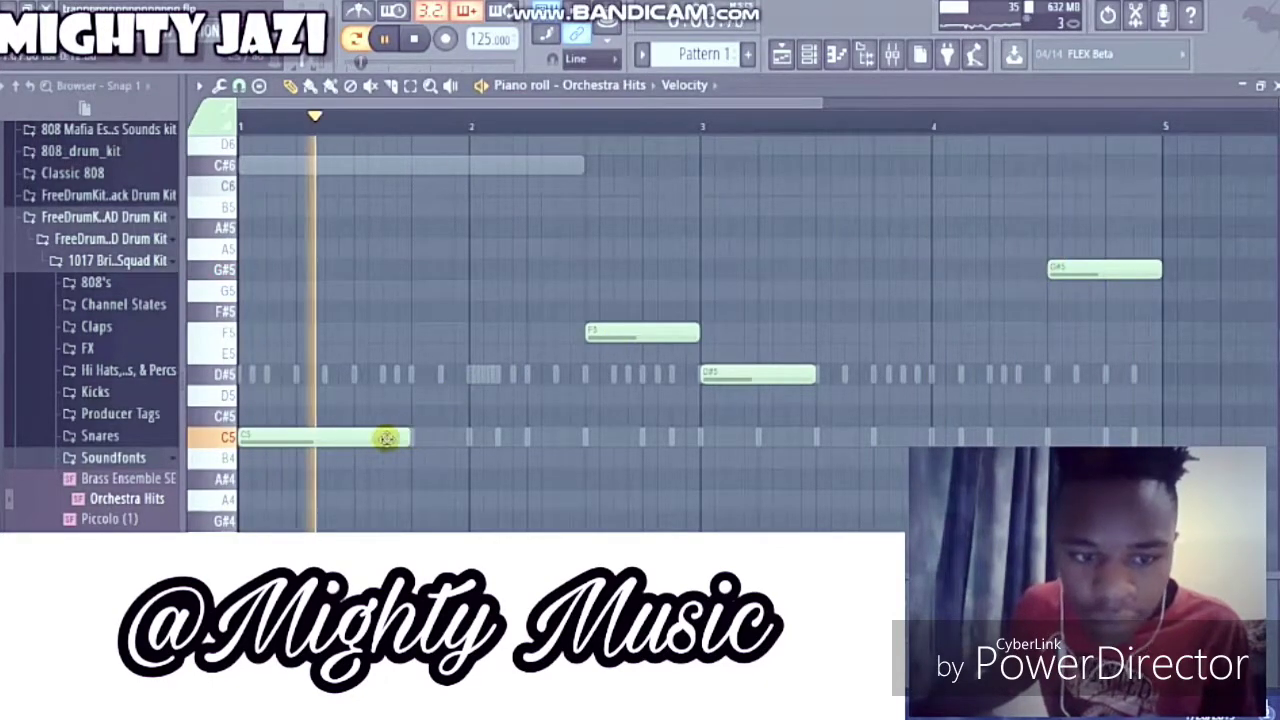
{"action": "left_click_drag", "start_coordinate": [374, 434], "coordinate": [374, 417]}
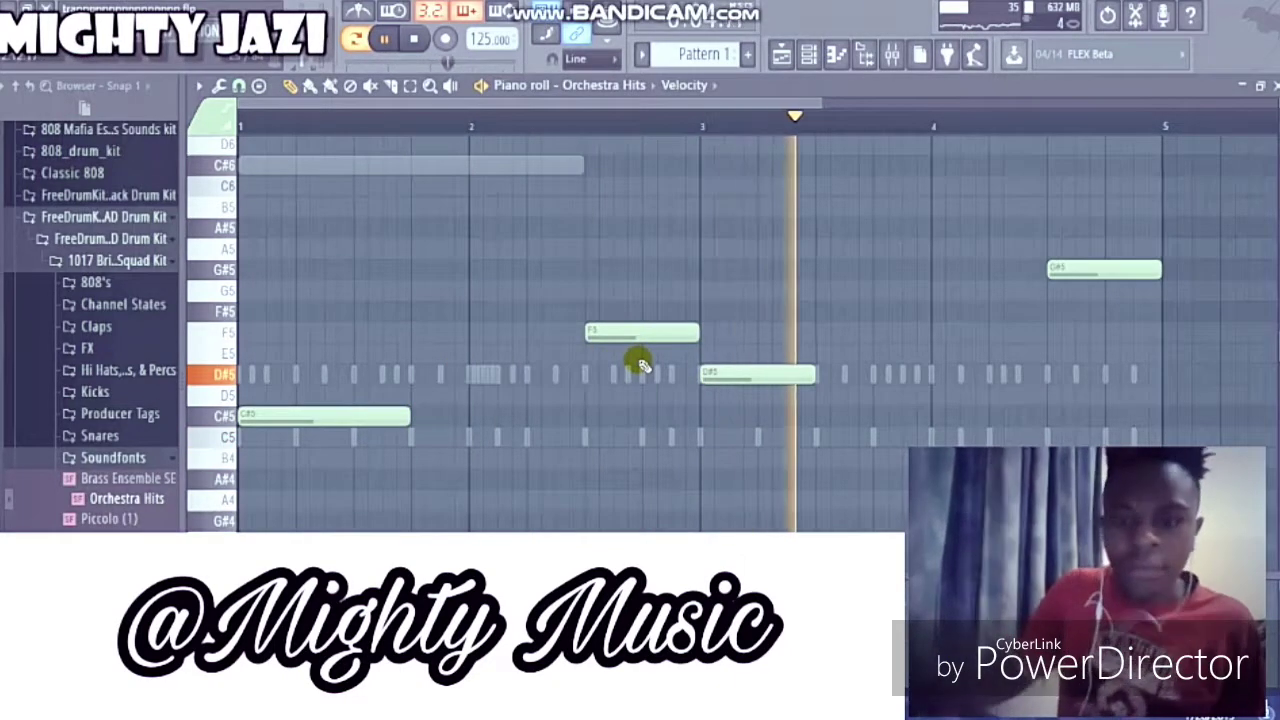
Step: Insert a second reFX Nexus instrument above the existing reFX Nexus channel
{"action": "left_click", "coordinate": [810, 56]}
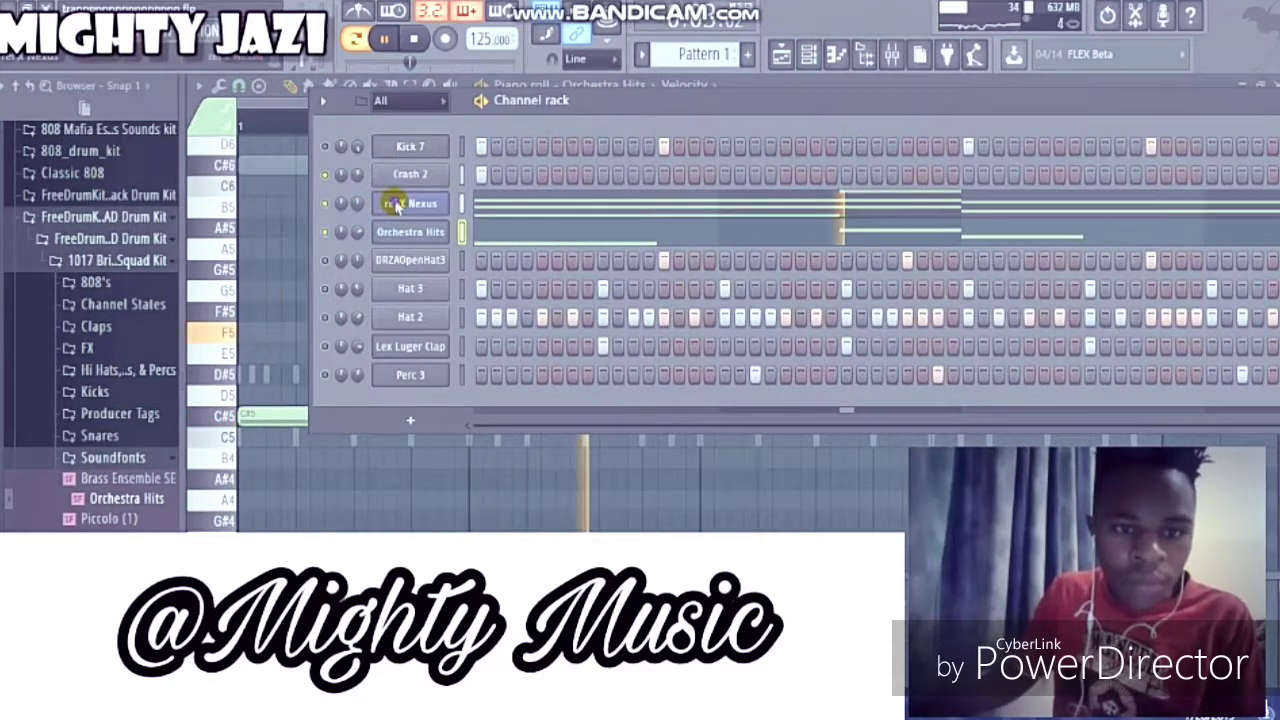
{"action": "right_click", "coordinate": [445, 200]}
{"action": "mouse_move", "coordinate": [472, 279]}
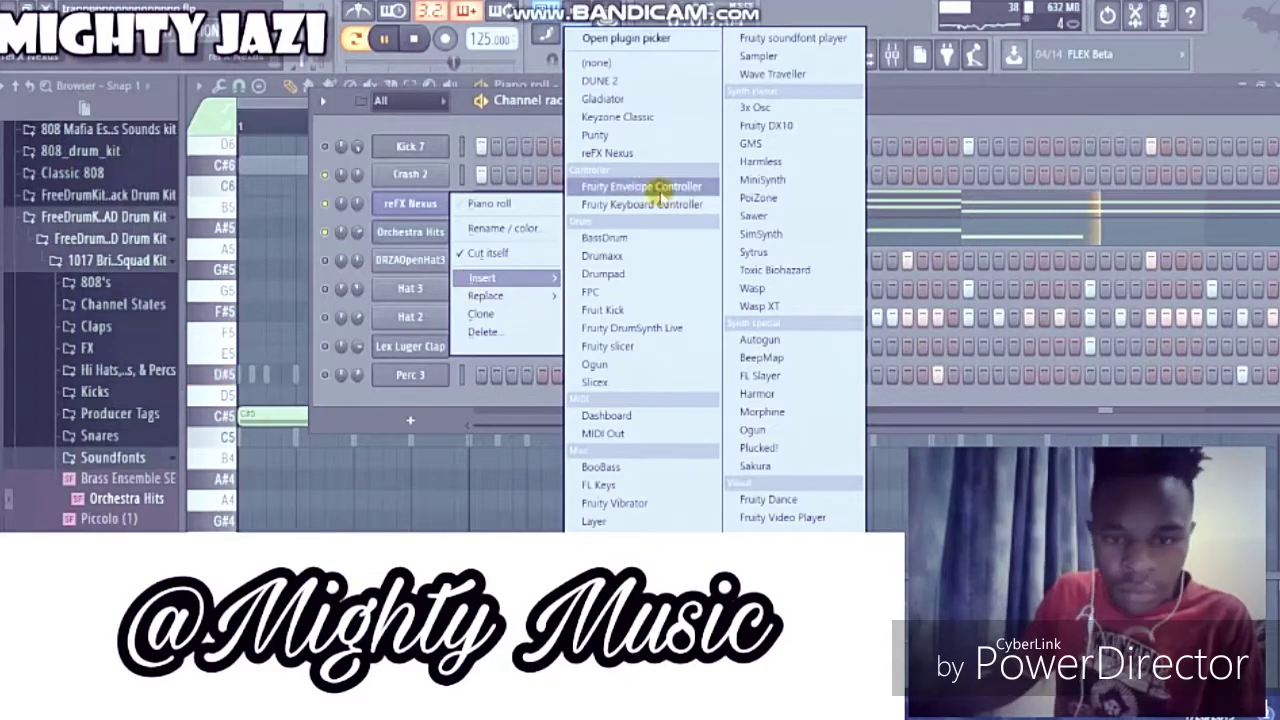
{"action": "left_click", "coordinate": [640, 153]}
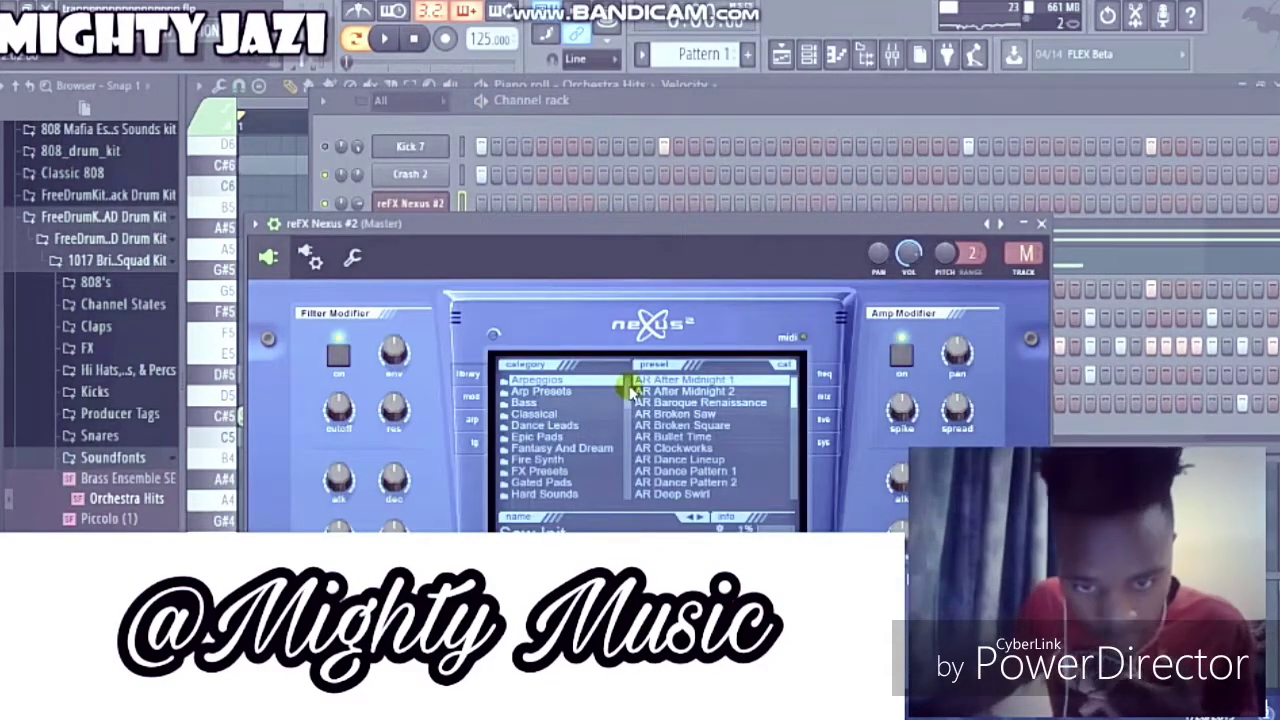
Step: Browse the preset categories in reFX Nexus #2 and load BA Basic Triangle from the Bass category
{"action": "scroll", "coordinate": [634, 401], "scroll_direction": "down", "scroll_amount": 2}
{"action": "scroll", "coordinate": [634, 401], "scroll_direction": "down", "scroll_amount": 3}
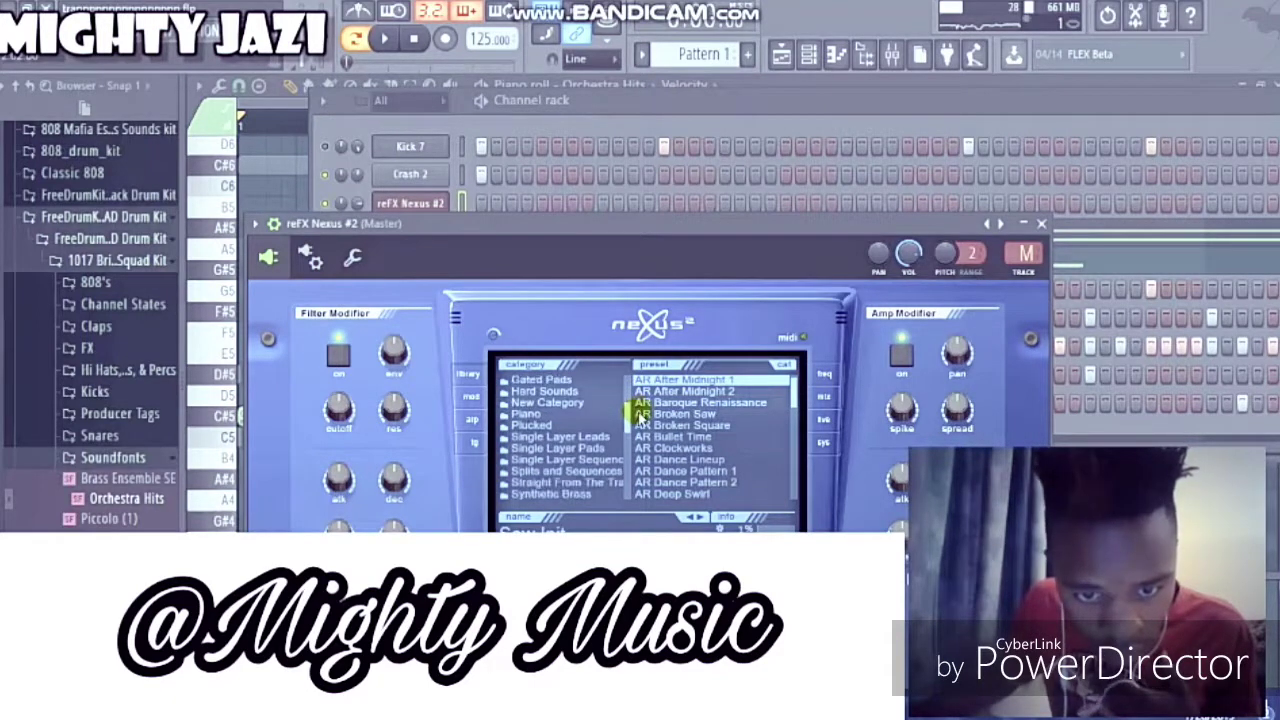
{"action": "scroll", "coordinate": [630, 395], "scroll_direction": "up", "scroll_amount": 6}
{"action": "left_click", "coordinate": [540, 405]}
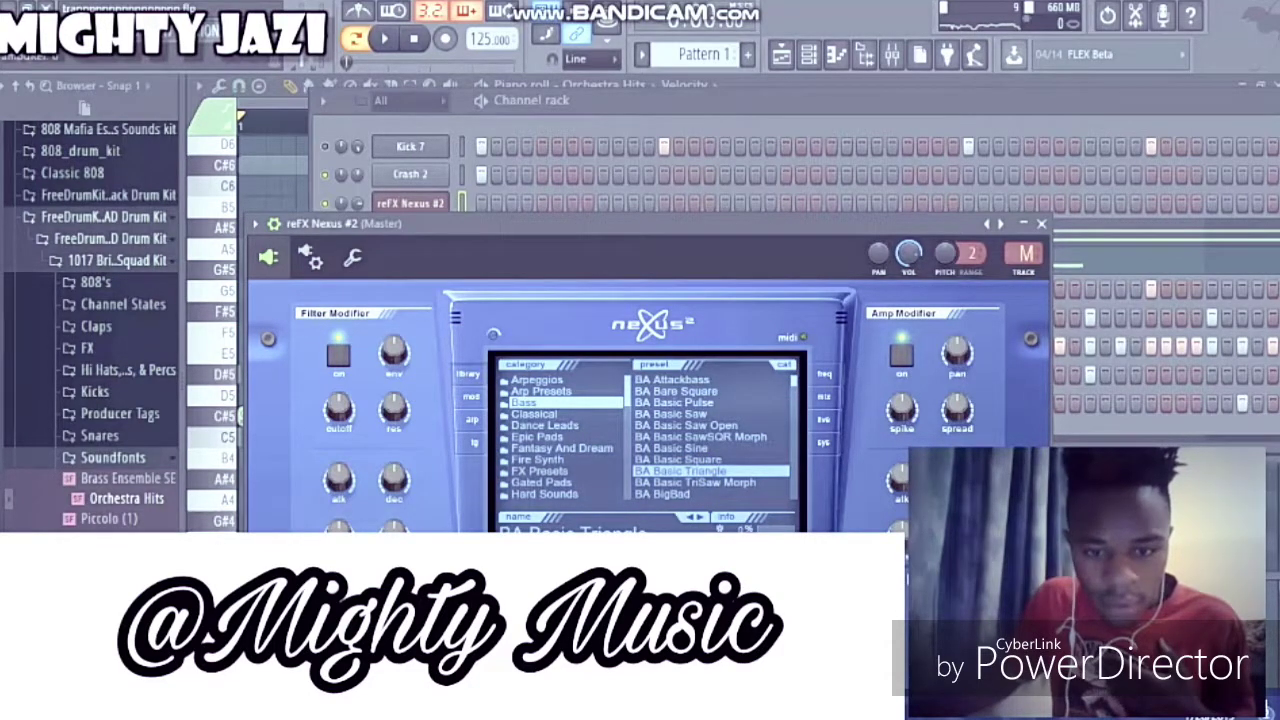
Step: Set the vibrato source of reFX Nexus #2 to modwheel and open its system settings
{"action": "left_click", "coordinate": [473, 400]}
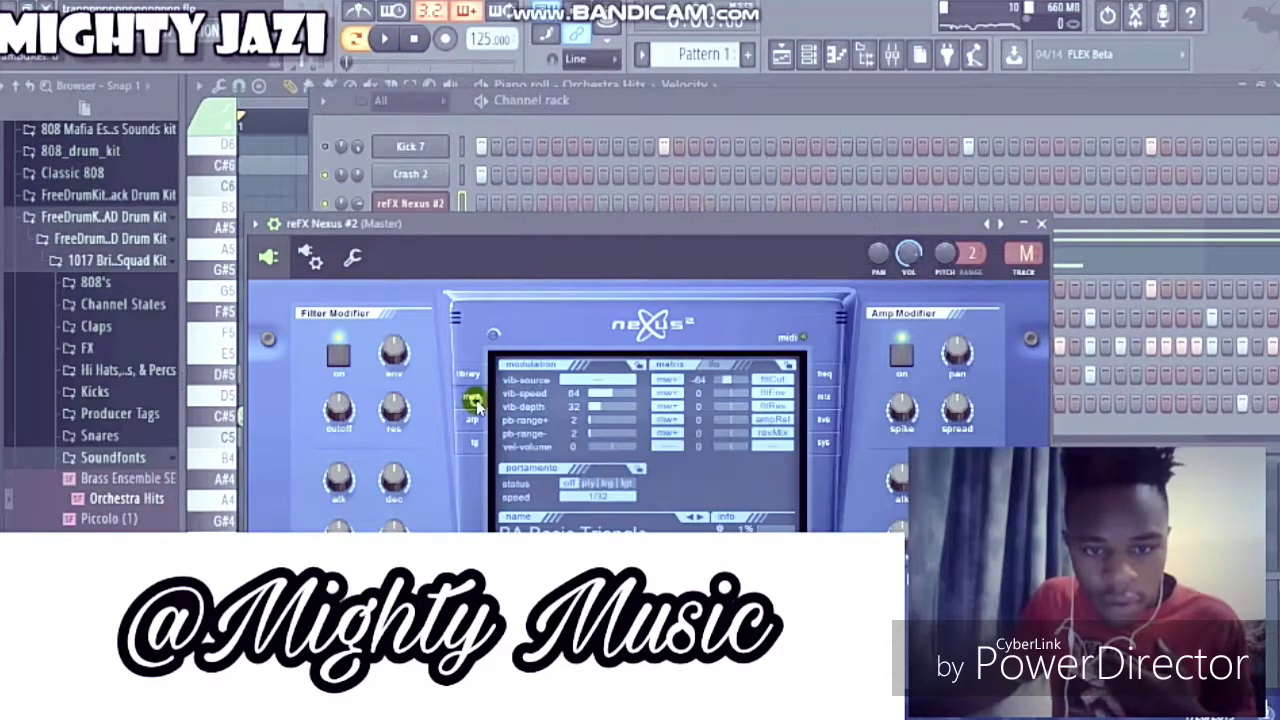
{"action": "left_click", "coordinate": [598, 383]}
{"action": "left_click", "coordinate": [590, 424]}
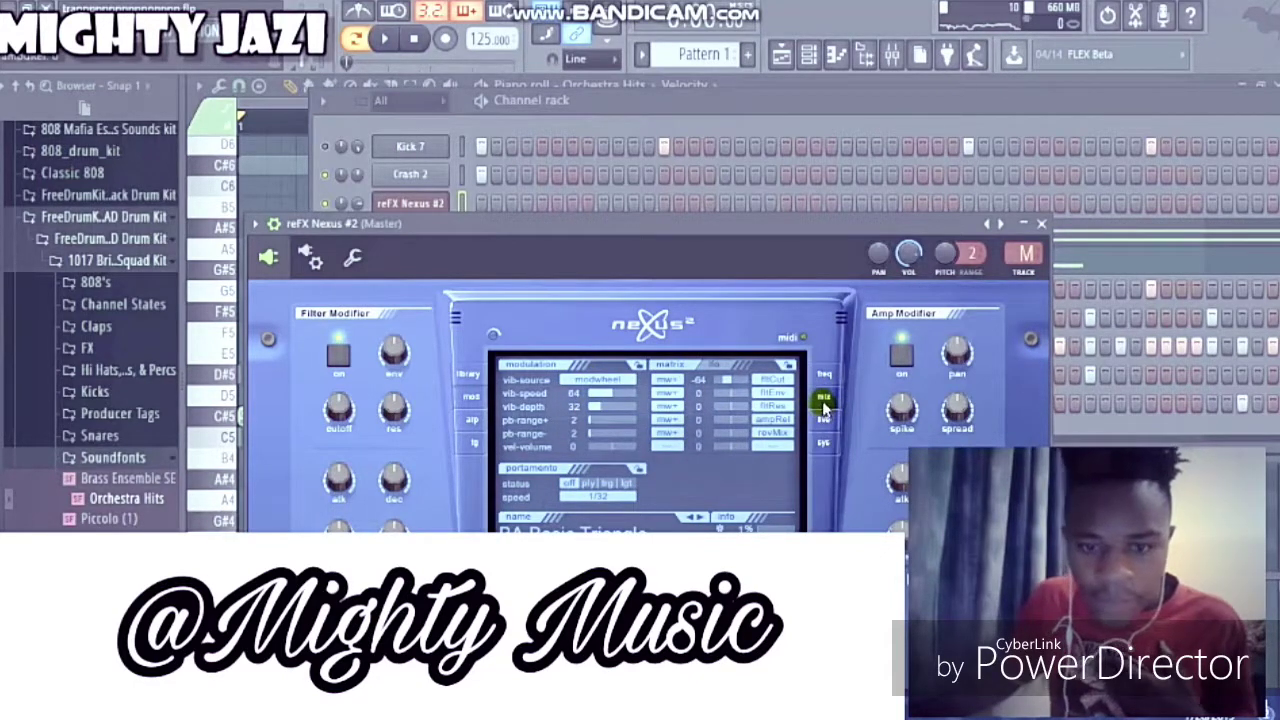
{"action": "left_click", "coordinate": [826, 442]}
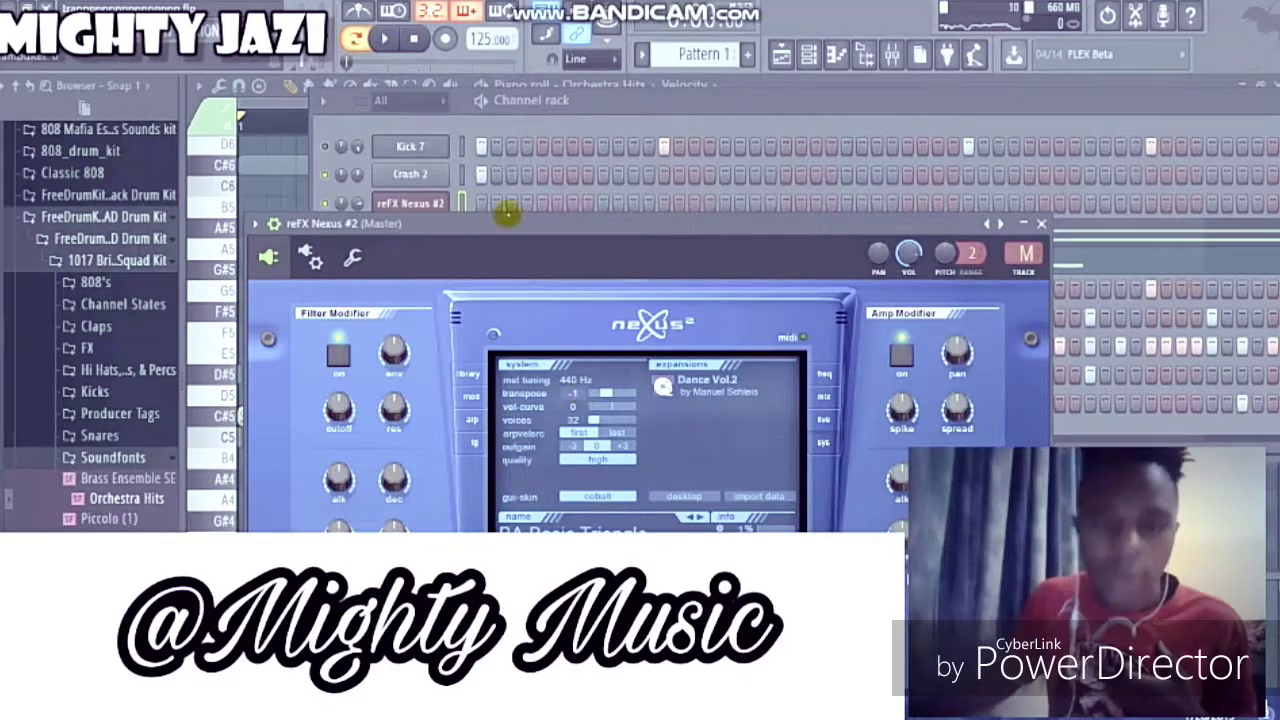
Step: Copy the Orchestra Hits notes into the reFX Nexus #2 channel and play that channel soloed
{"action": "left_click", "coordinate": [583, 115]}
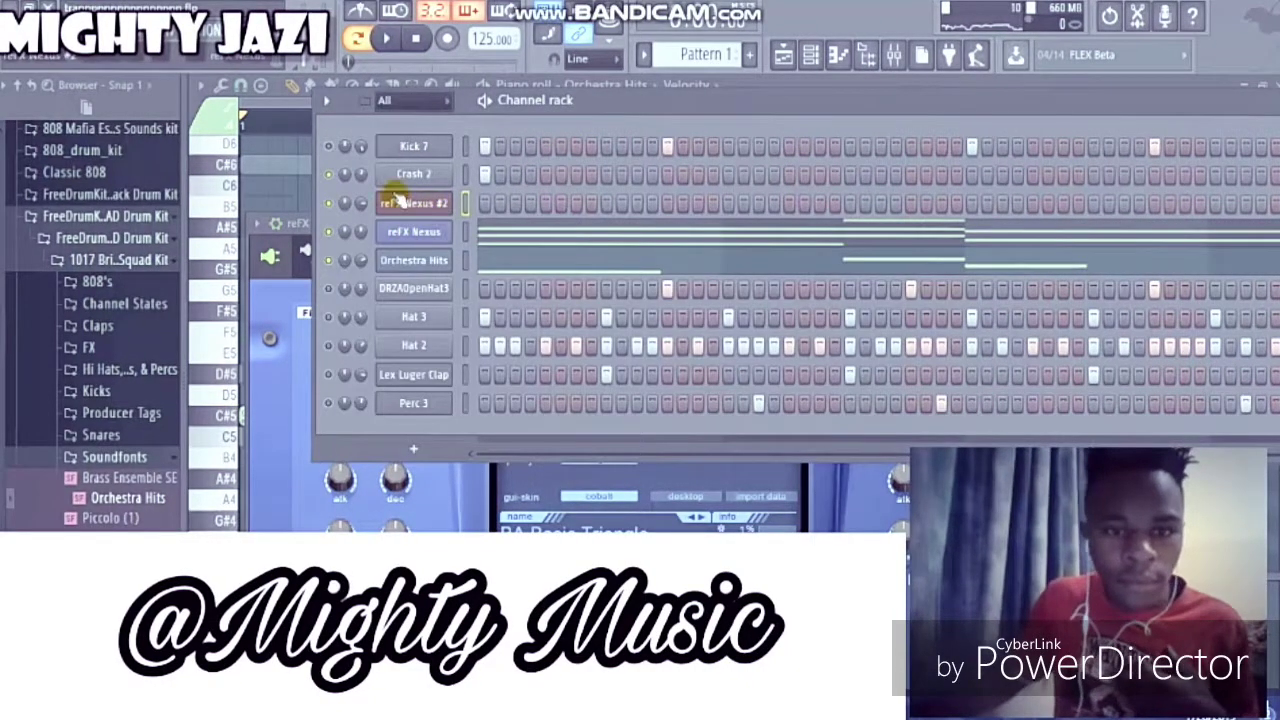
{"action": "right_click", "coordinate": [425, 262]}
{"action": "left_click", "coordinate": [423, 206]}
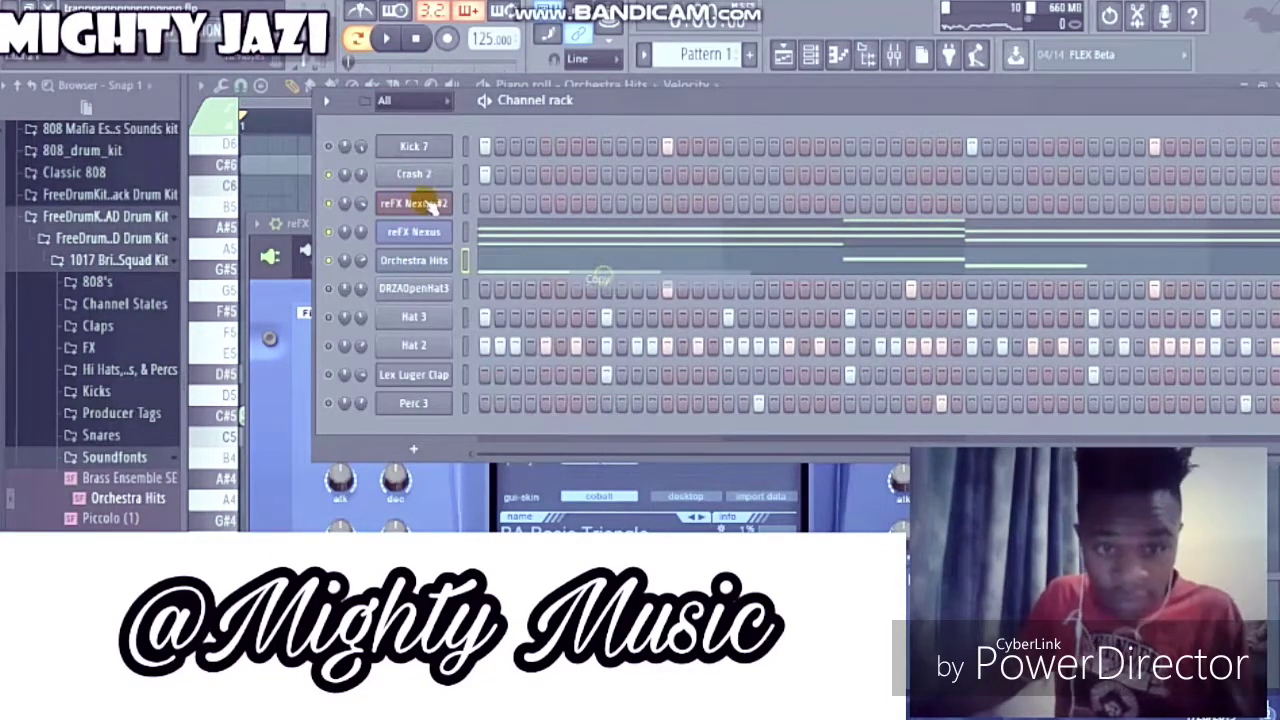
{"action": "right_click", "coordinate": [423, 206]}
{"action": "left_click", "coordinate": [592, 242]}
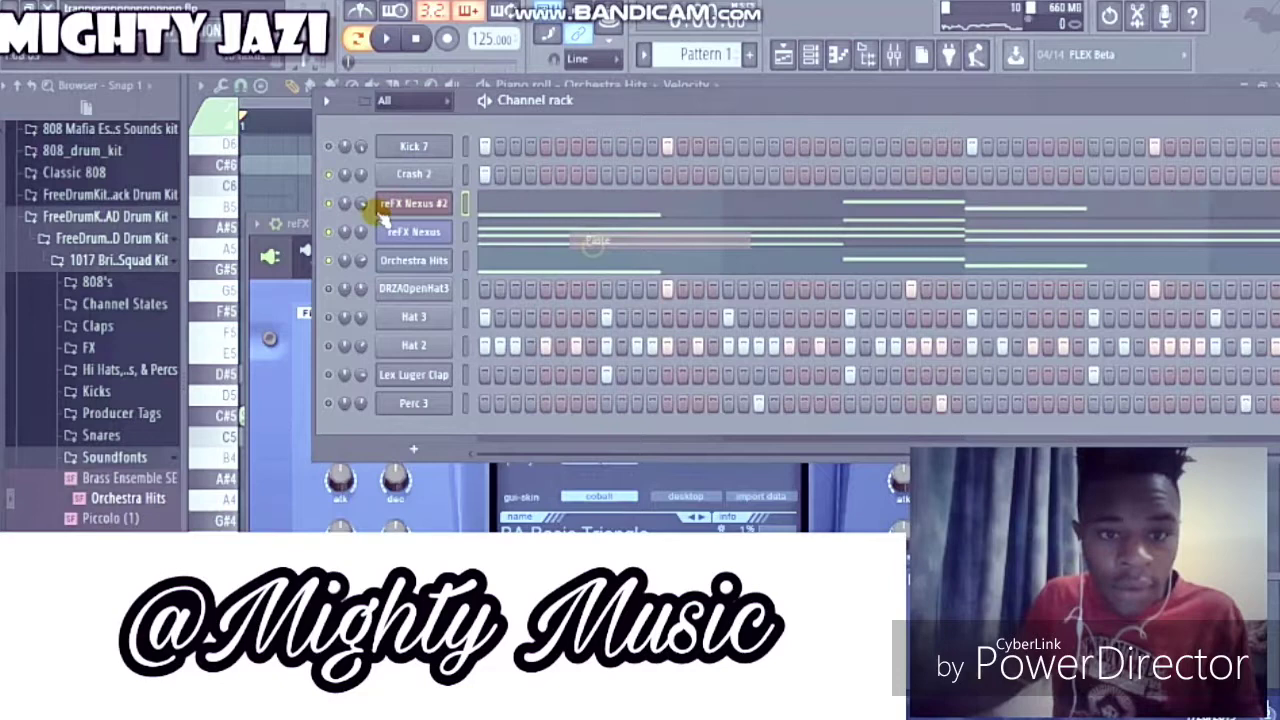
{"action": "right_click", "coordinate": [325, 203]}
{"action": "key", "text": "Escape"}
{"action": "key", "text": "space"}
Step: In reFX Nexus #2, lengthen the C#5 and D#5 notes so each slightly overlaps the note that follows
{"action": "left_click", "coordinate": [527, 198]}
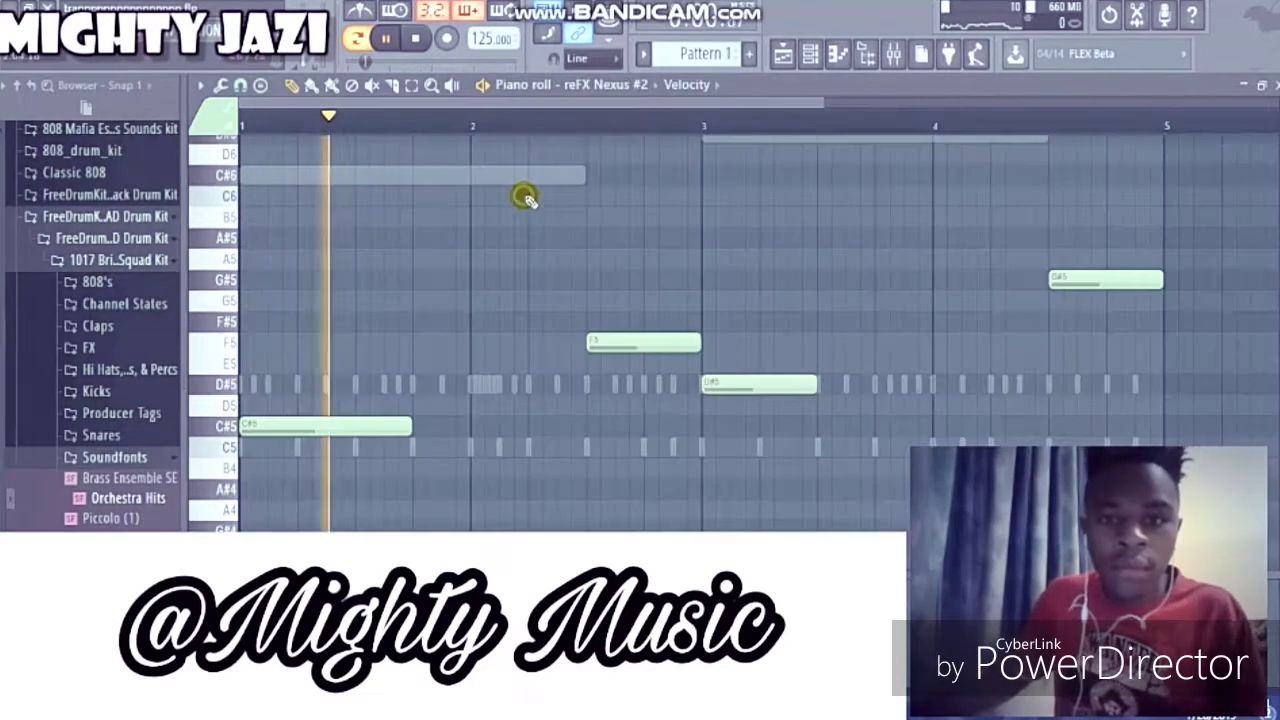
{"action": "key", "text": "space"}
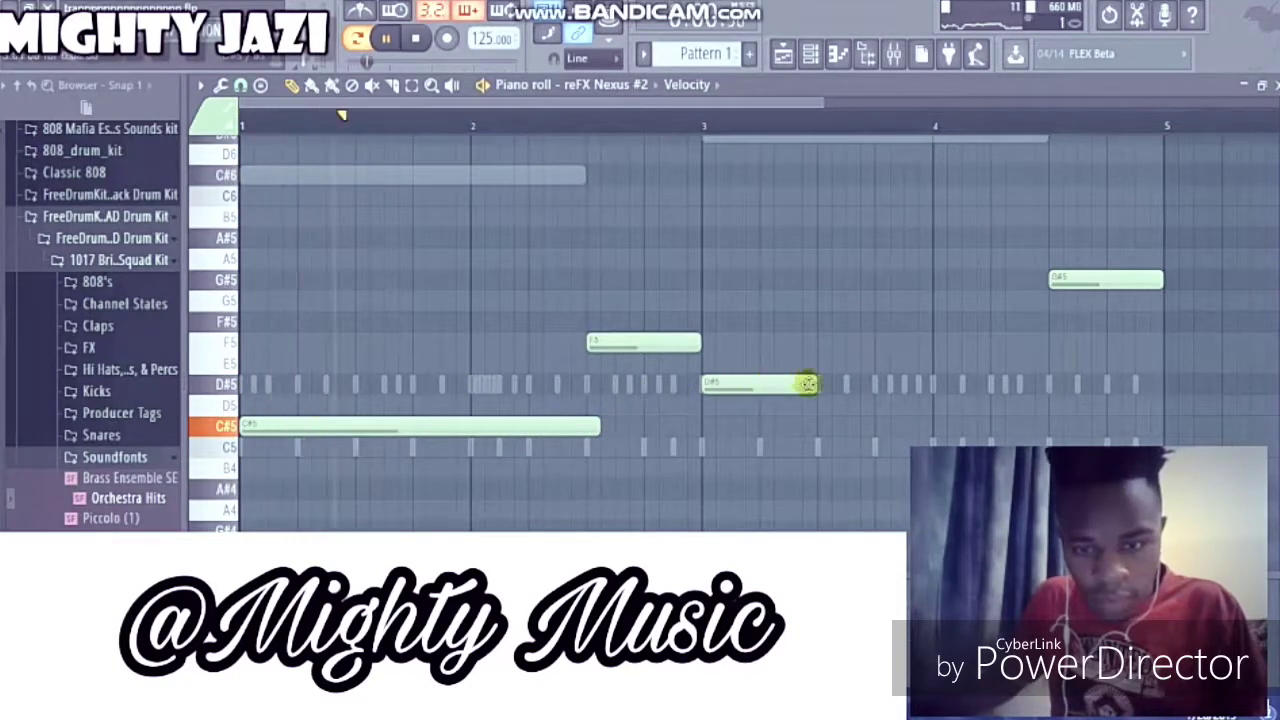
{"action": "left_click_drag", "start_coordinate": [816, 385], "coordinate": [1068, 389]}
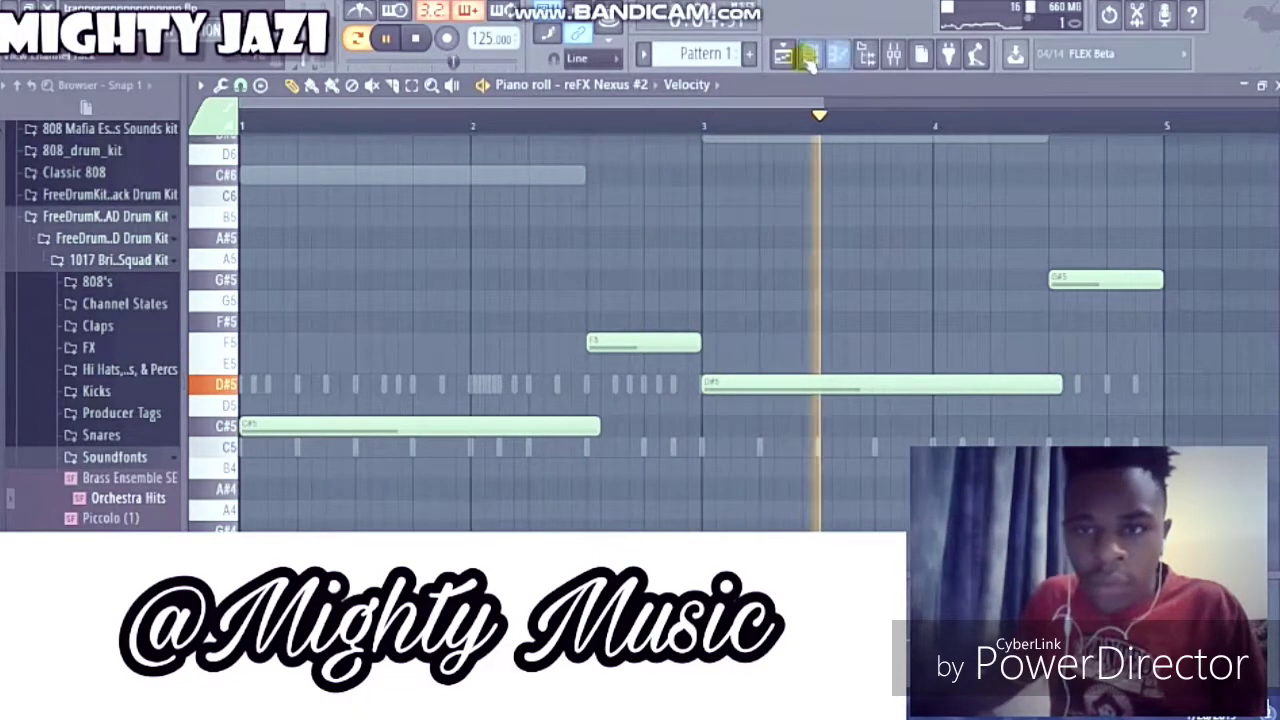
Step: Set the portamento status of reFX Nexus #2 to lgt in its modulation settings
{"action": "key", "text": "F6"}
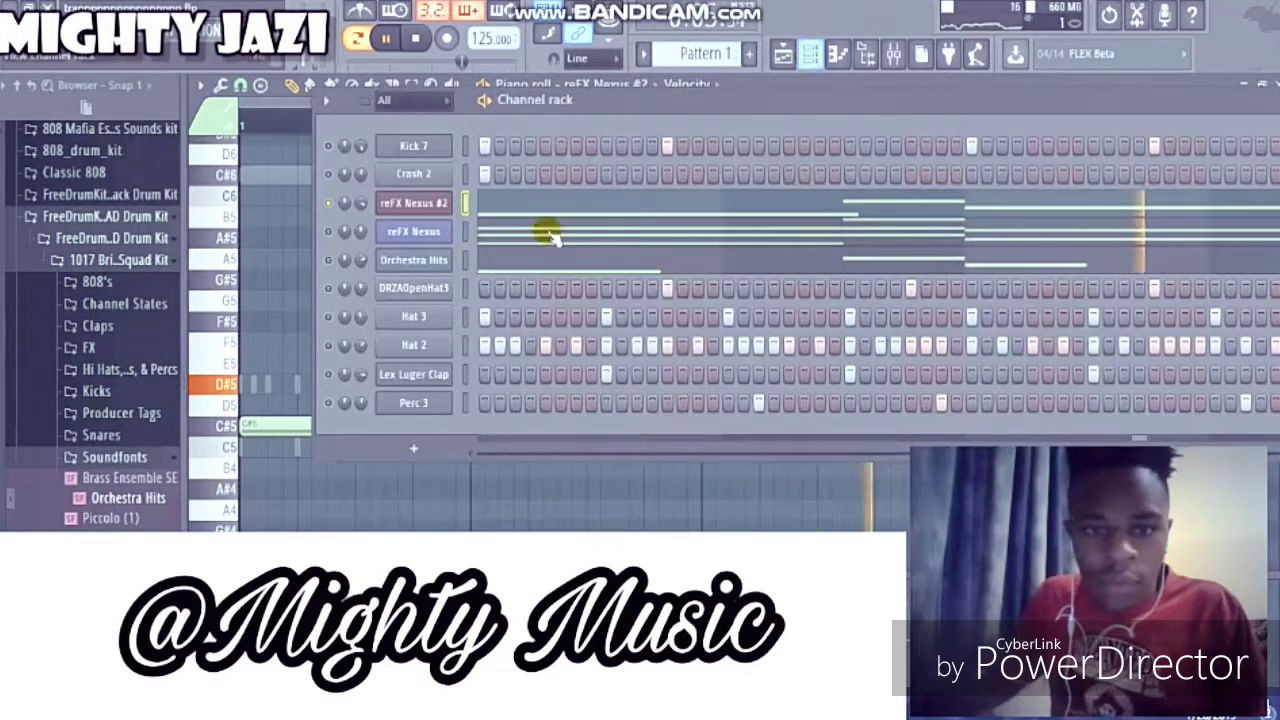
{"action": "left_click", "coordinate": [414, 203]}
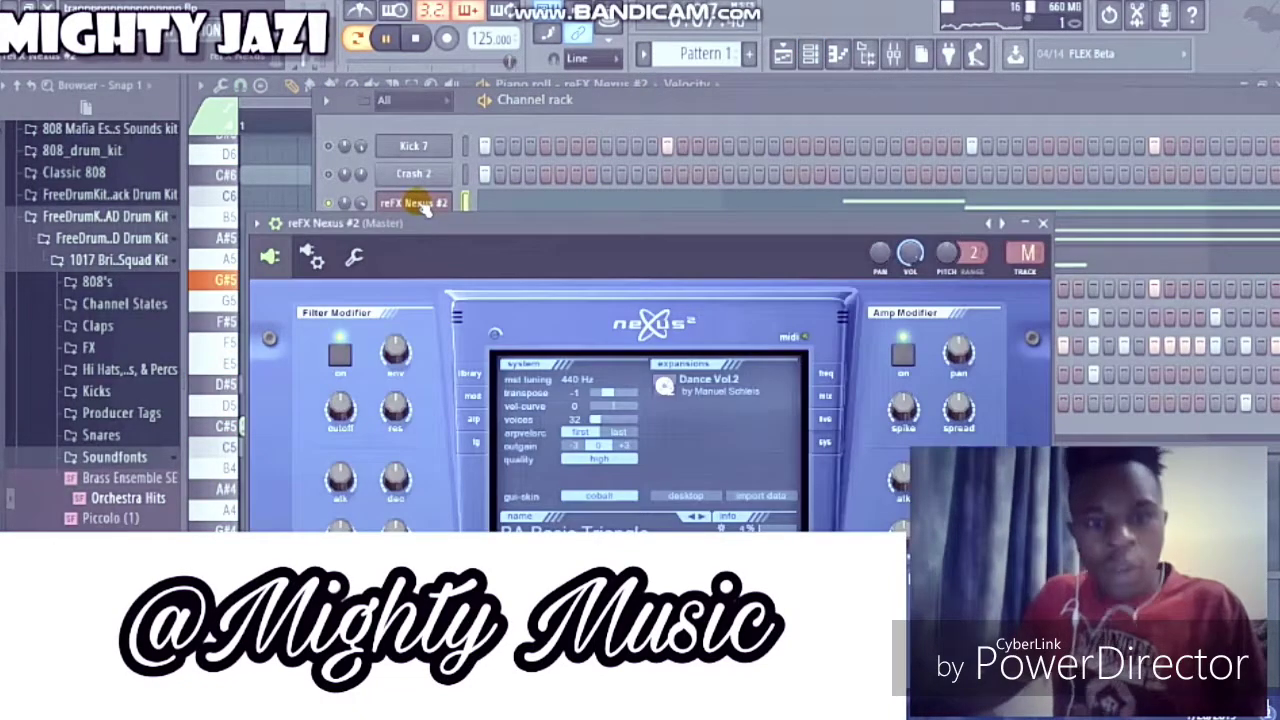
{"action": "left_click", "coordinate": [474, 398]}
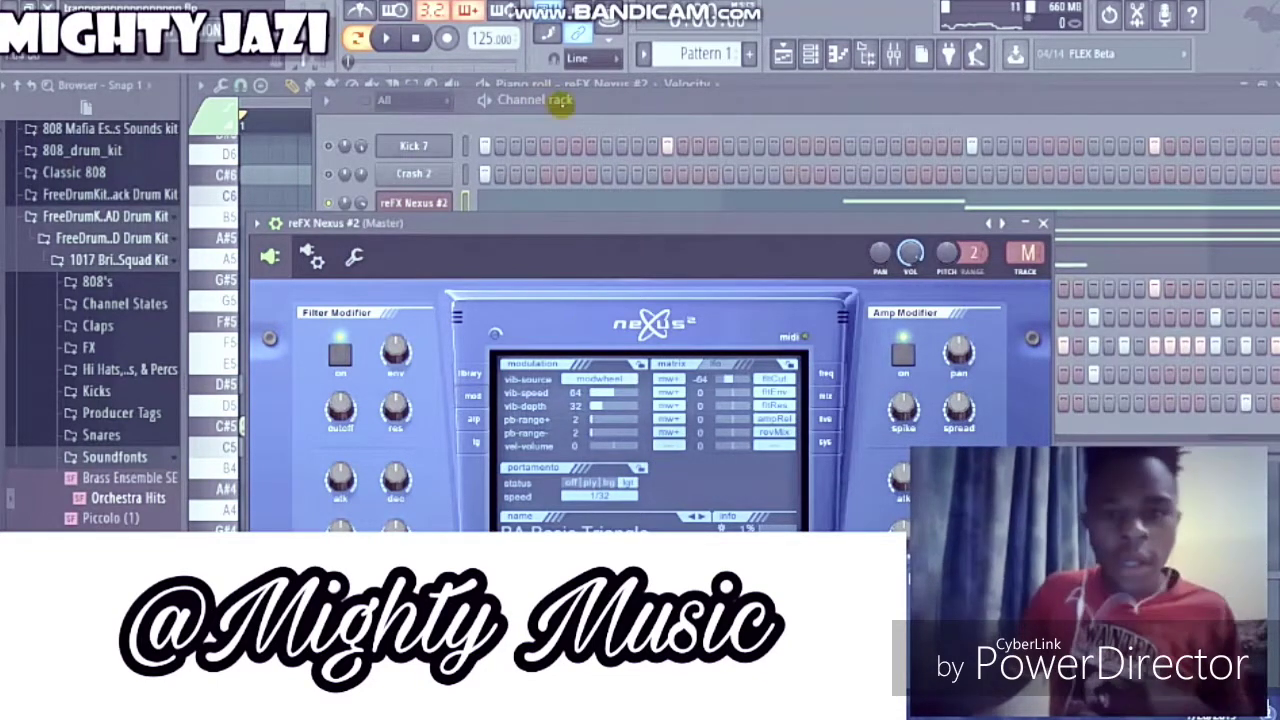
Step: Play the reFX Nexus #2 line and lengthen its F5 note to slightly overlap the bar 3 D#5 note
{"action": "left_click", "coordinate": [614, 113]}
{"action": "key", "text": "space"}
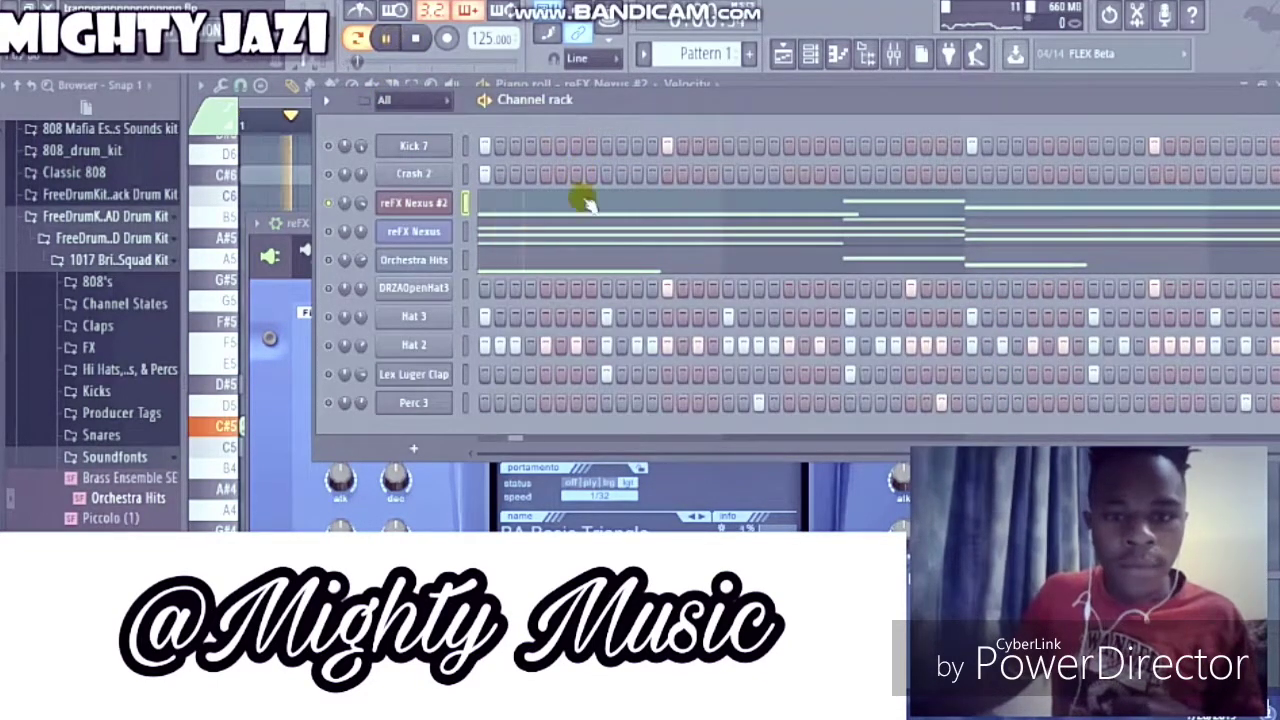
{"action": "left_click", "coordinate": [578, 203]}
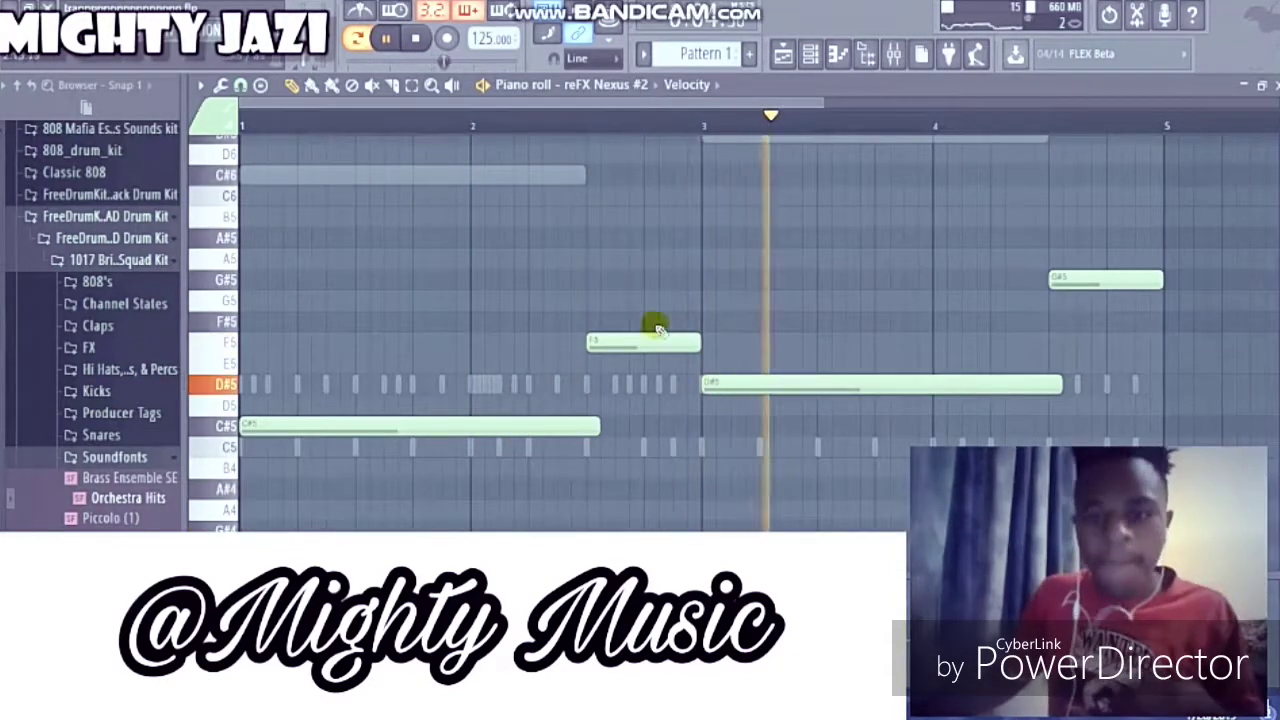
Step: Play reFX Nexus together with reFX Nexus #2 and adjust the reFX Nexus channel's volume
{"action": "left_click", "coordinate": [812, 58]}
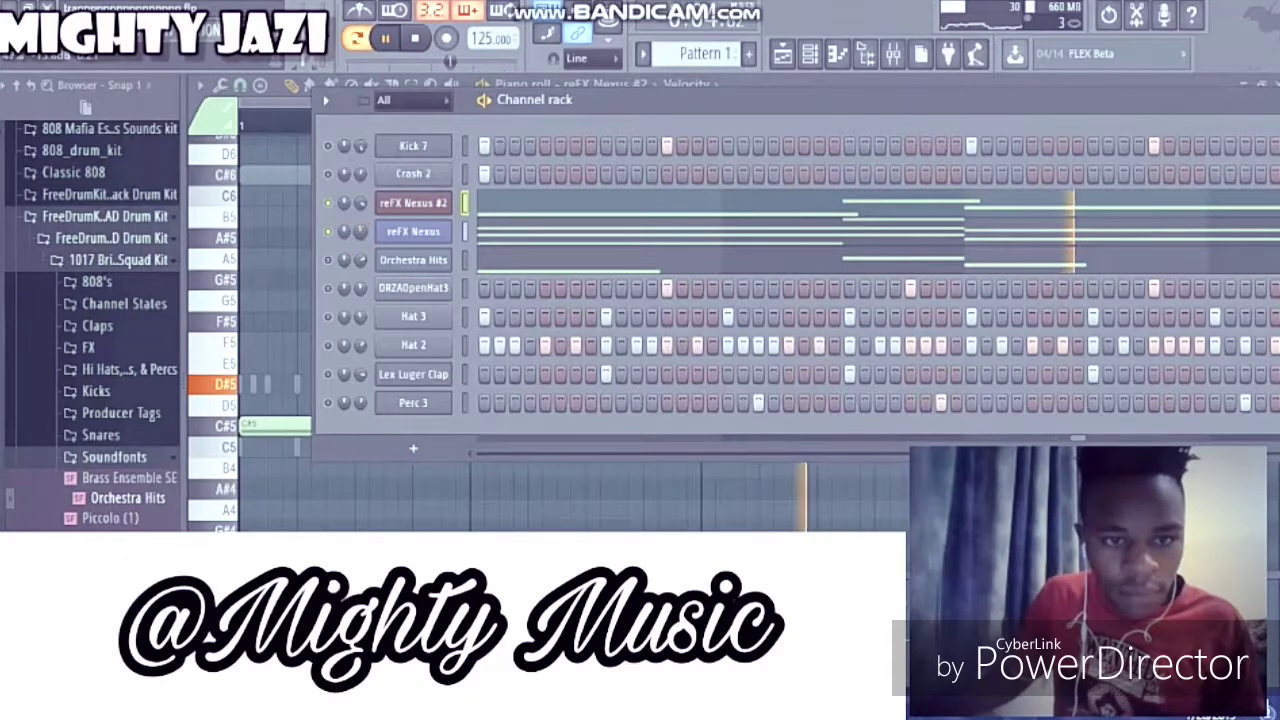
{"action": "left_click", "coordinate": [360, 232]}
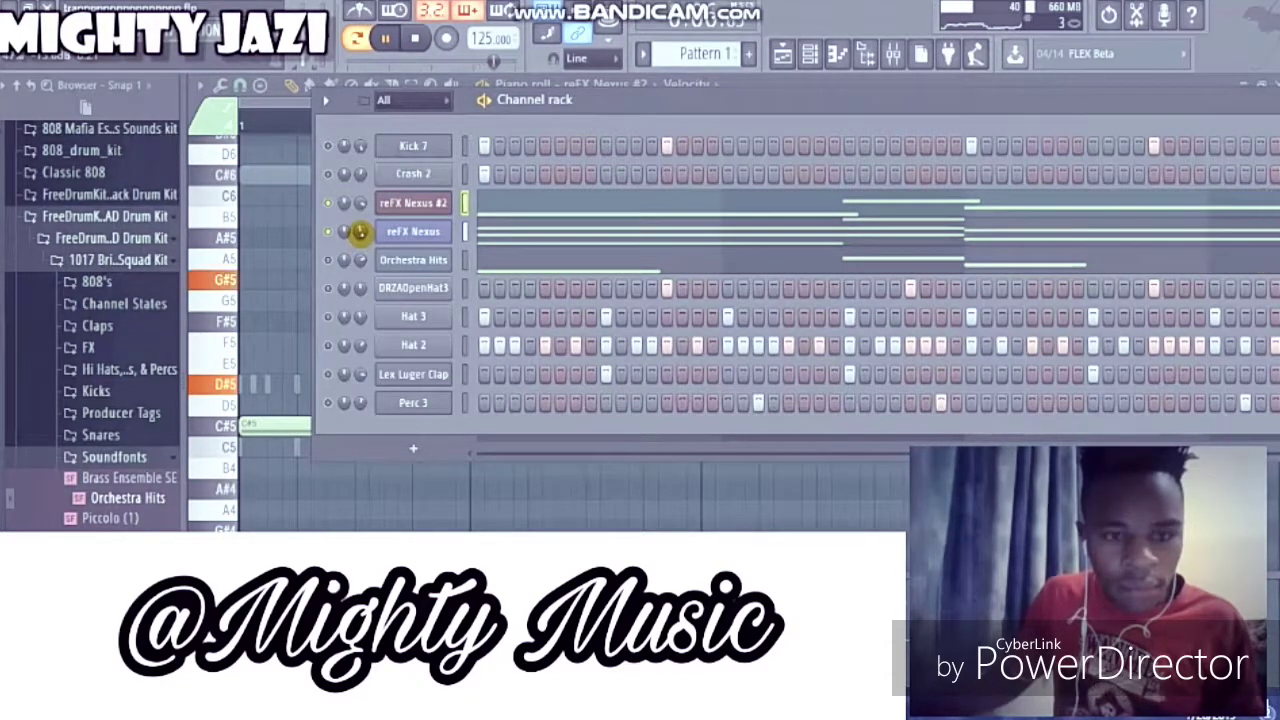
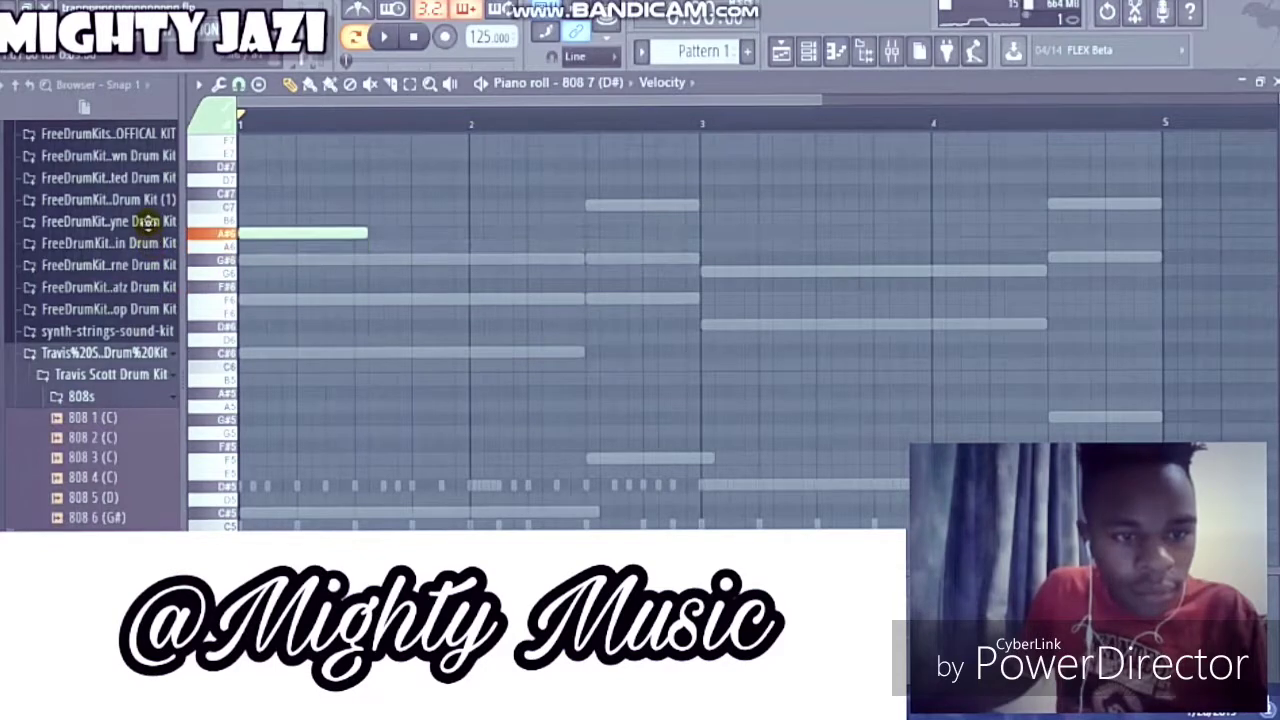
Step: In the 808 7 (D#) channel, add one-beat A#6 notes on beat 3 of bar 2 and beat 4 of bar 1
{"action": "key", "text": "space"}
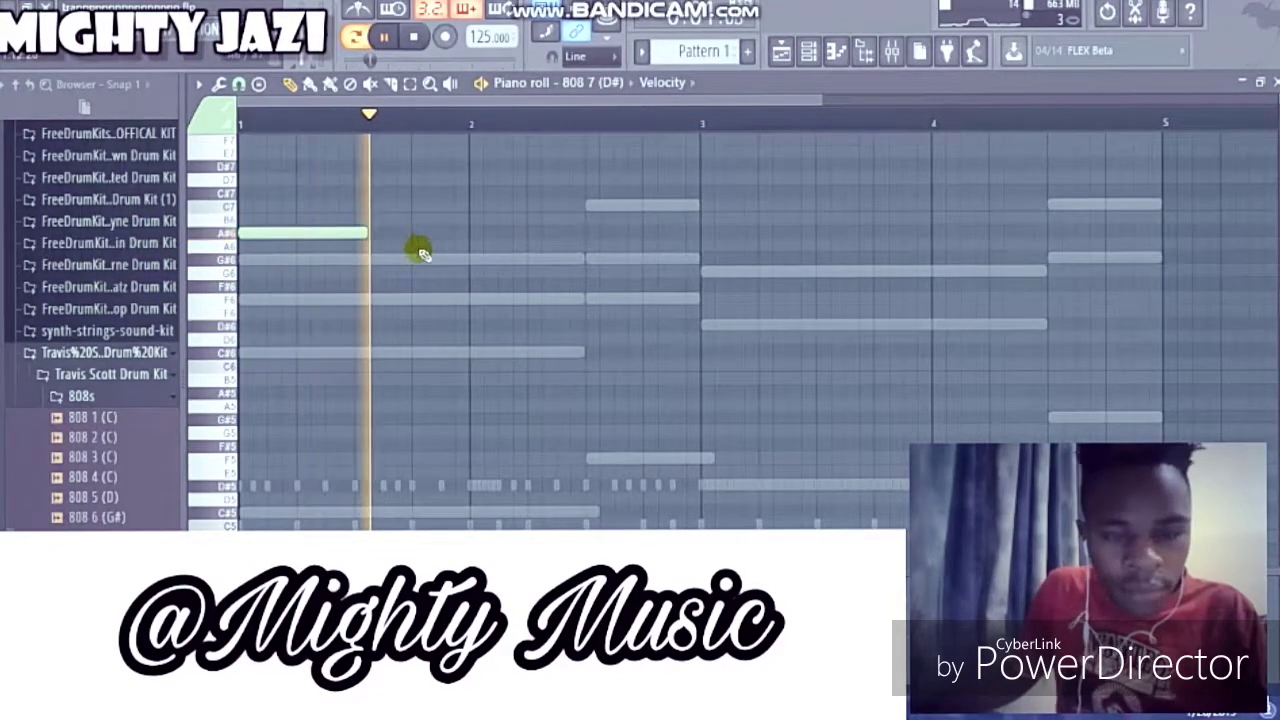
{"action": "key", "text": "space"}
{"action": "left_click", "coordinate": [590, 232]}
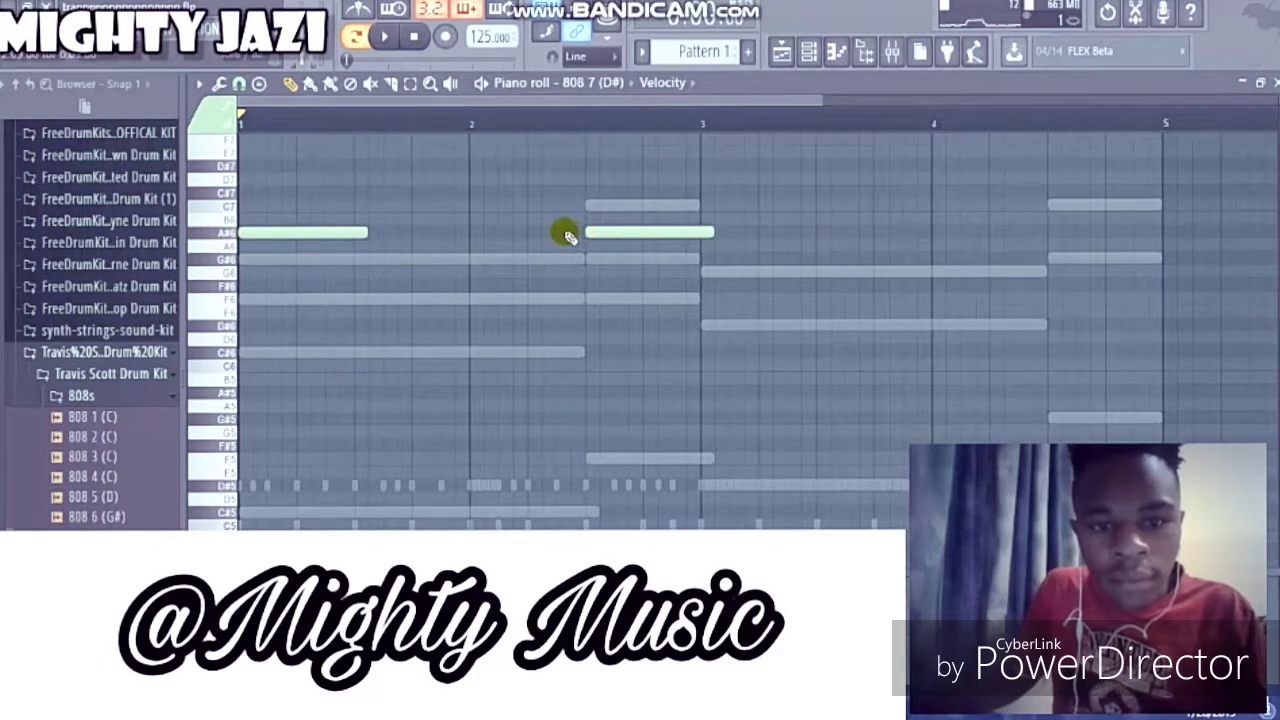
{"action": "left_click_drag", "start_coordinate": [592, 235], "coordinate": [596, 172]}
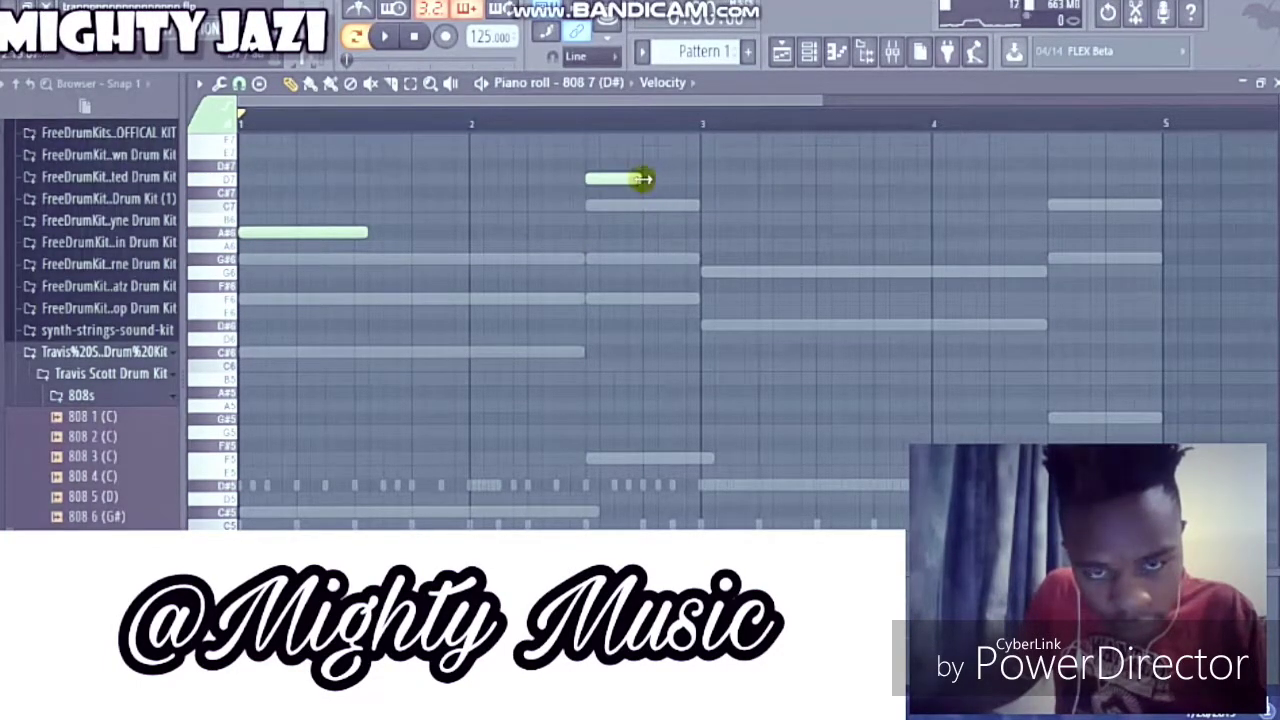
{"action": "left_click_drag", "start_coordinate": [630, 177], "coordinate": [620, 238]}
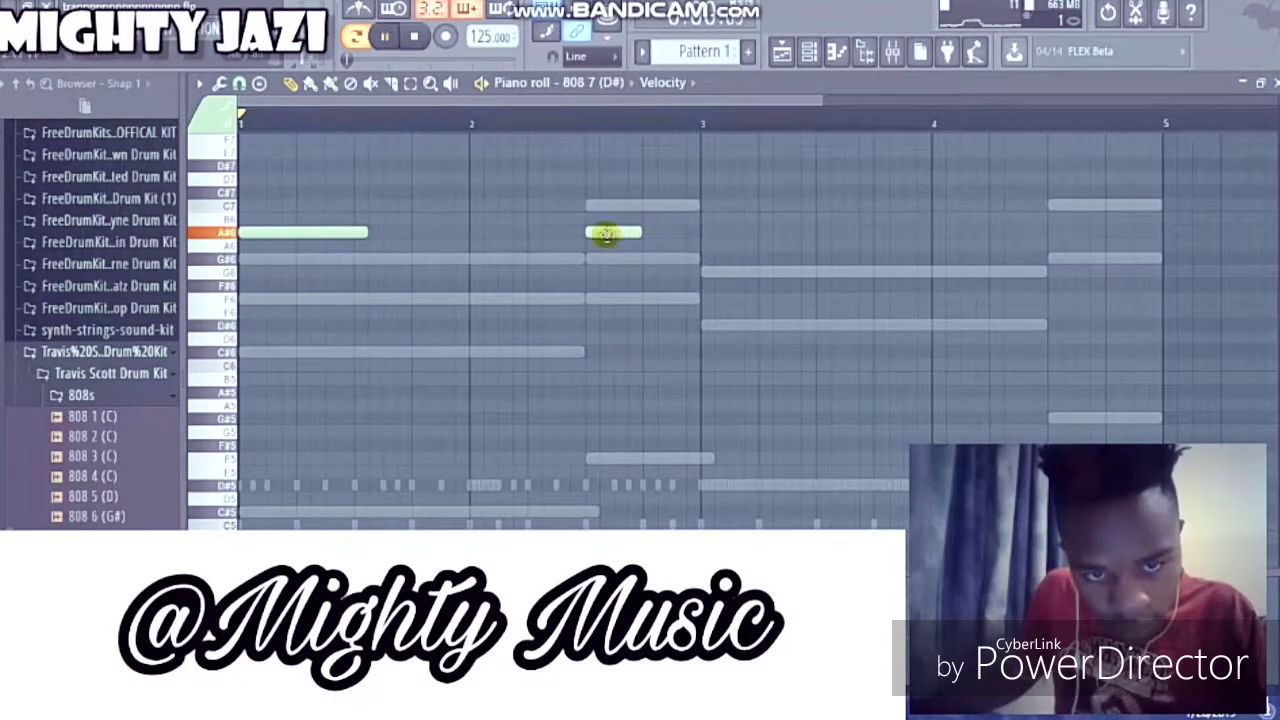
{"action": "key", "text": "space"}
{"action": "left_click", "coordinate": [412, 232]}
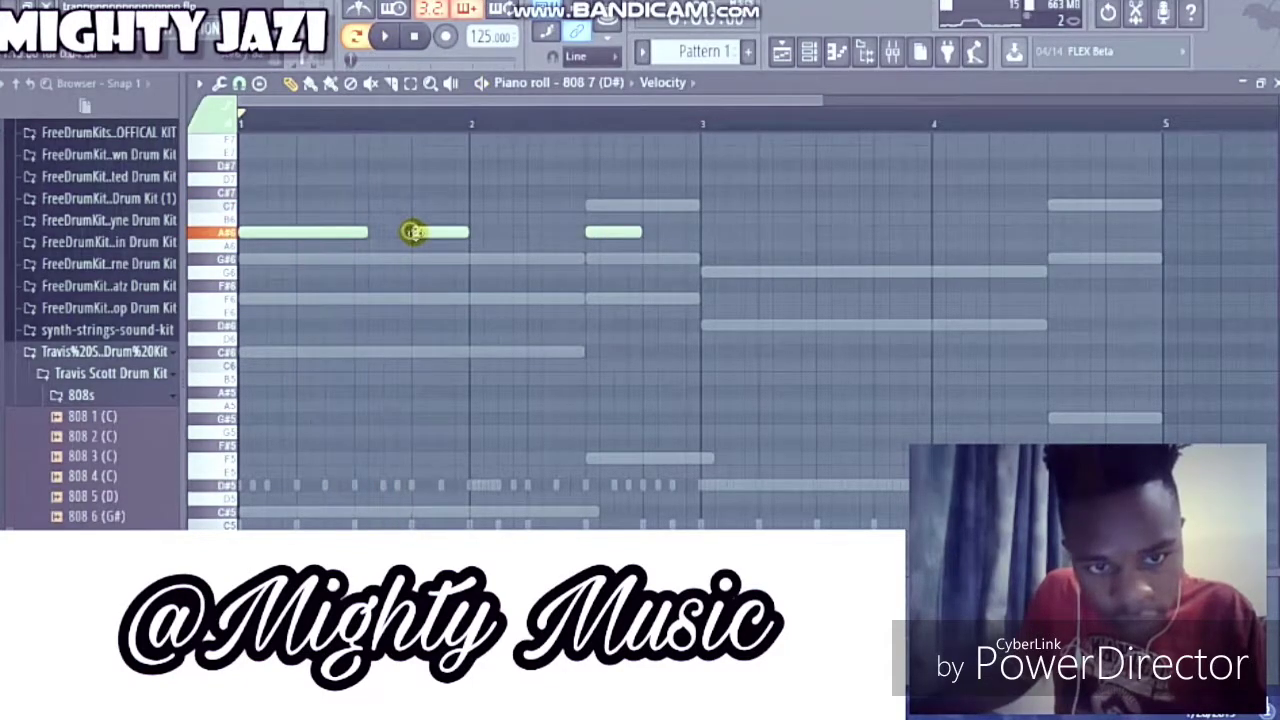
Step: Play the 808 pattern and lengthen the first A#6 note up to beat 4 of bar 1
{"action": "key", "text": "space"}
{"action": "left_click_drag", "start_coordinate": [370, 231], "coordinate": [408, 236]}
{"action": "key", "text": "space"}
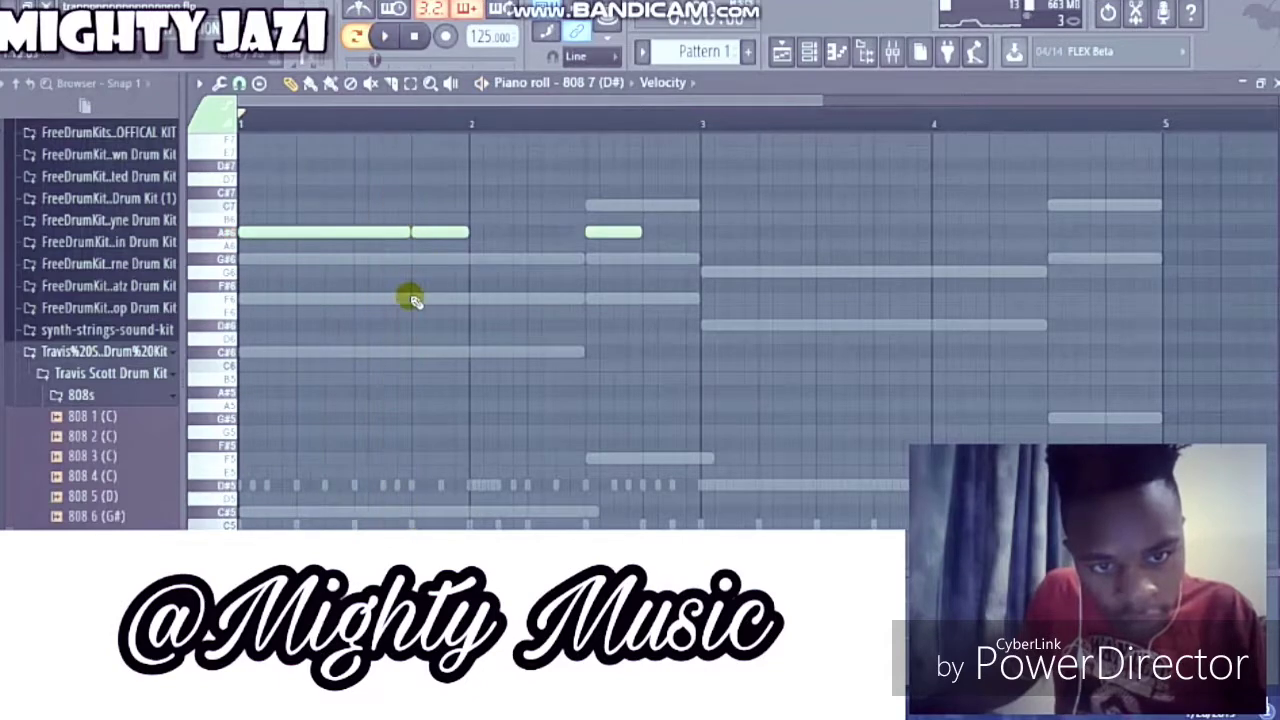
Step: Add a one-step F6 note at 1:13 and turn it into a slide note
{"action": "left_click", "coordinate": [412, 299]}
{"action": "left_click_drag", "start_coordinate": [422, 300], "coordinate": [427, 297]}
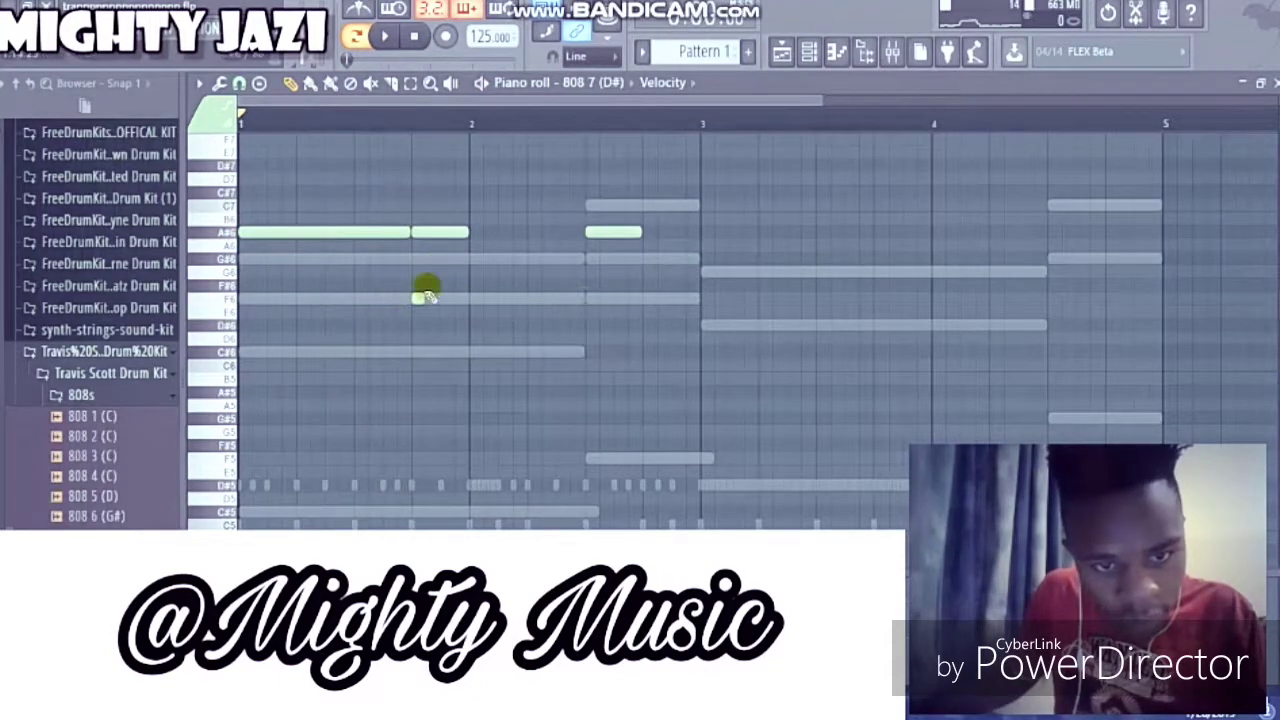
{"action": "double_click", "coordinate": [417, 298]}
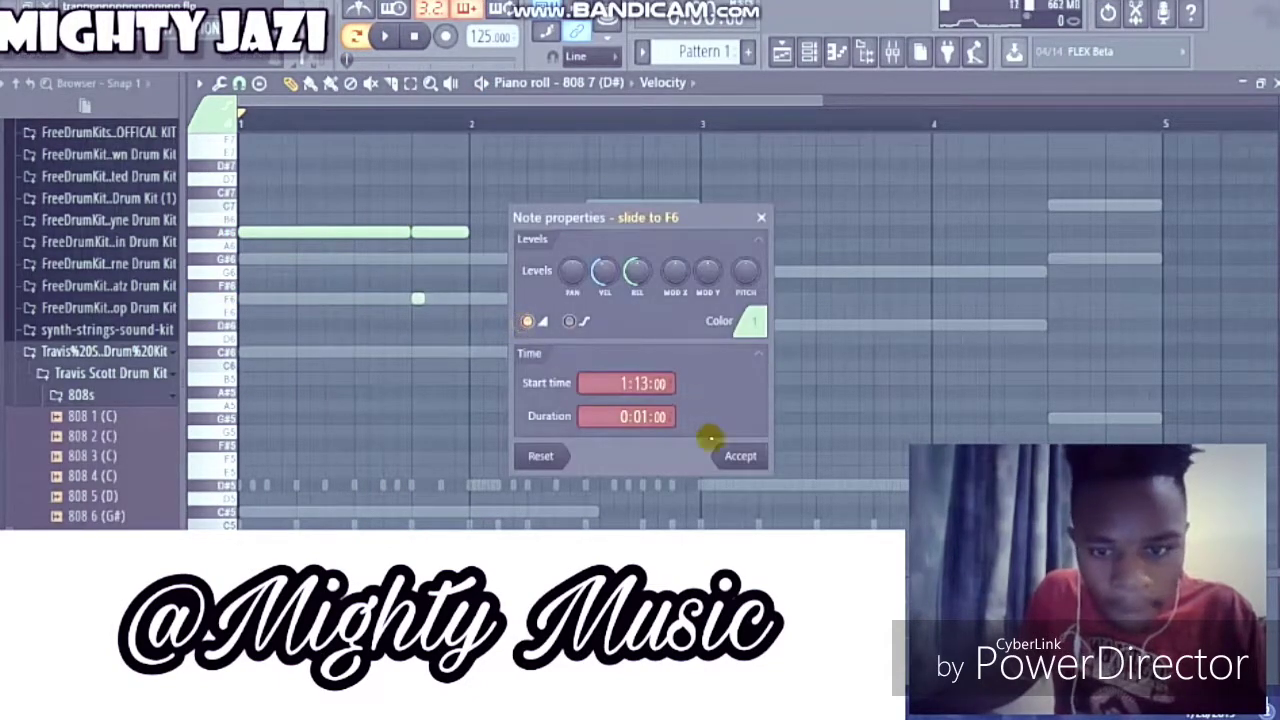
{"action": "left_click", "coordinate": [738, 456]}
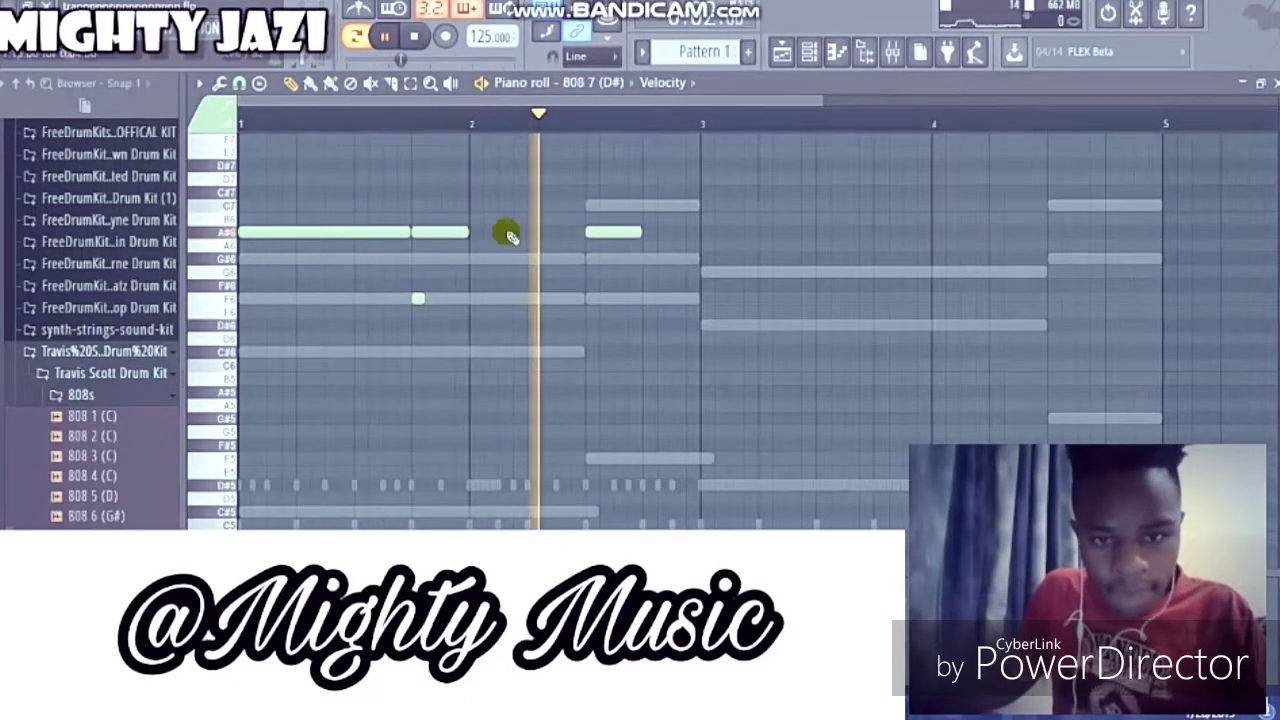
Step: Stop playback and add a one-step D7 slide note at 2:11
{"action": "key", "text": "space"}
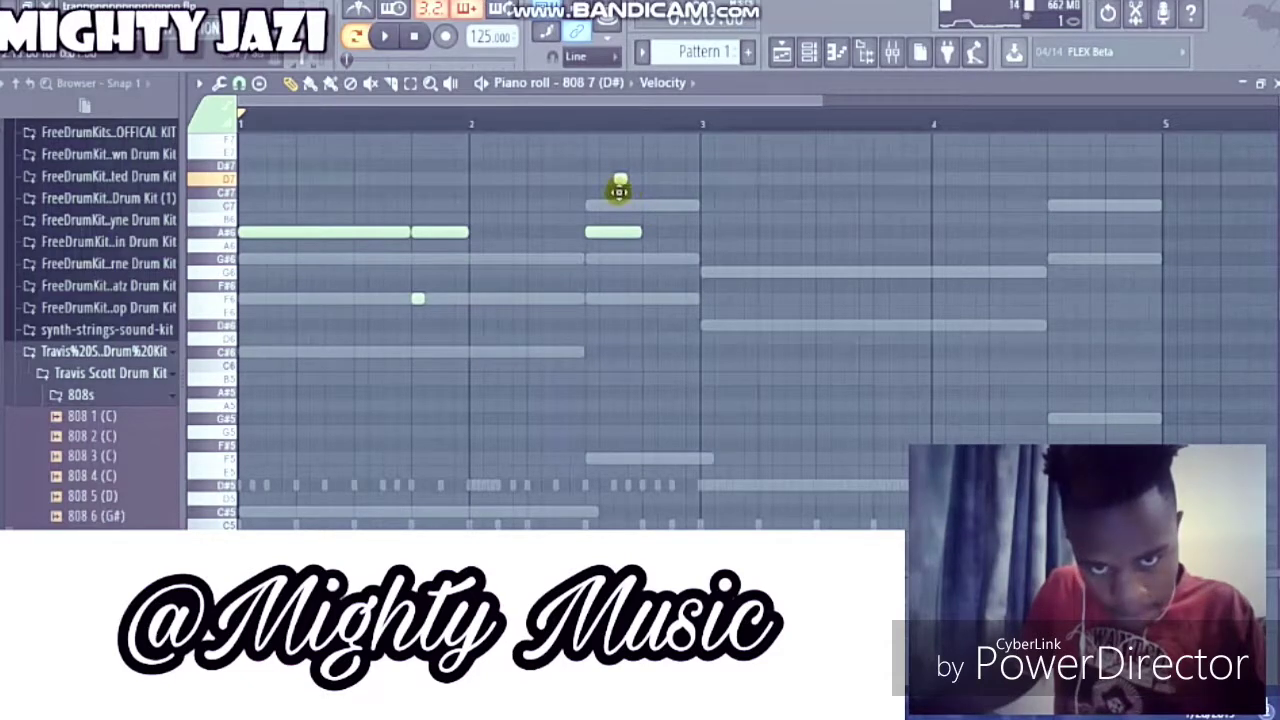
{"action": "double_click", "coordinate": [618, 182]}
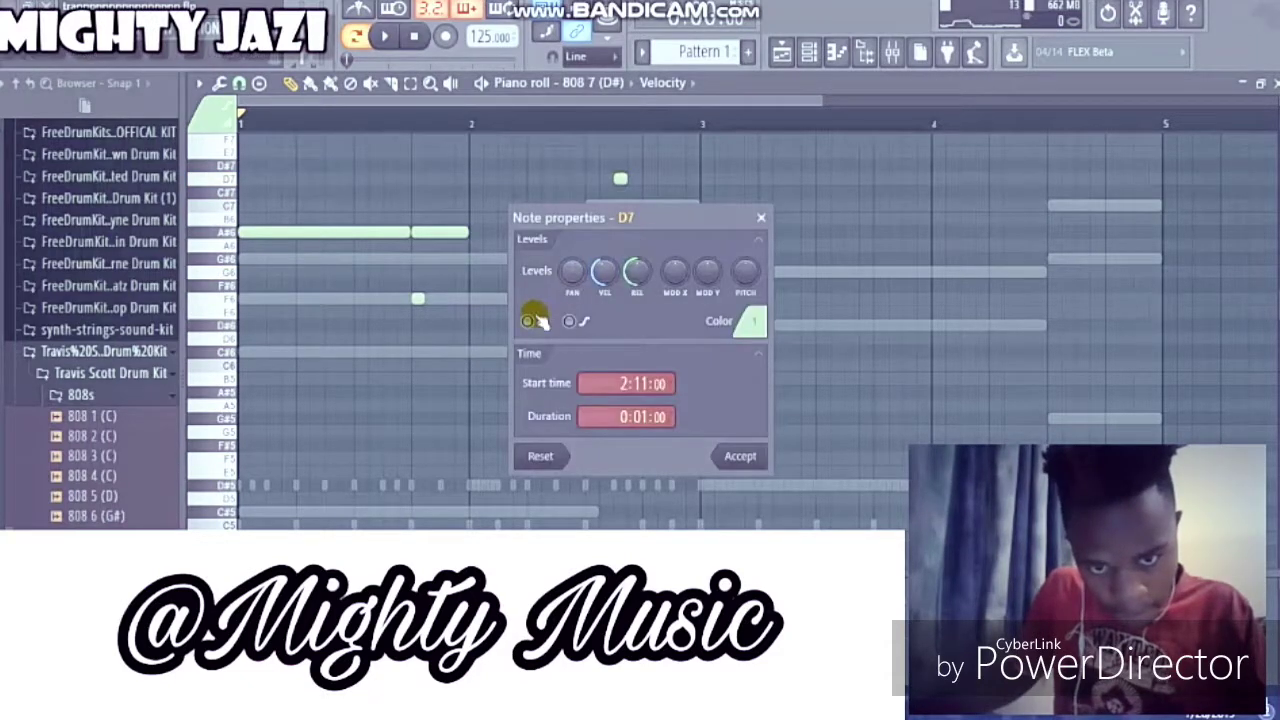
{"action": "left_click", "coordinate": [740, 455]}
Step: During playback, lengthen the second A#6 note to beat 3 of bar 2 and the third to the start of bar 3
{"action": "key", "text": "space"}
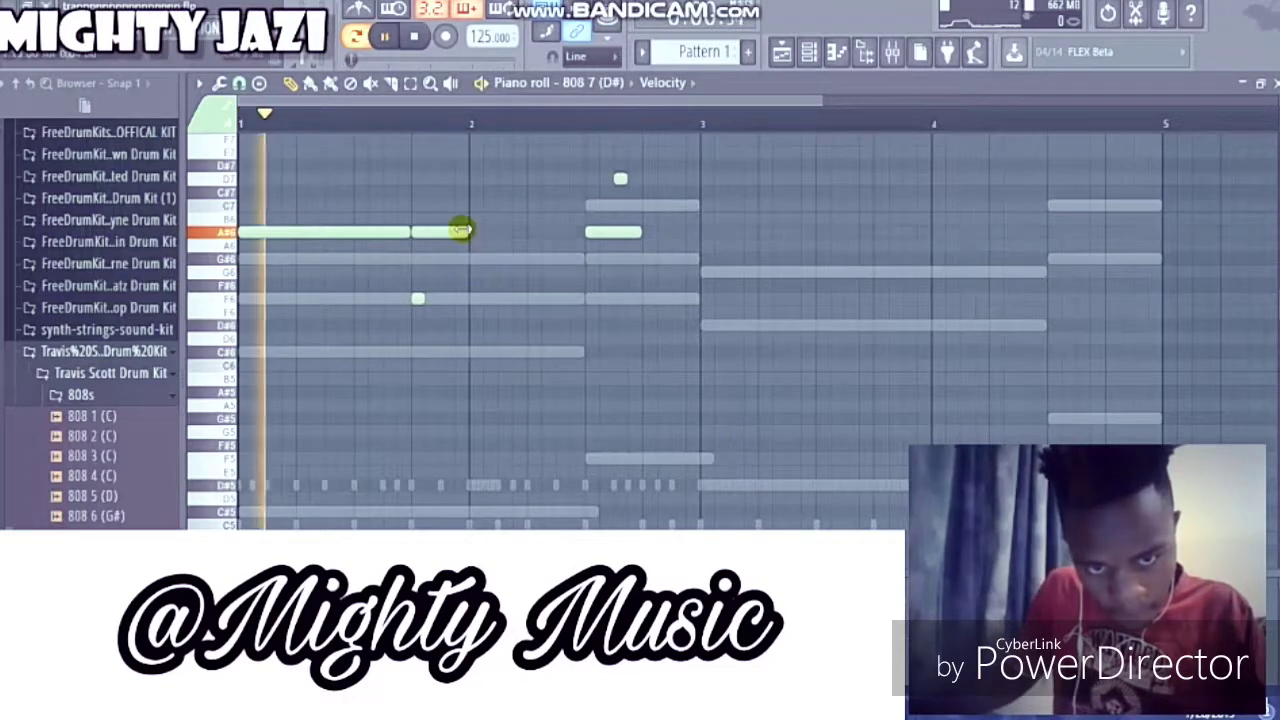
{"action": "left_click_drag", "start_coordinate": [466, 232], "coordinate": [585, 257]}
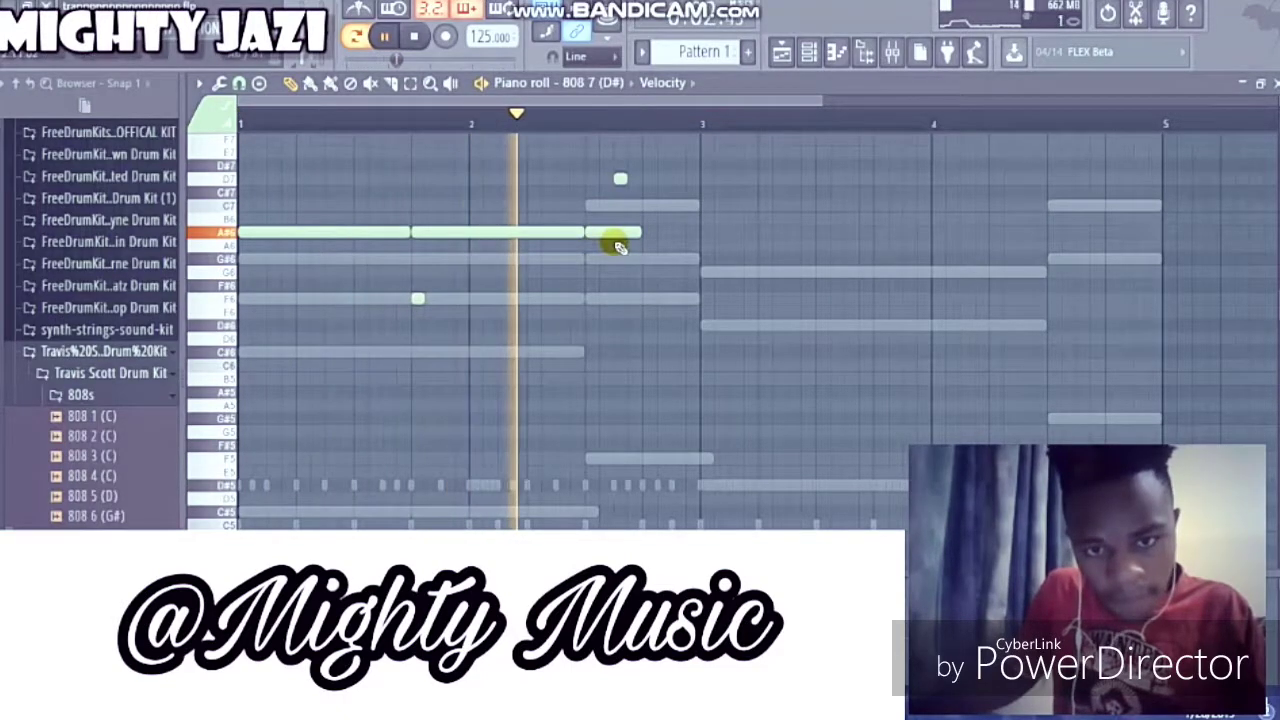
{"action": "key", "text": "space"}
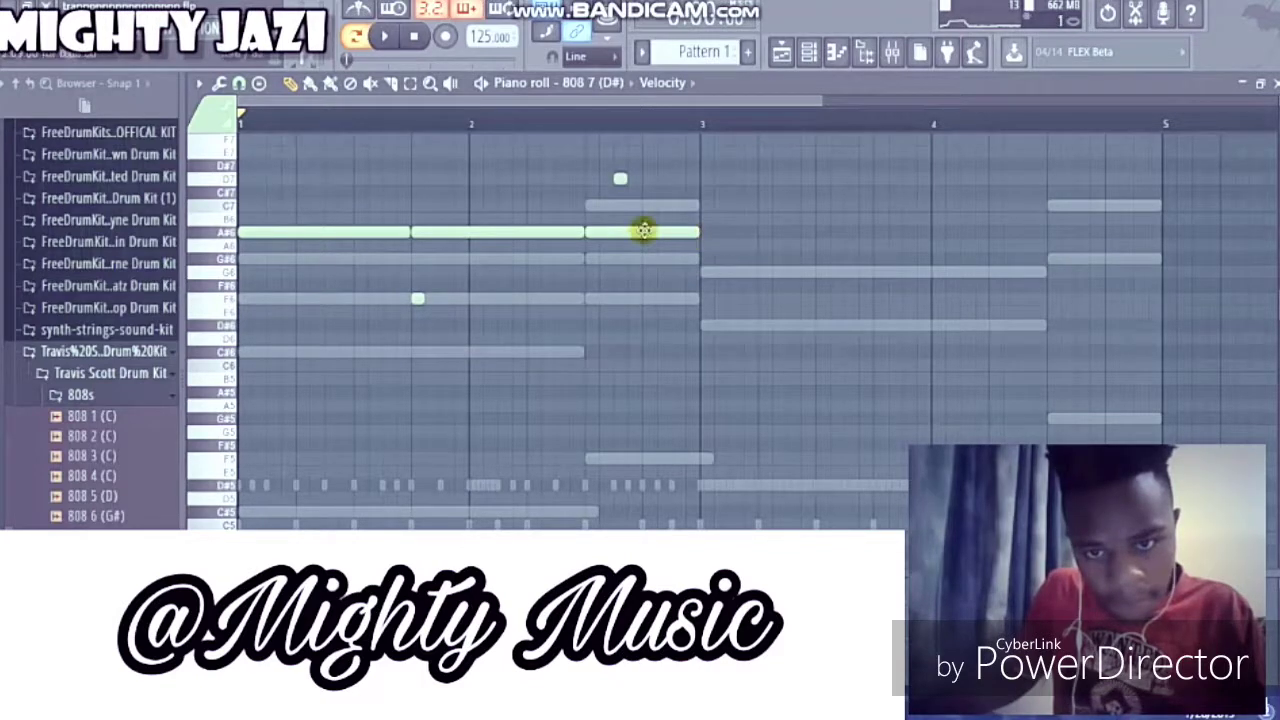
Step: Add a three-beat C7 note at the start of bar 3 and play the pattern from bar 2
{"action": "left_click", "coordinate": [703, 207]}
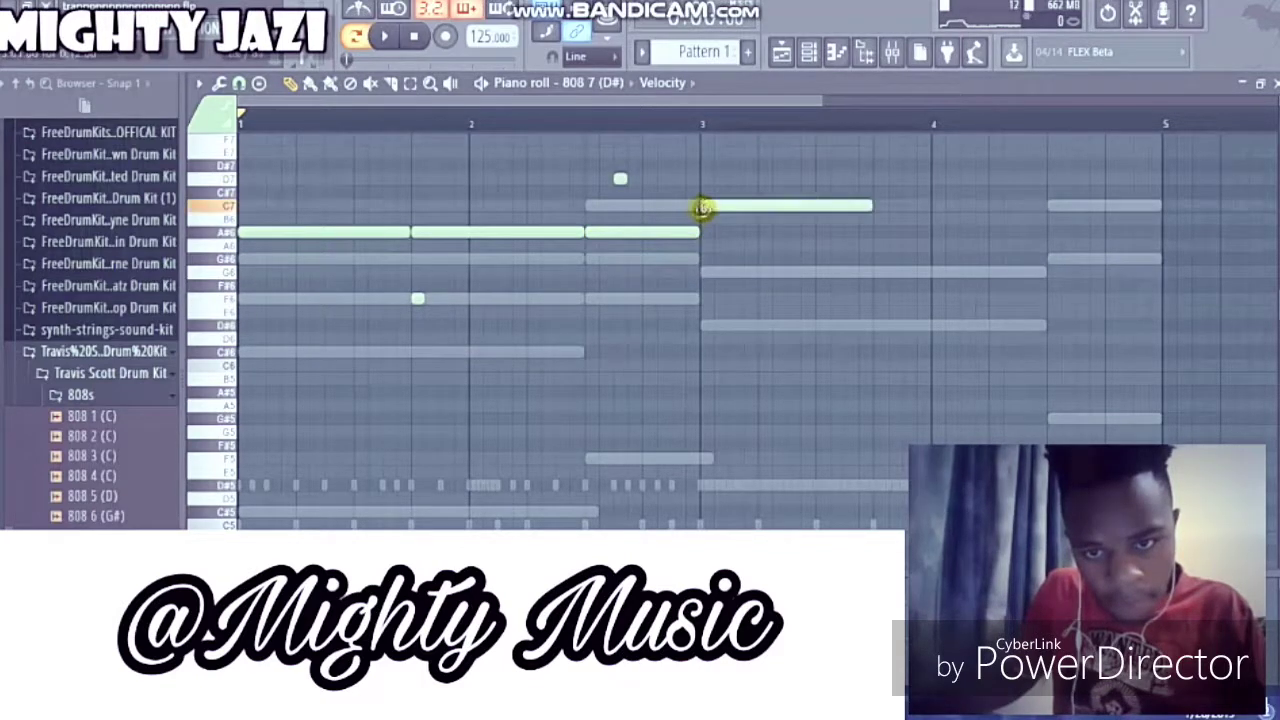
{"action": "left_click_drag", "start_coordinate": [712, 221], "coordinate": [709, 204]}
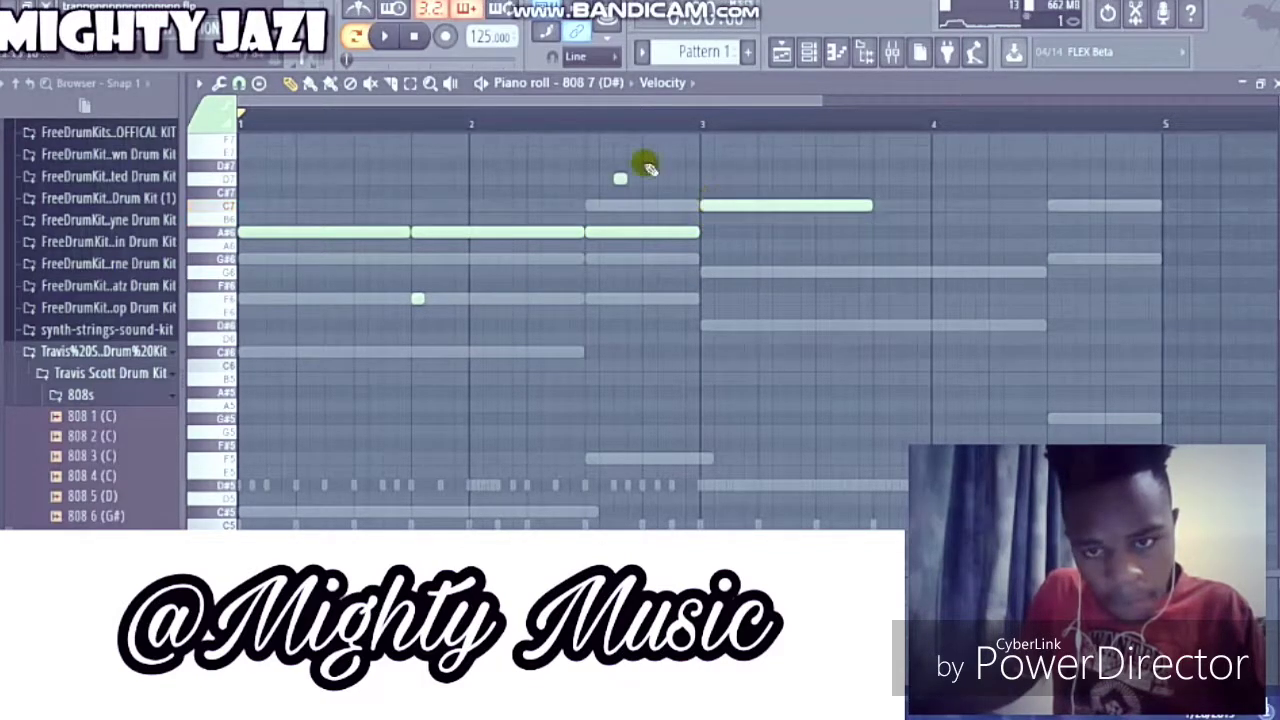
{"action": "left_click", "coordinate": [546, 122]}
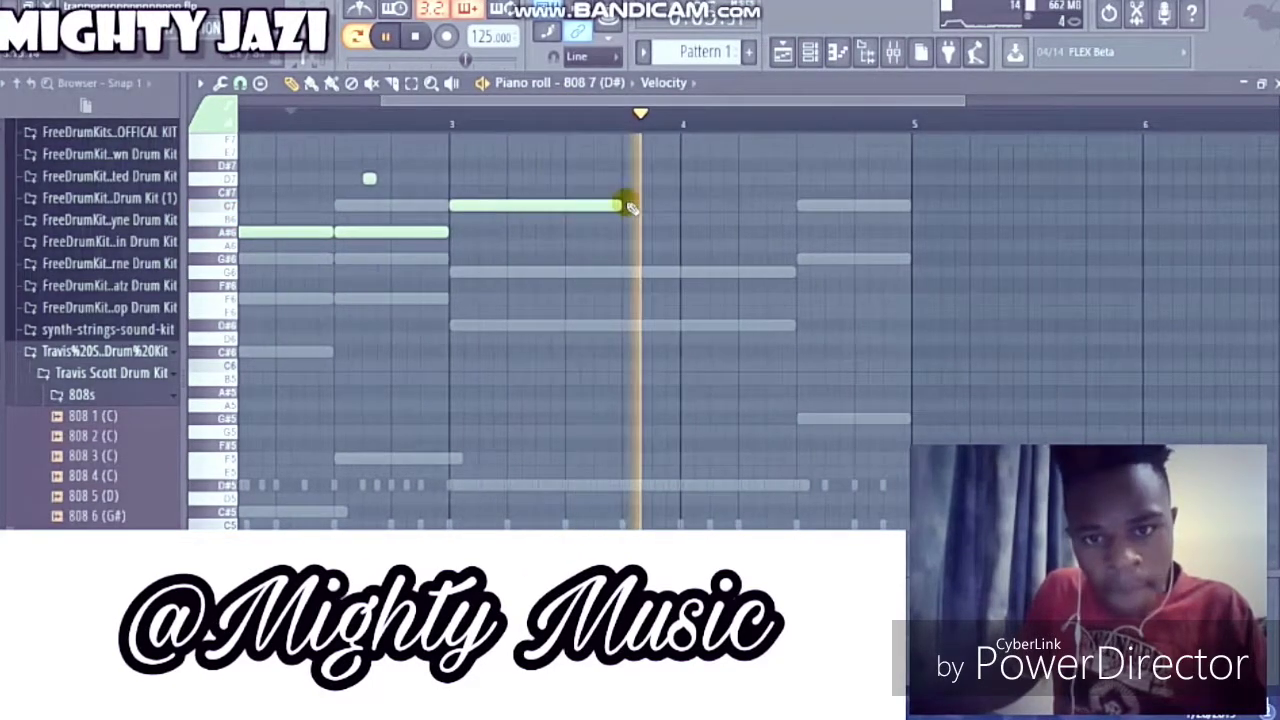
{"action": "key", "text": "space"}
Step: Add one-step slide notes on A7 at 3:13 and on G7 at 3:15
{"action": "left_click", "coordinate": [630, 154]}
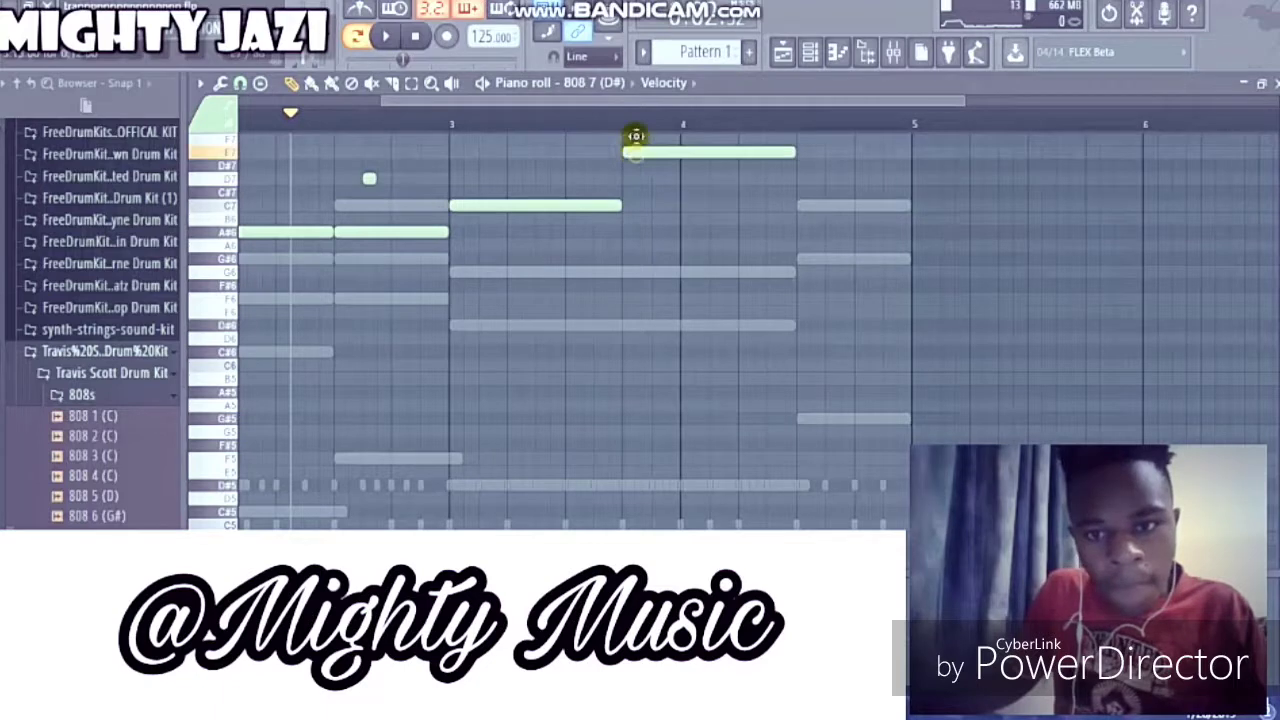
{"action": "mouse_move", "coordinate": [636, 136]}
{"action": "left_mouse_down"}
{"action": "mouse_move", "coordinate": [630, 145]}
{"action": "mouse_move", "coordinate": [631, 134]}
{"action": "left_mouse_up"}
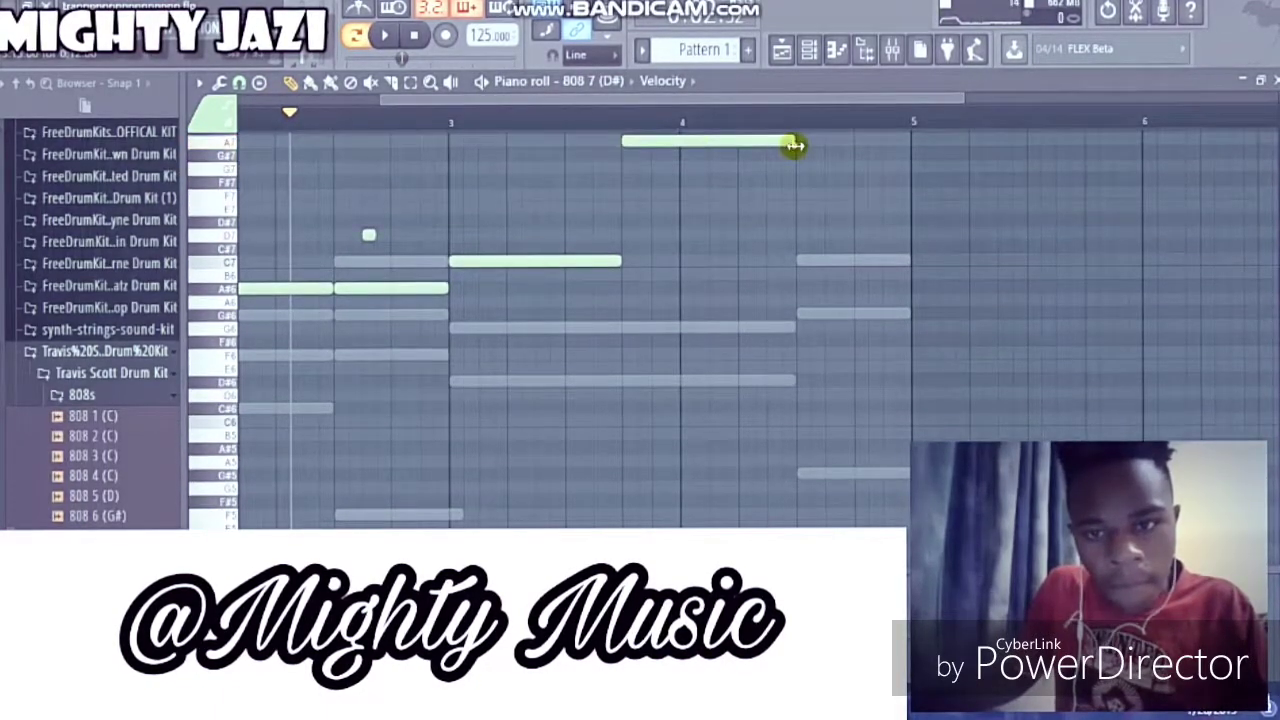
{"action": "left_click_drag", "start_coordinate": [795, 146], "coordinate": [608, 157]}
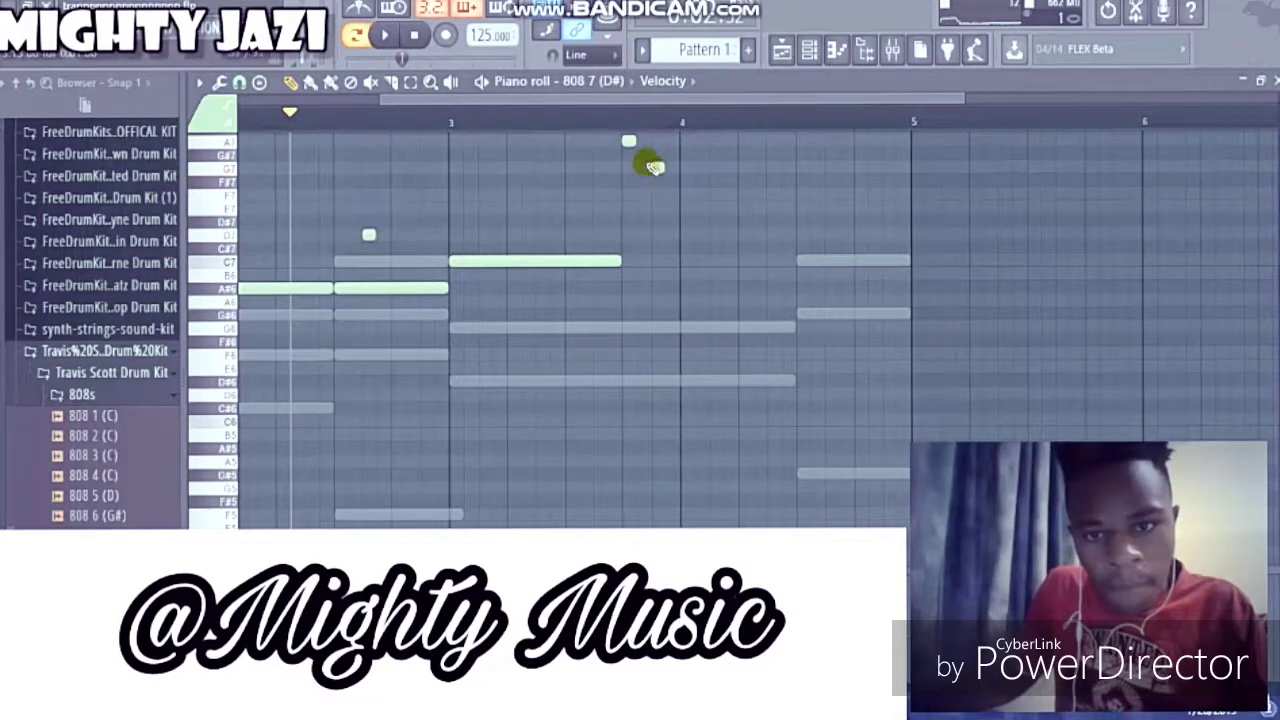
{"action": "double_click", "coordinate": [629, 144]}
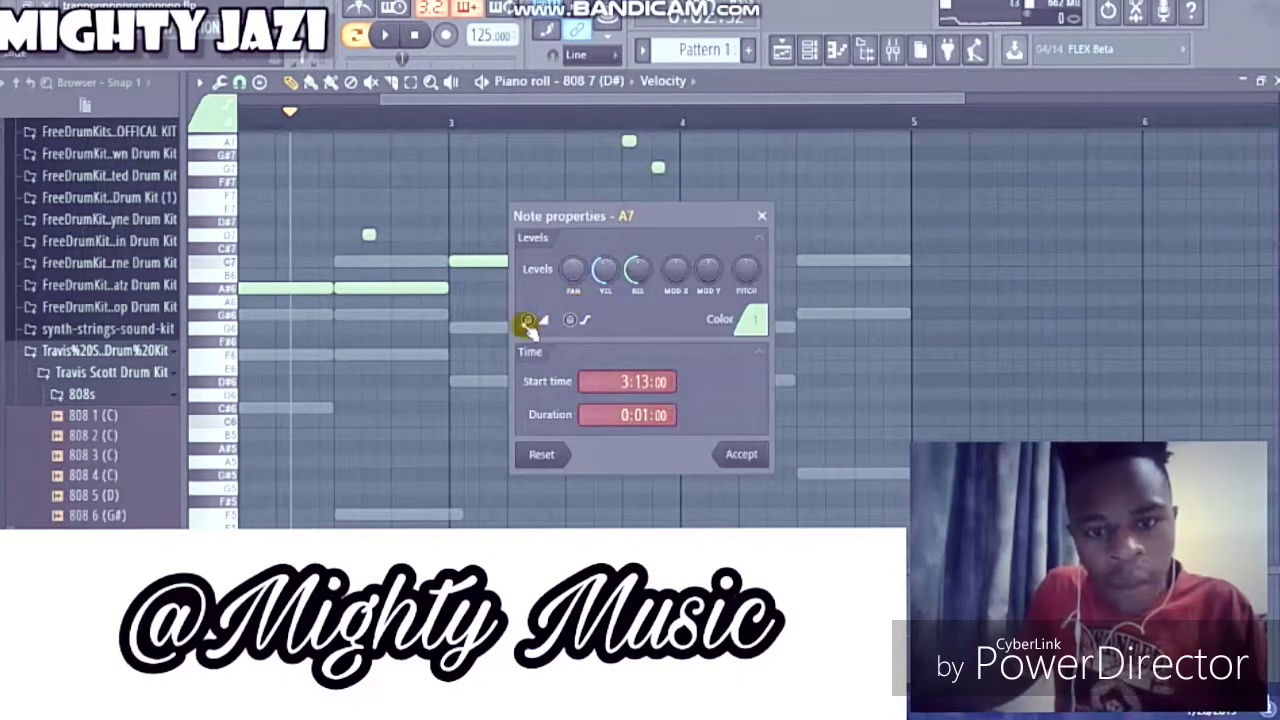
{"action": "left_click", "coordinate": [742, 455]}
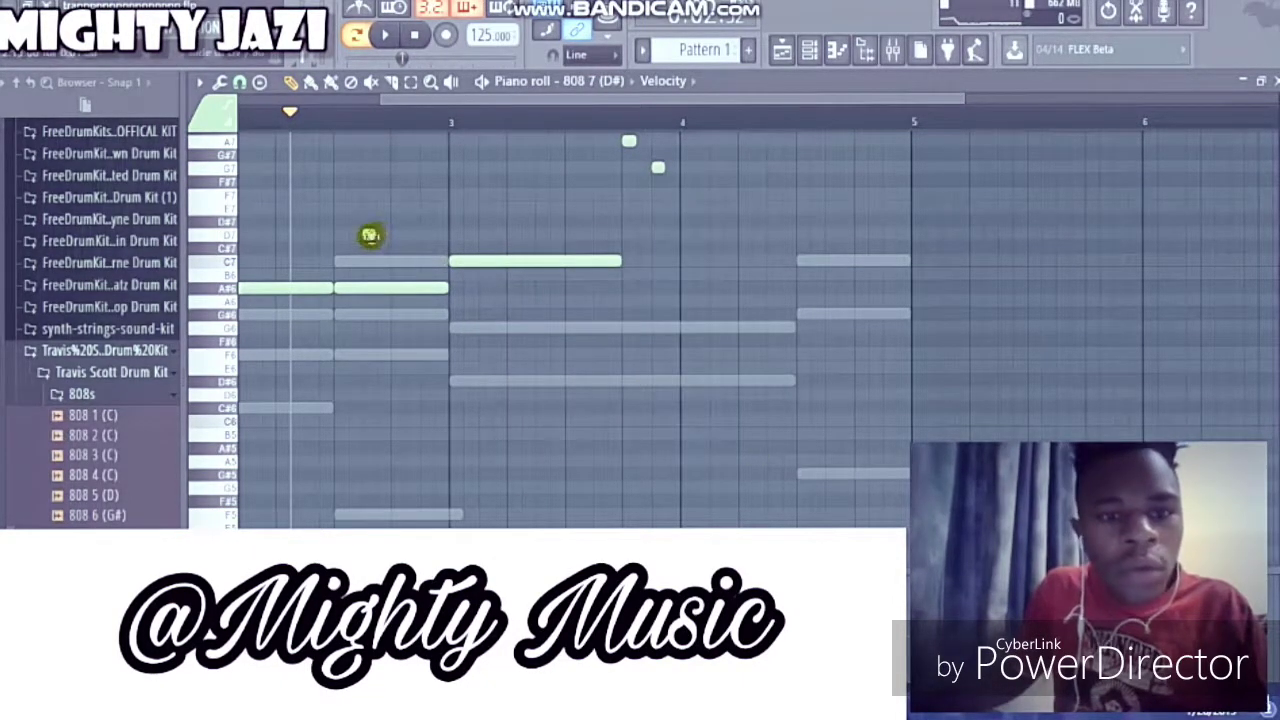
{"action": "left_click", "coordinate": [656, 170]}
Step: Add a one-beat C7 on beat 4 of bar 3, a two-beat C7 at bar 4 and a two-beat F7 on its beat 3
{"action": "left_click", "coordinate": [622, 261]}
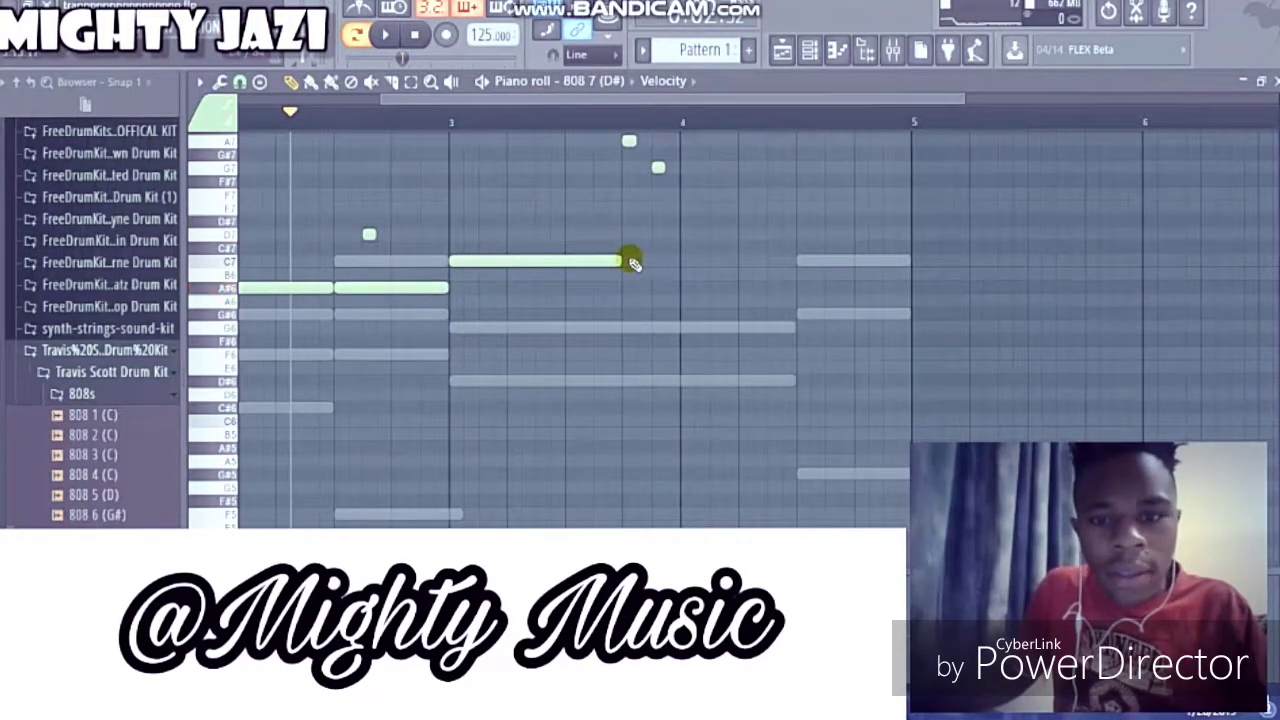
{"action": "left_click", "coordinate": [633, 262]}
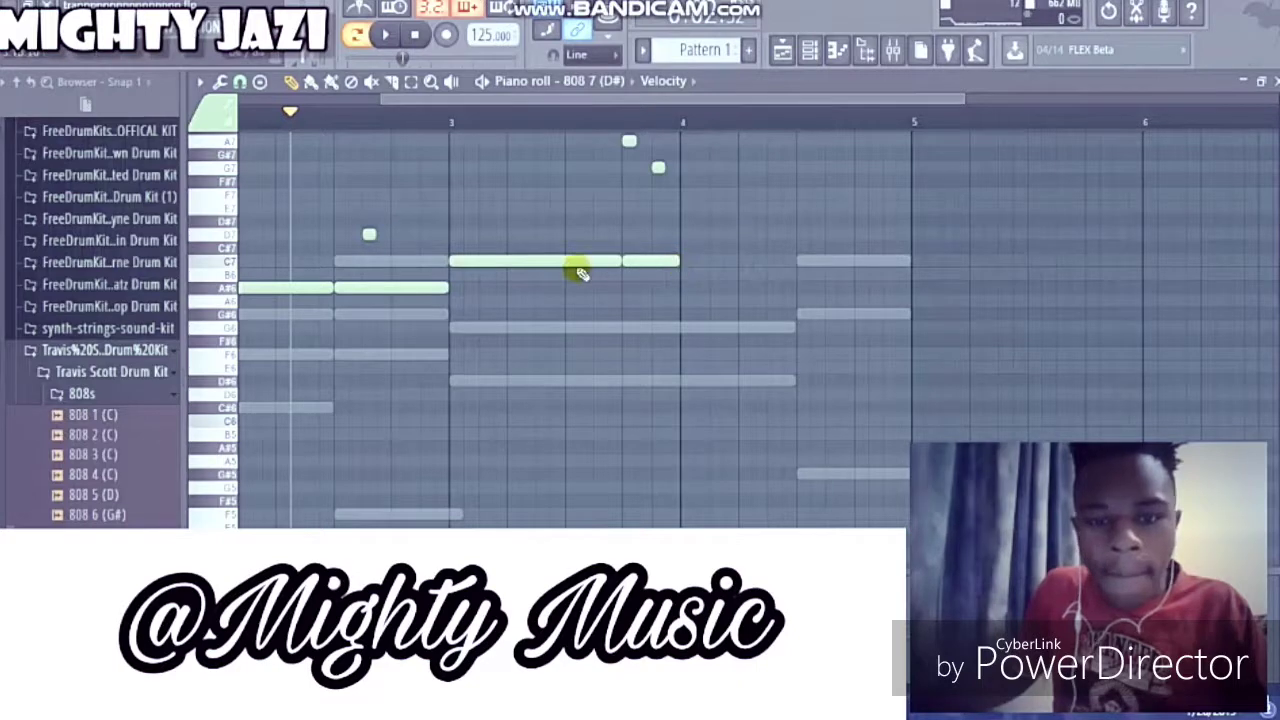
{"action": "left_click", "coordinate": [686, 288]}
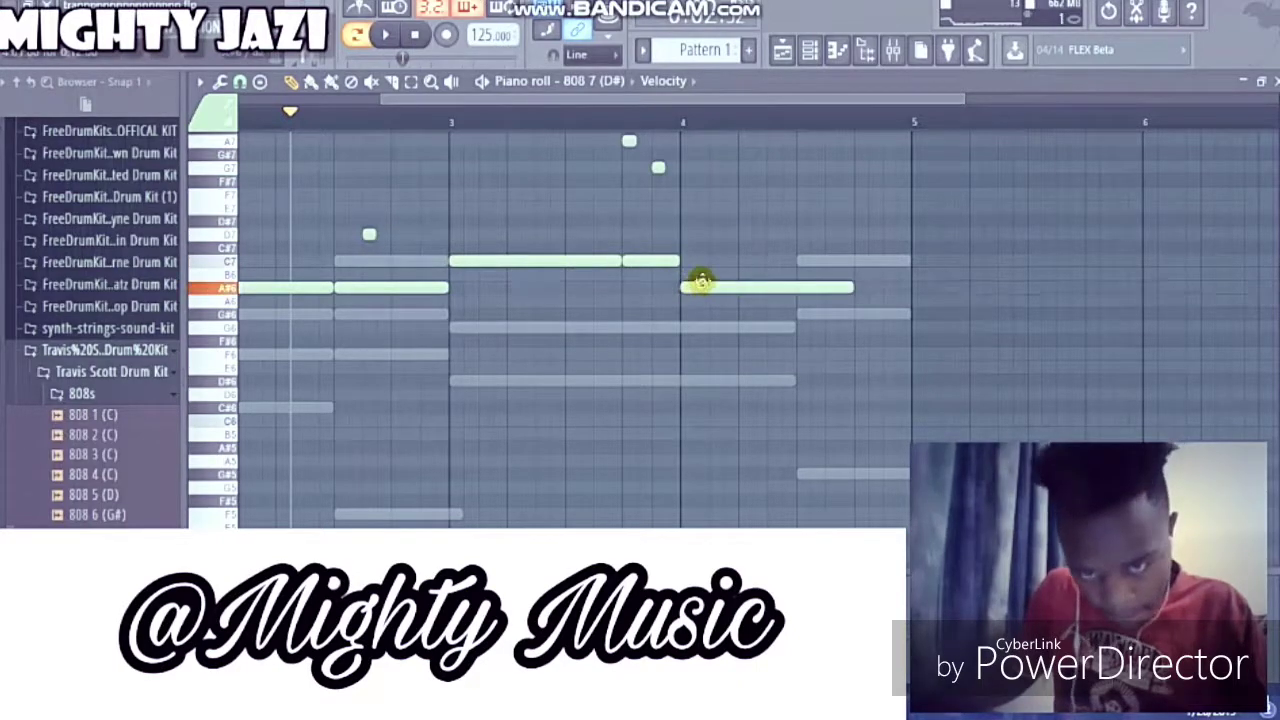
{"action": "left_click_drag", "start_coordinate": [702, 282], "coordinate": [704, 254]}
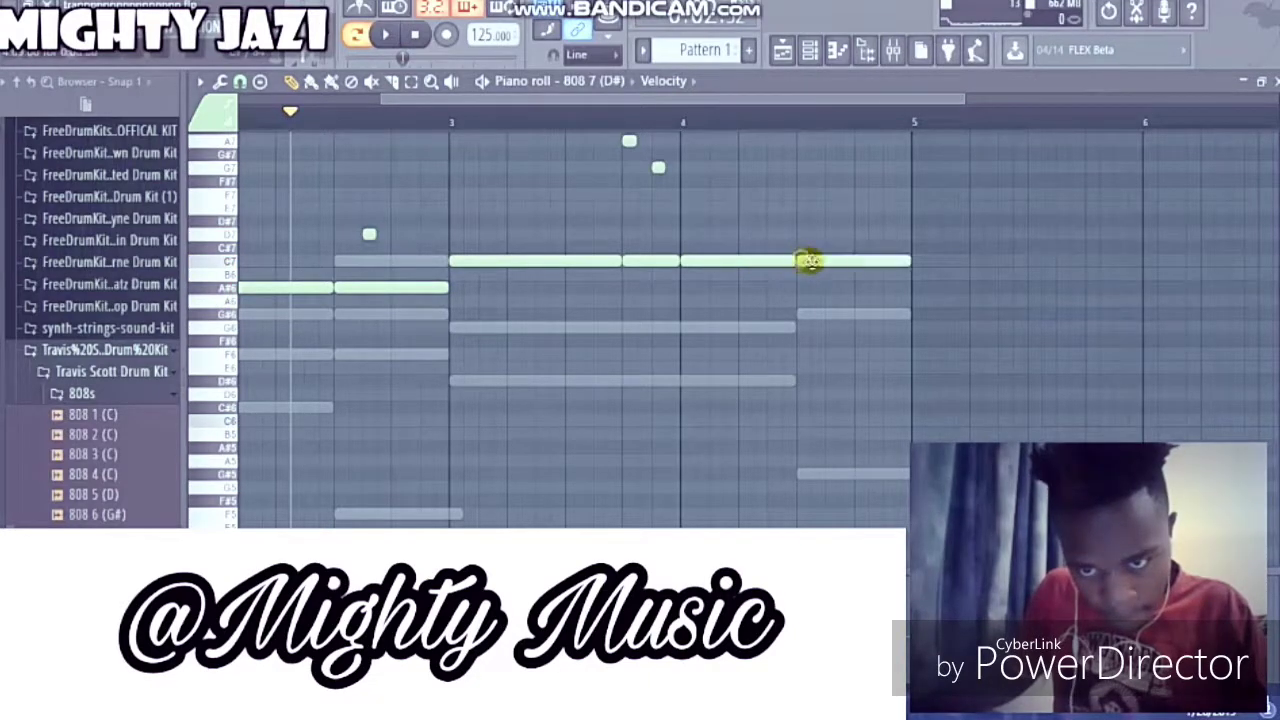
{"action": "left_click_drag", "start_coordinate": [810, 262], "coordinate": [810, 186]}
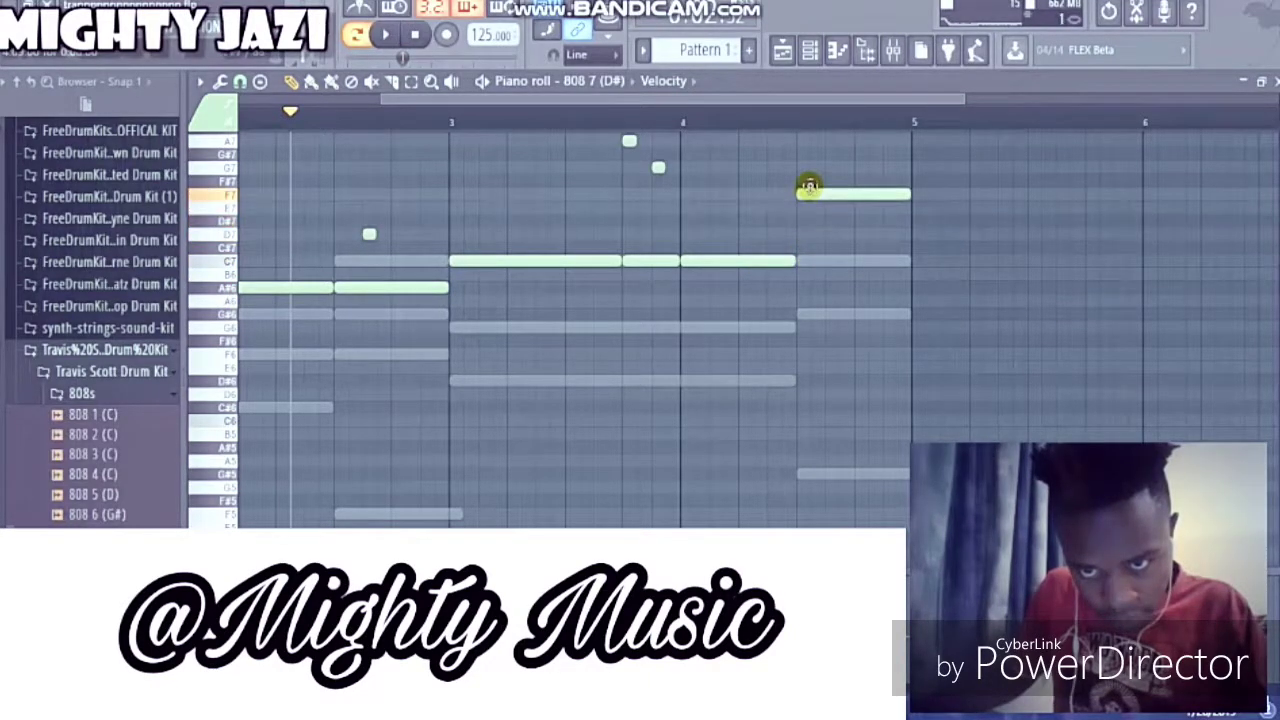
Step: Play the pattern and transpose all the 808 7 (D#) notes one octave down, so the line starts on A#5
{"action": "key", "text": "space"}
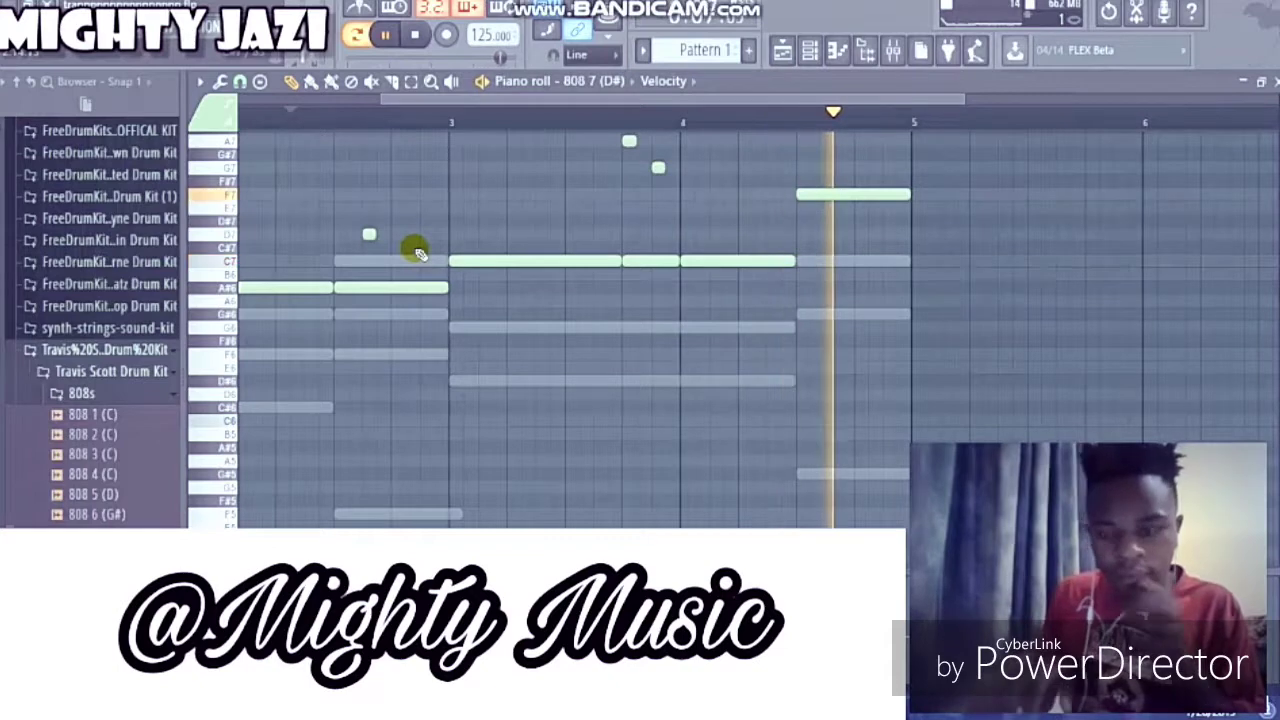
{"action": "scroll", "coordinate": [418, 252], "scroll_direction": "up", "scroll_amount": 3}
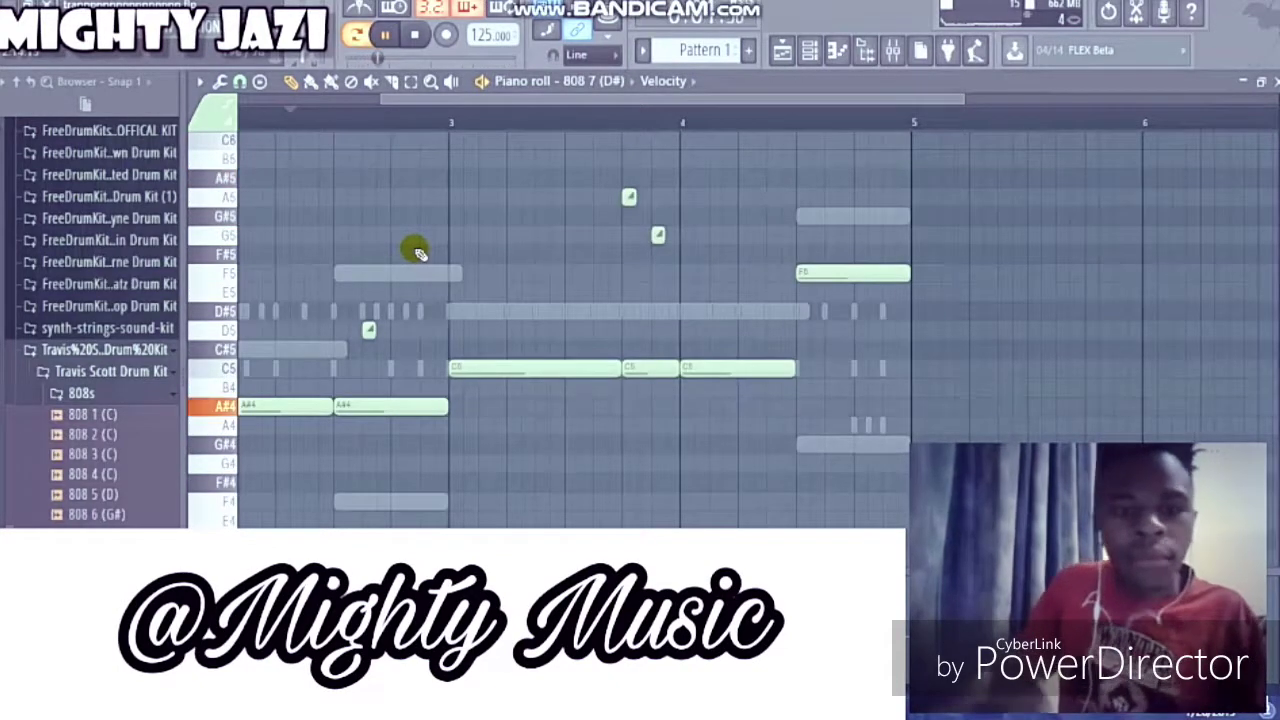
{"action": "key", "text": "ctrl+Up"}
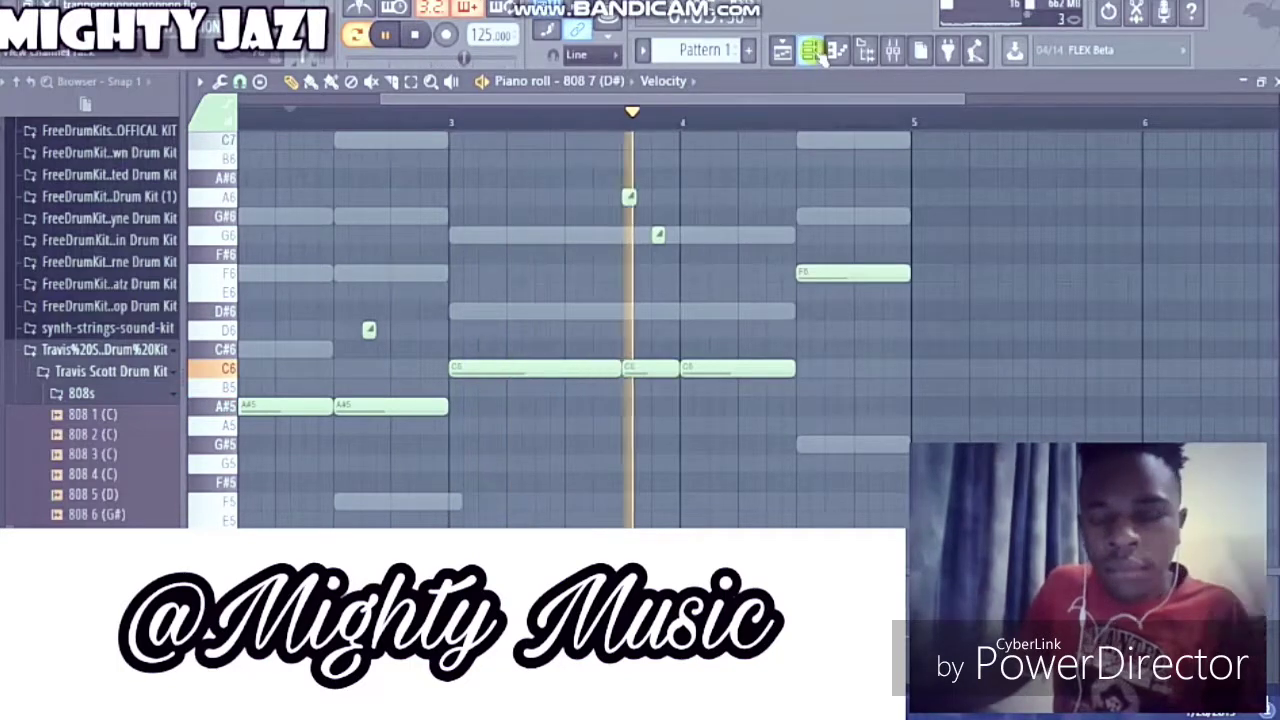
Step: Check the 808 7 (D#) mixer track and insert a Purity channel above reFX Nexus #2
{"action": "left_click", "coordinate": [893, 47]}
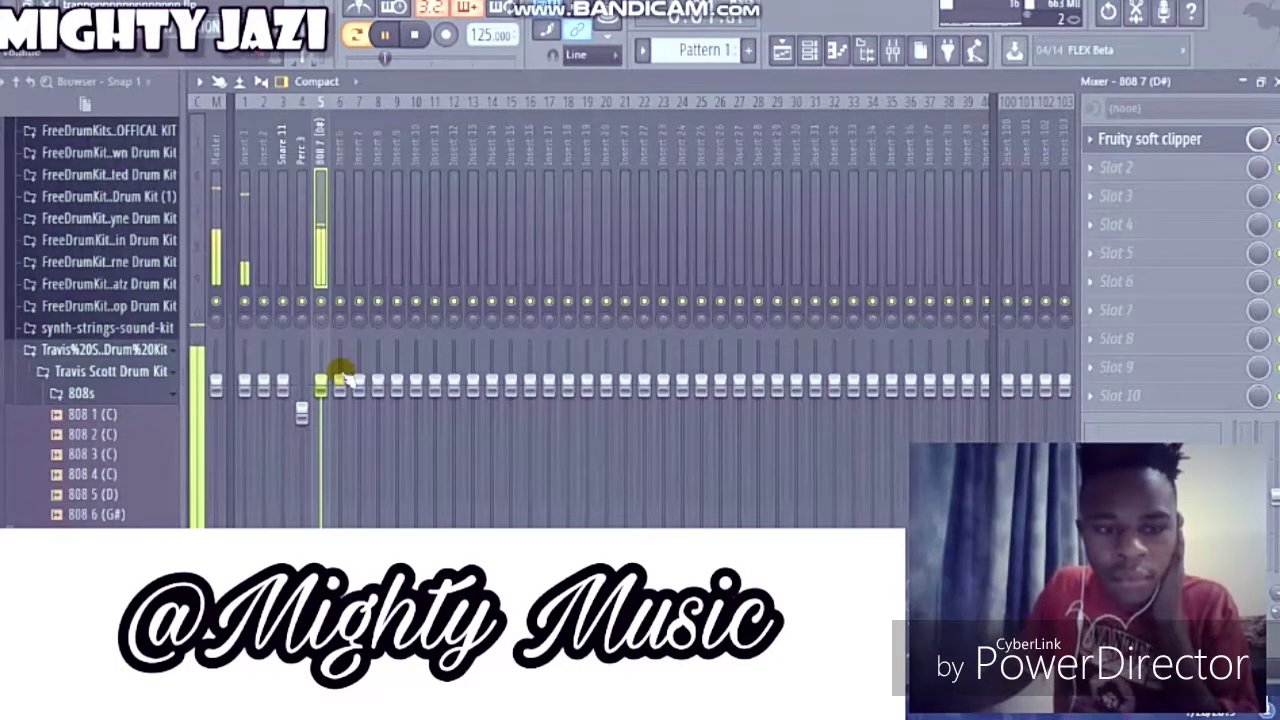
{"action": "left_click", "coordinate": [811, 50]}
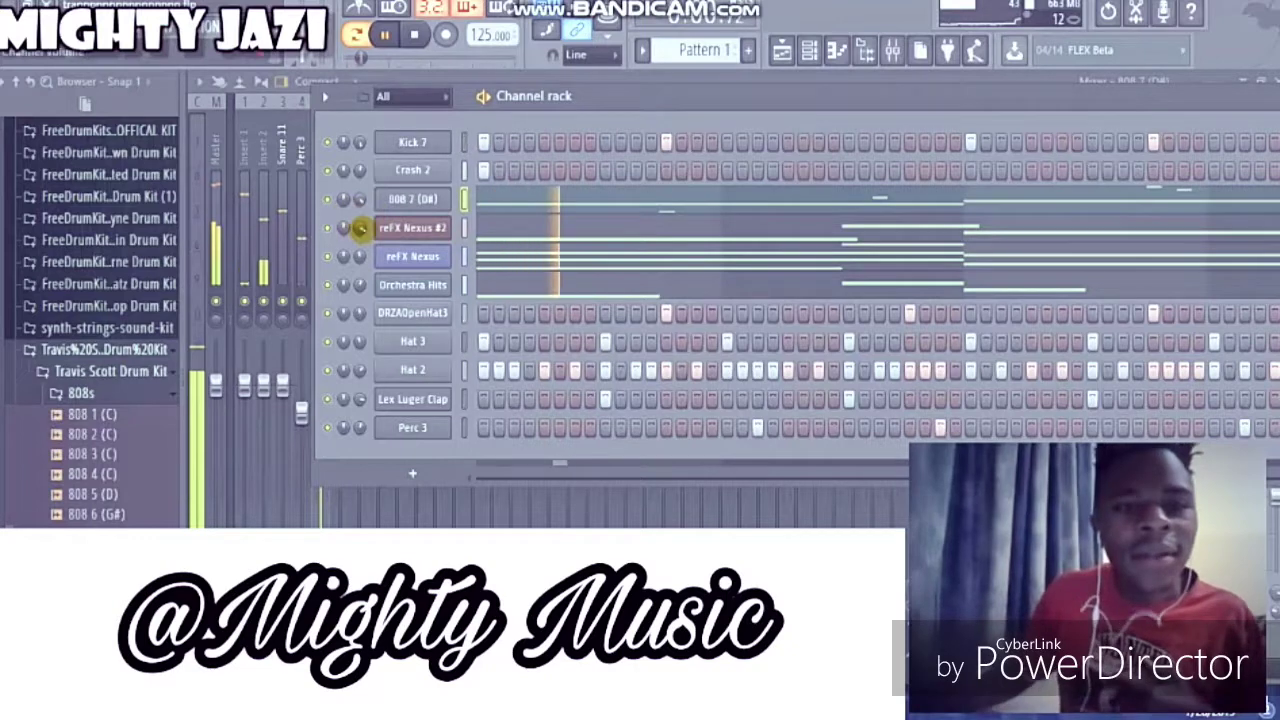
{"action": "right_click", "coordinate": [430, 228]}
{"action": "mouse_move", "coordinate": [484, 300]}
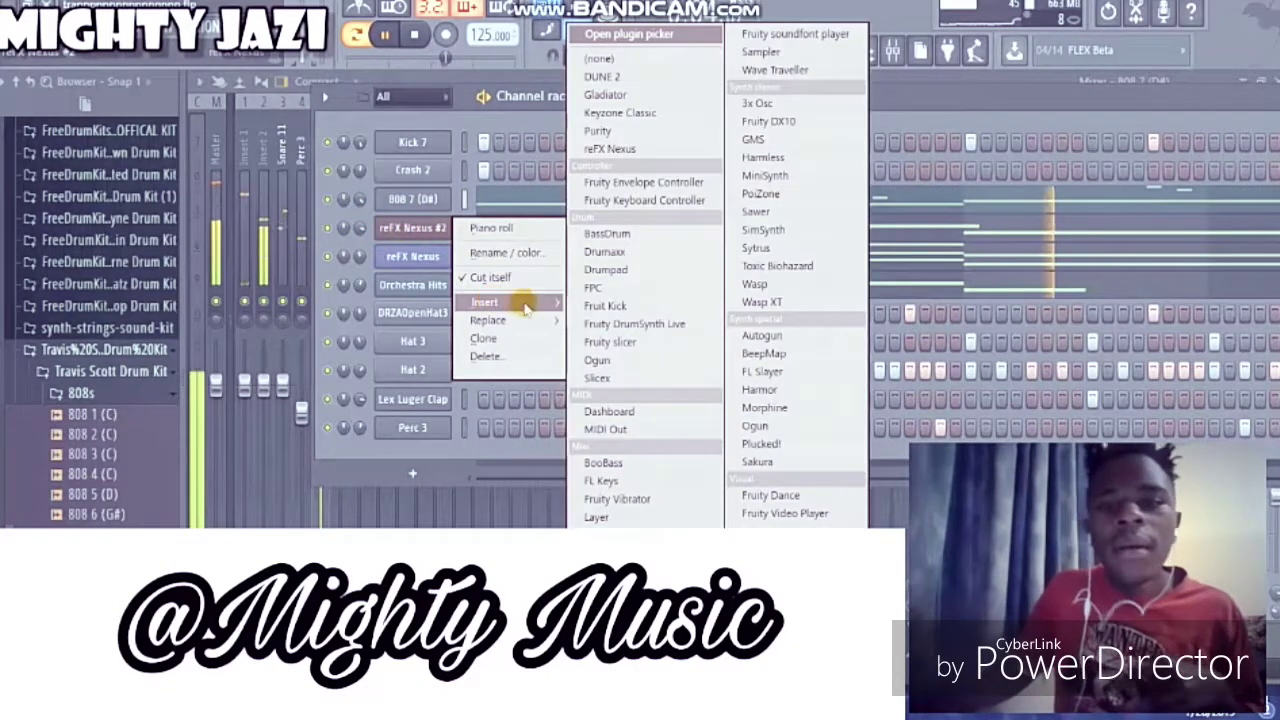
{"action": "left_click", "coordinate": [619, 135]}
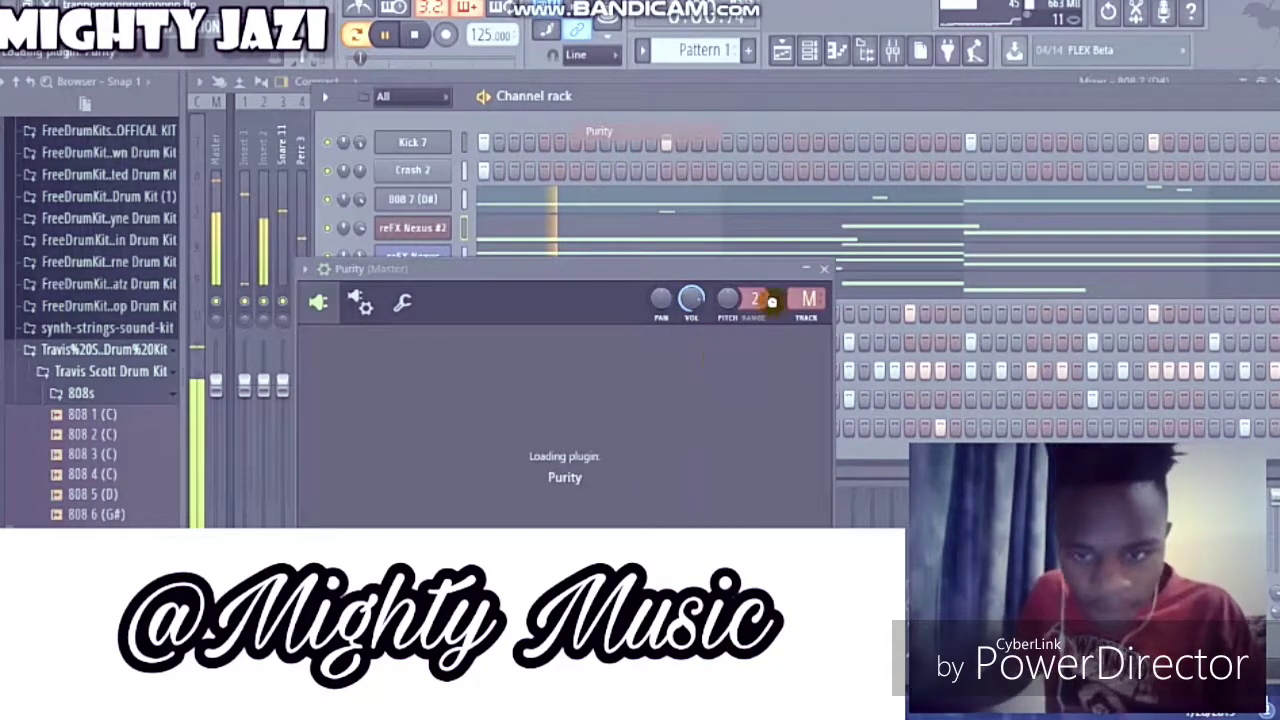
{"action": "key", "text": "space"}
Step: Load the GM Normal preset Pizzicato Strings into Purity's first part
{"action": "left_click", "coordinate": [390, 362]}
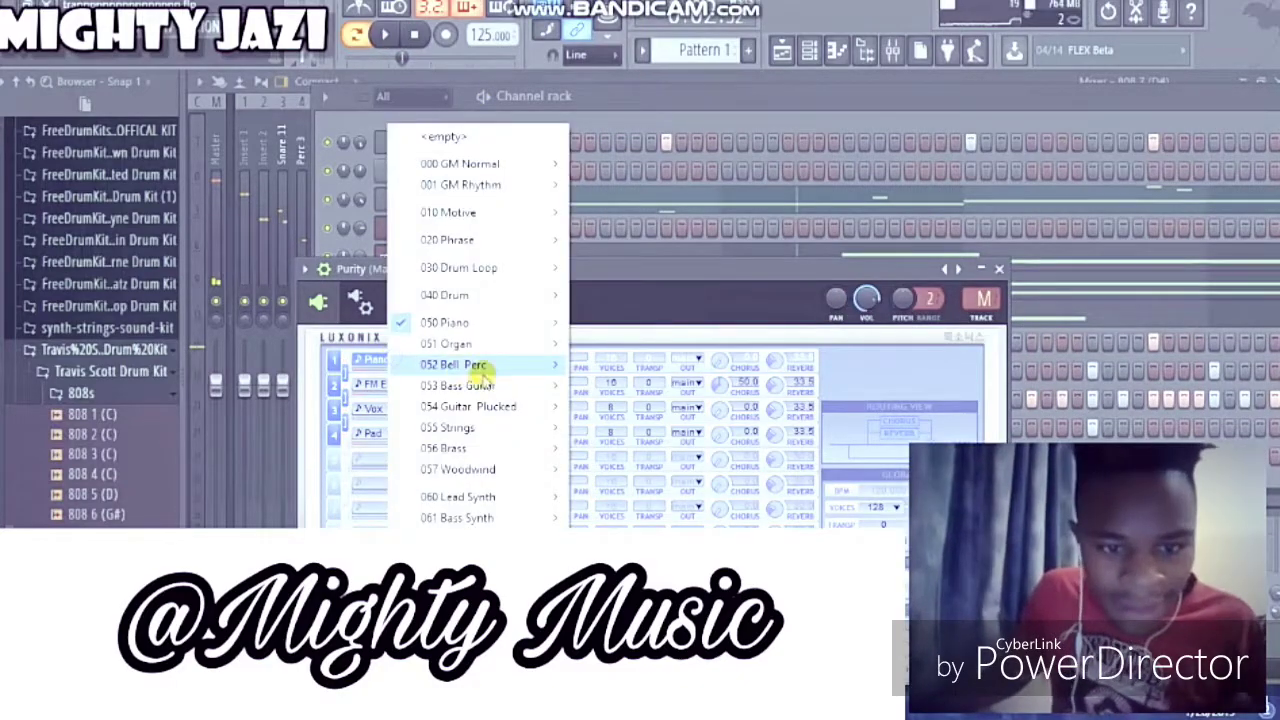
{"action": "mouse_move", "coordinate": [483, 430]}
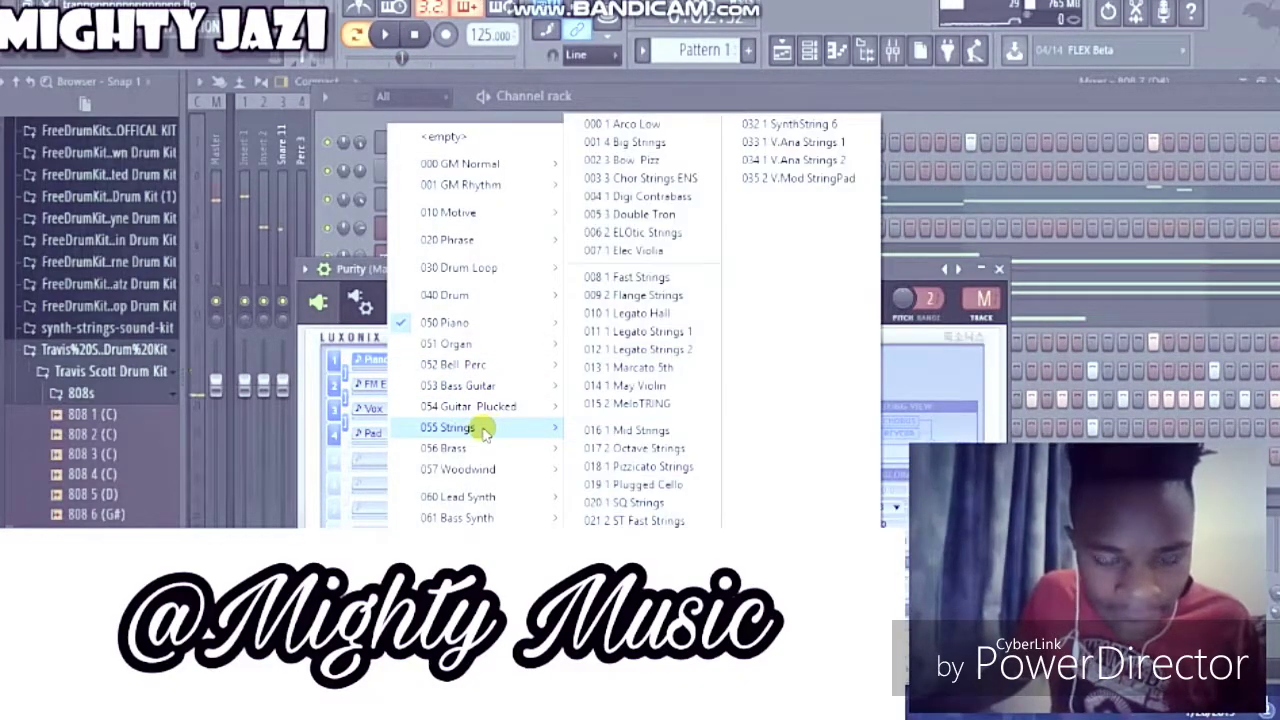
{"action": "mouse_move", "coordinate": [470, 165]}
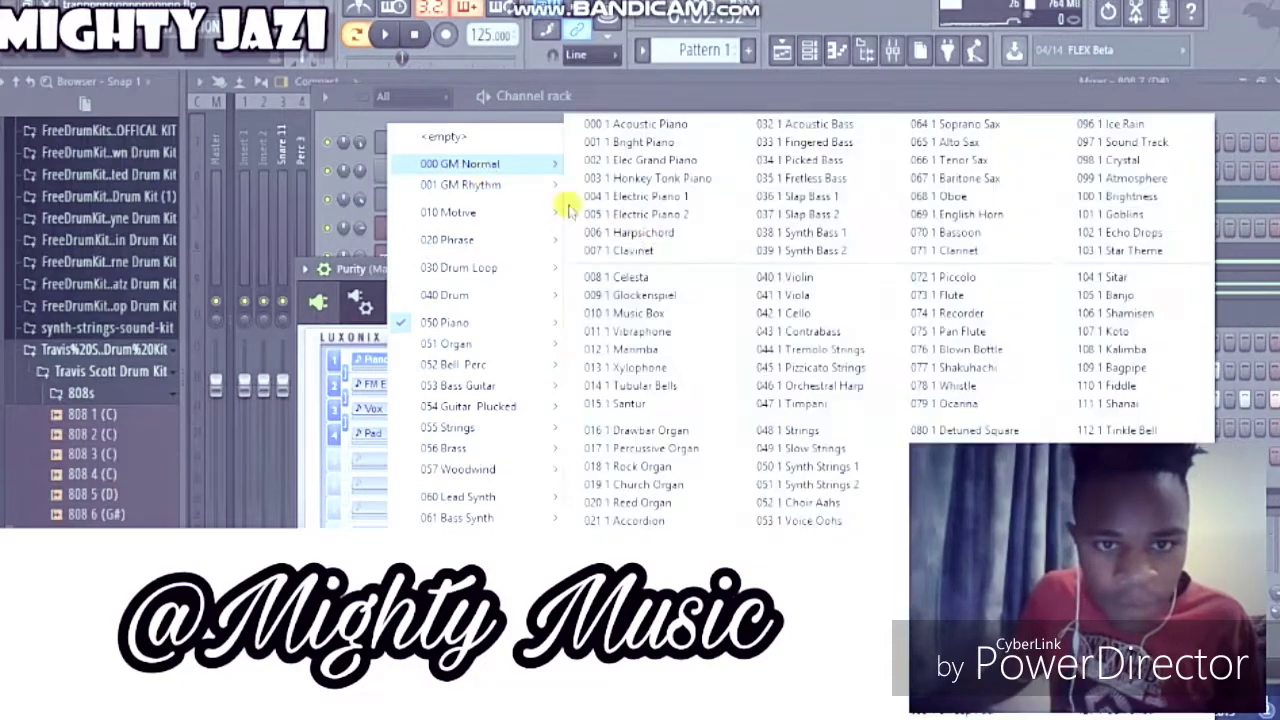
{"action": "left_click", "coordinate": [797, 370]}
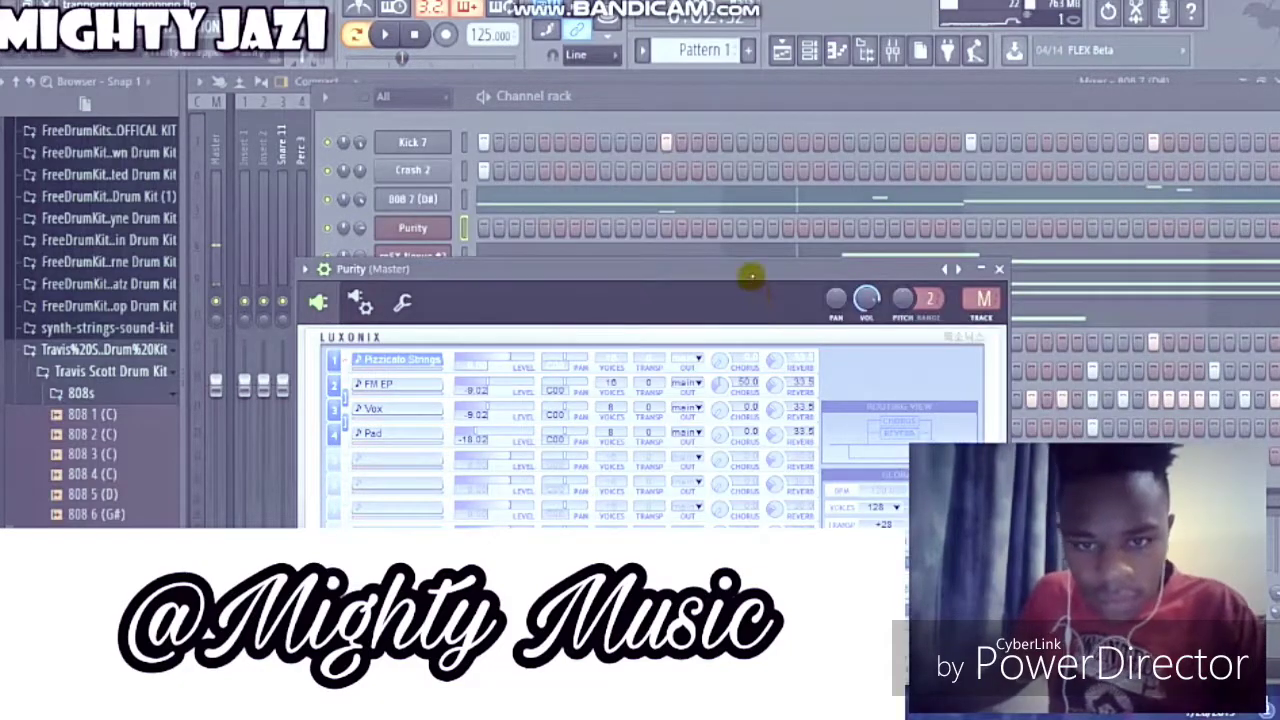
Step: Move the Purity window higher and load the GM Normal preset Synth Calliope into the first part
{"action": "left_click_drag", "start_coordinate": [750, 275], "coordinate": [749, 157]}
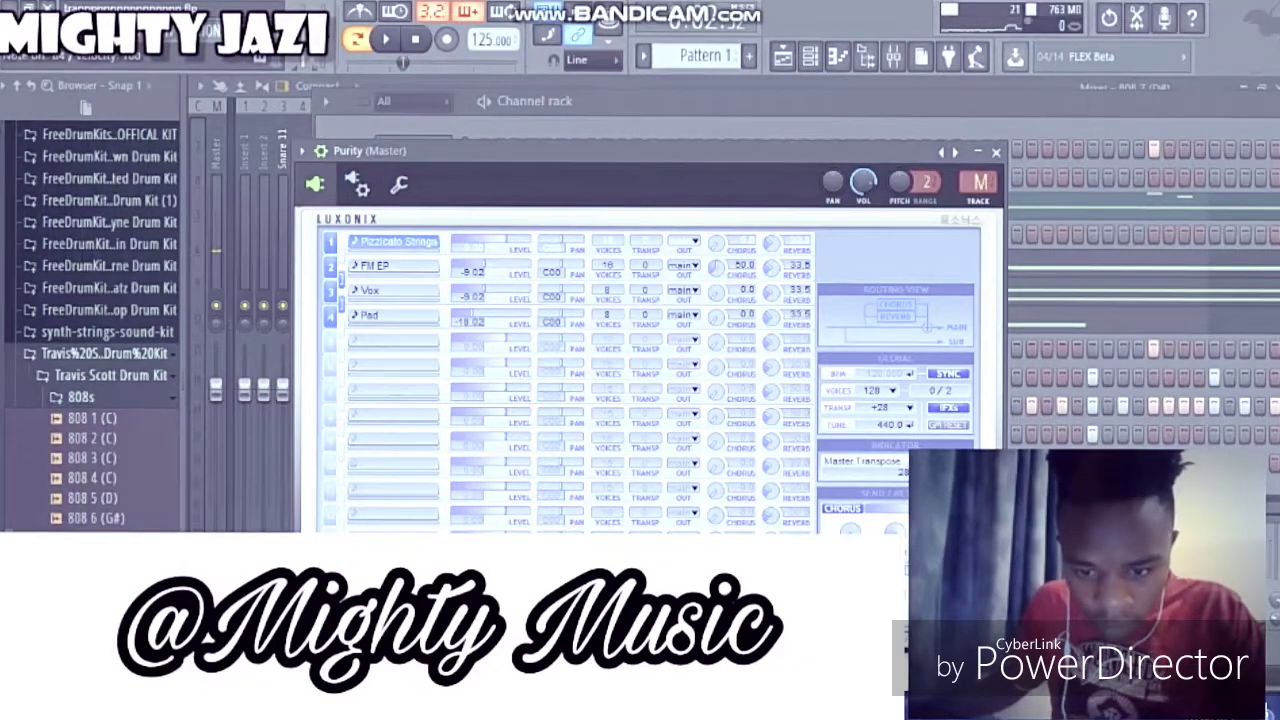
{"action": "left_click", "coordinate": [393, 241]}
{"action": "left_click", "coordinate": [708, 460]}
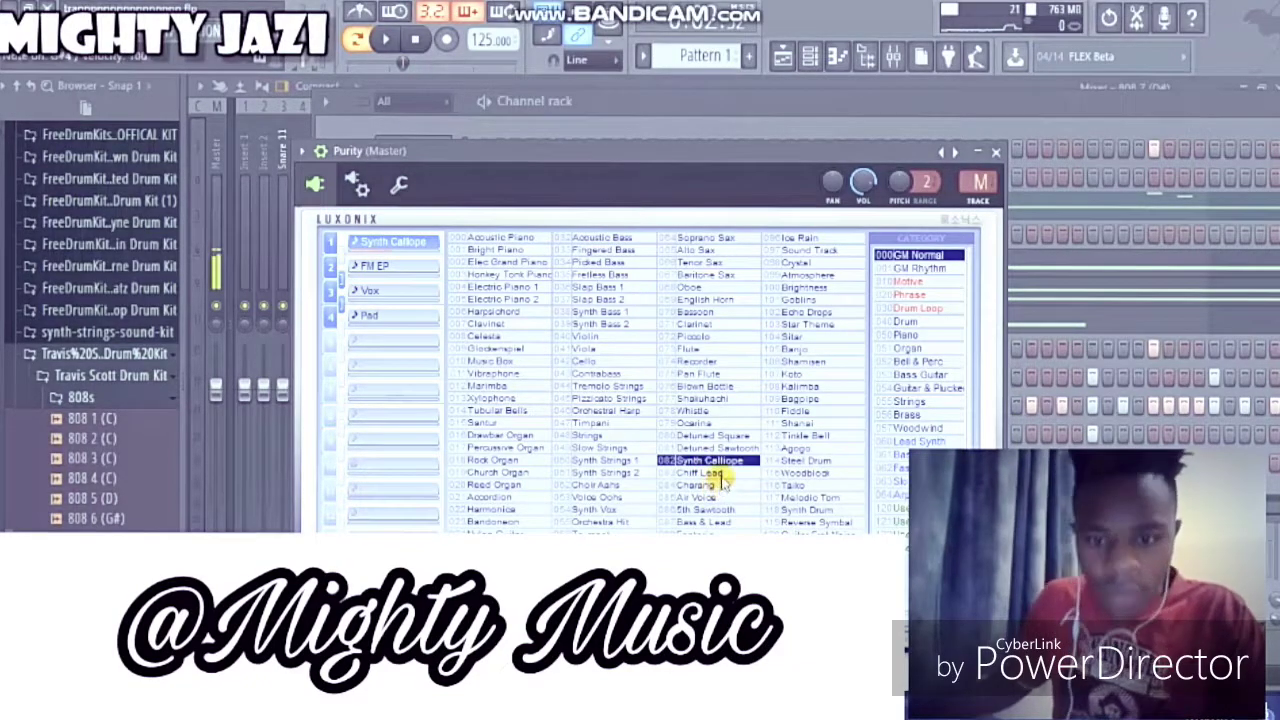
Step: Play the pattern, open Purity's piano roll, and write one-beat notes C6, A#5, G#5 and F5 across bar 1
{"action": "left_click", "coordinate": [891, 100]}
{"action": "key", "text": "space"}
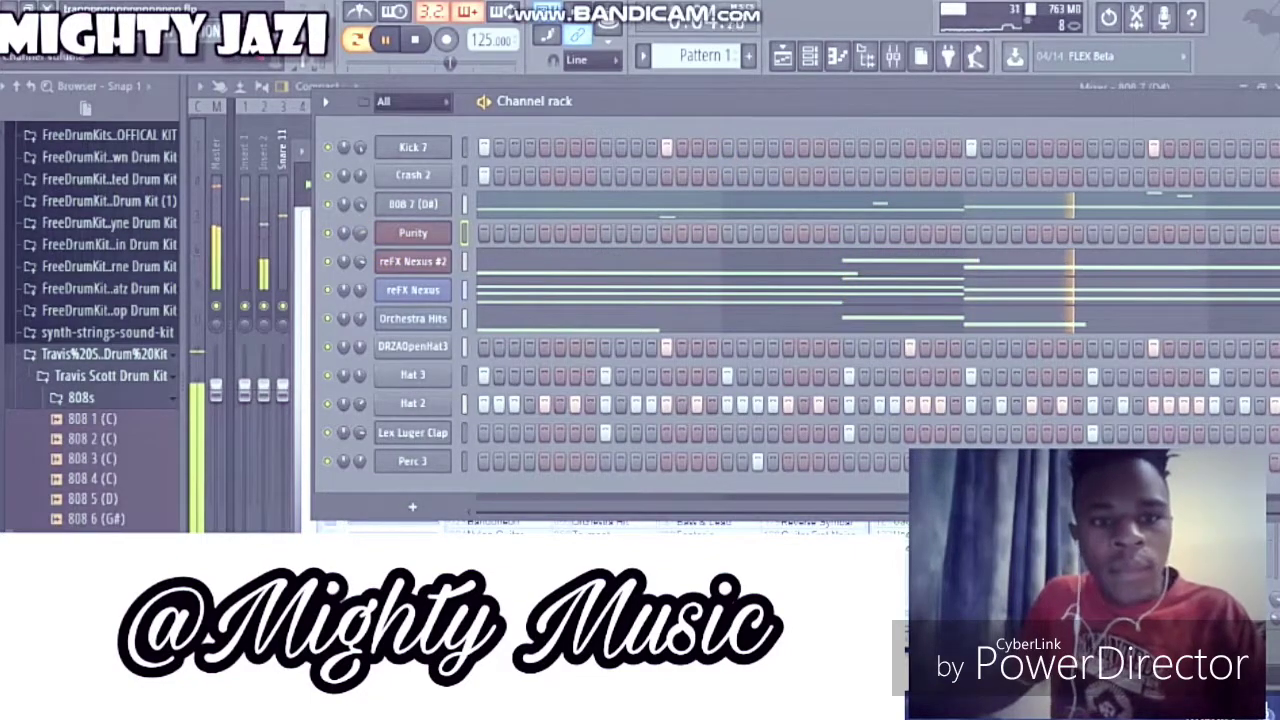
{"action": "right_click", "coordinate": [456, 227]}
{"action": "left_click", "coordinate": [490, 233]}
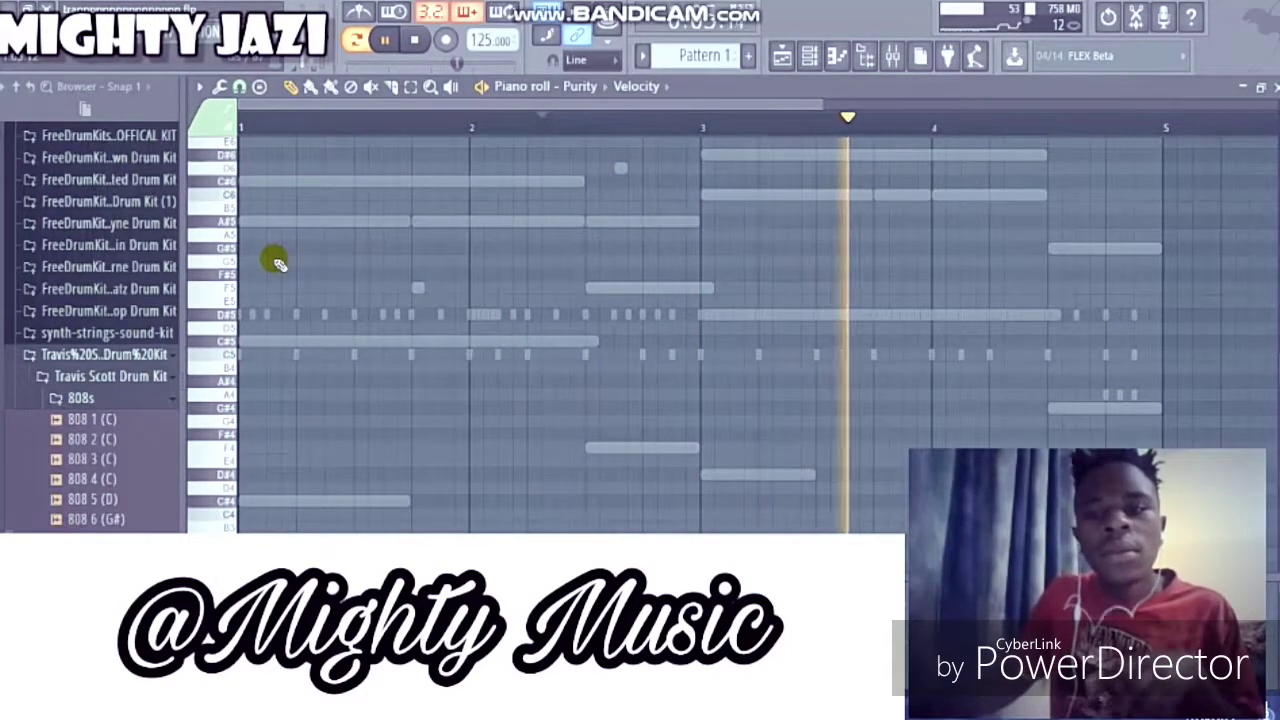
{"action": "key", "text": "space"}
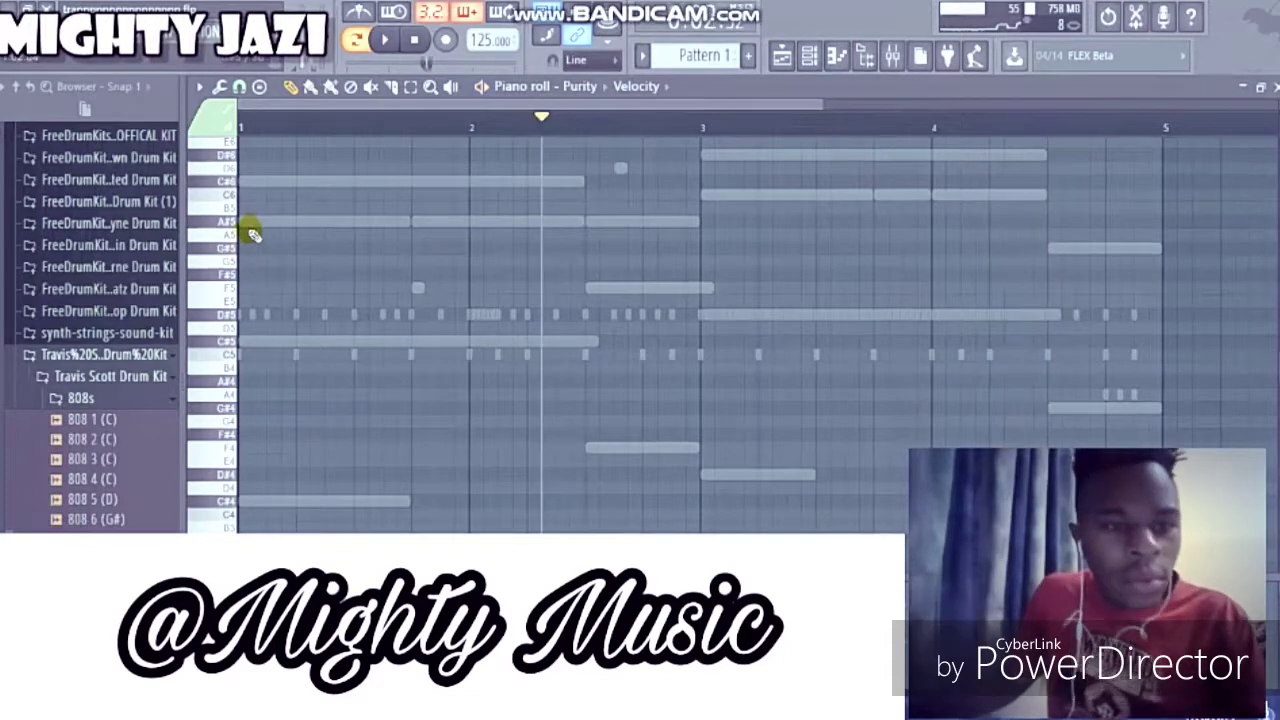
{"action": "left_click_drag", "start_coordinate": [256, 226], "coordinate": [222, 192]}
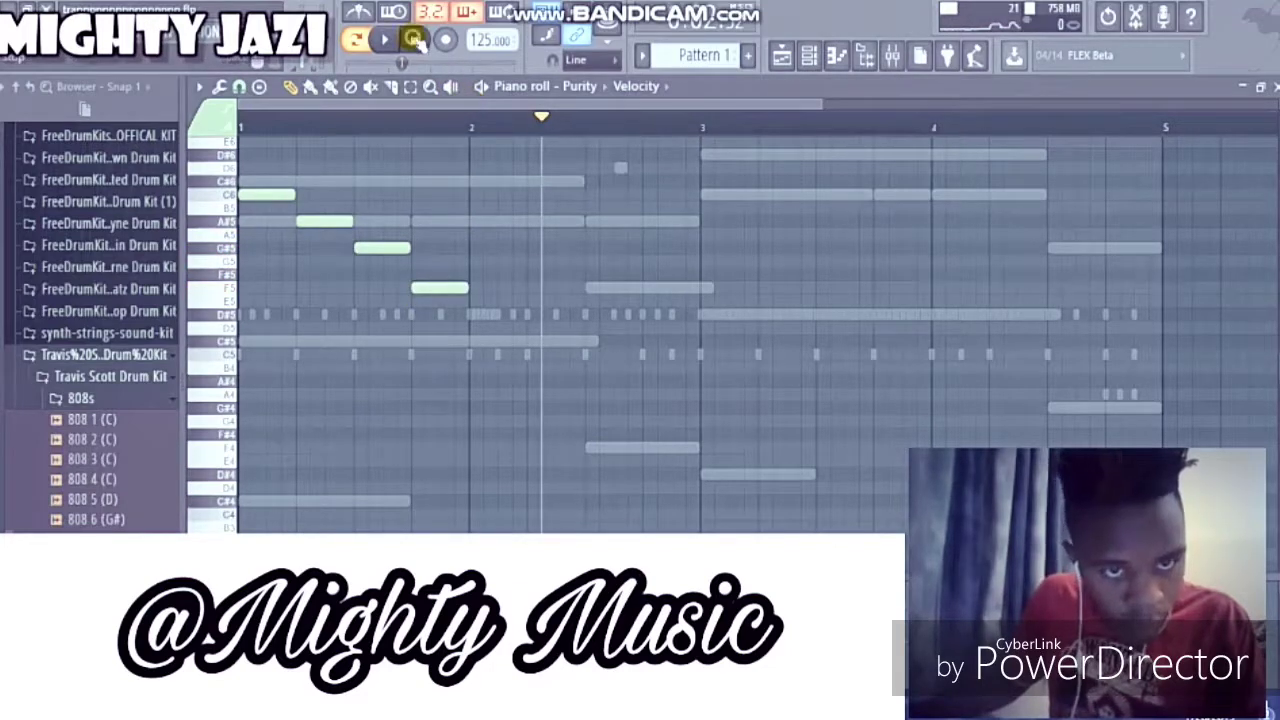
Step: Audition the bar 1 melody and add one-beat Purity notes C6, A#5, A#5 and D#6 across bar 3
{"action": "key", "text": "space"}
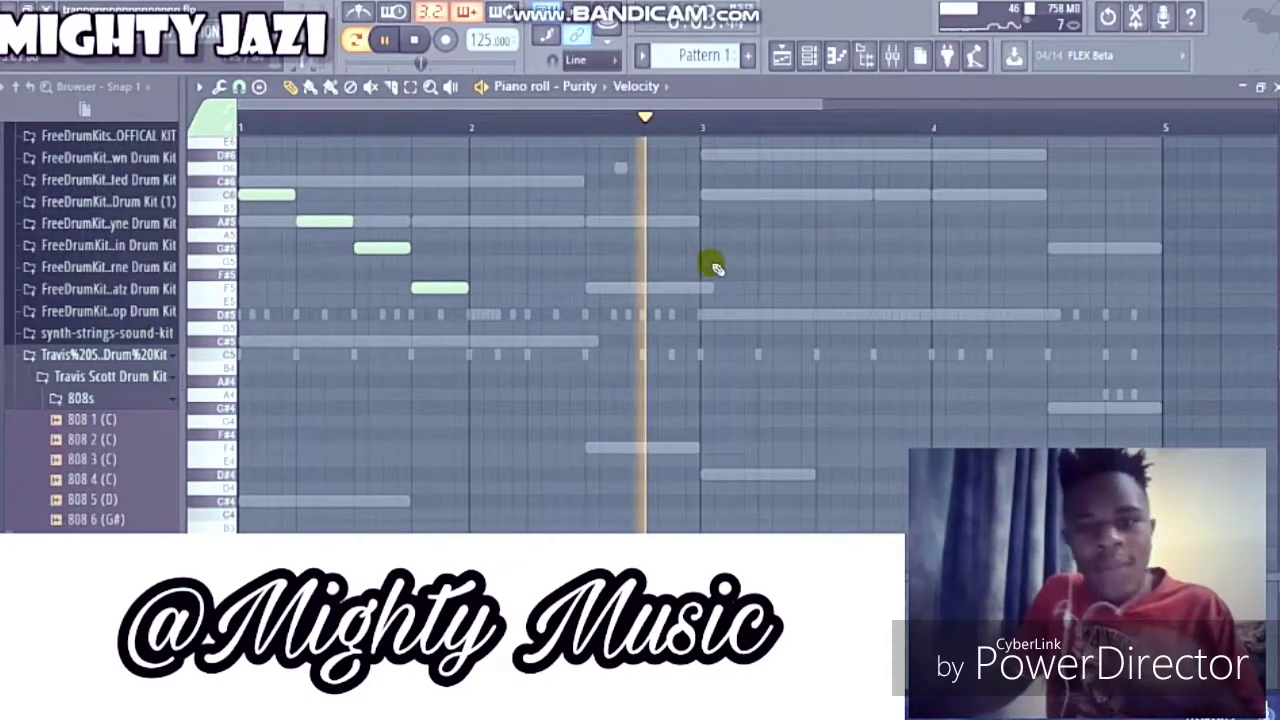
{"action": "key", "text": "space"}
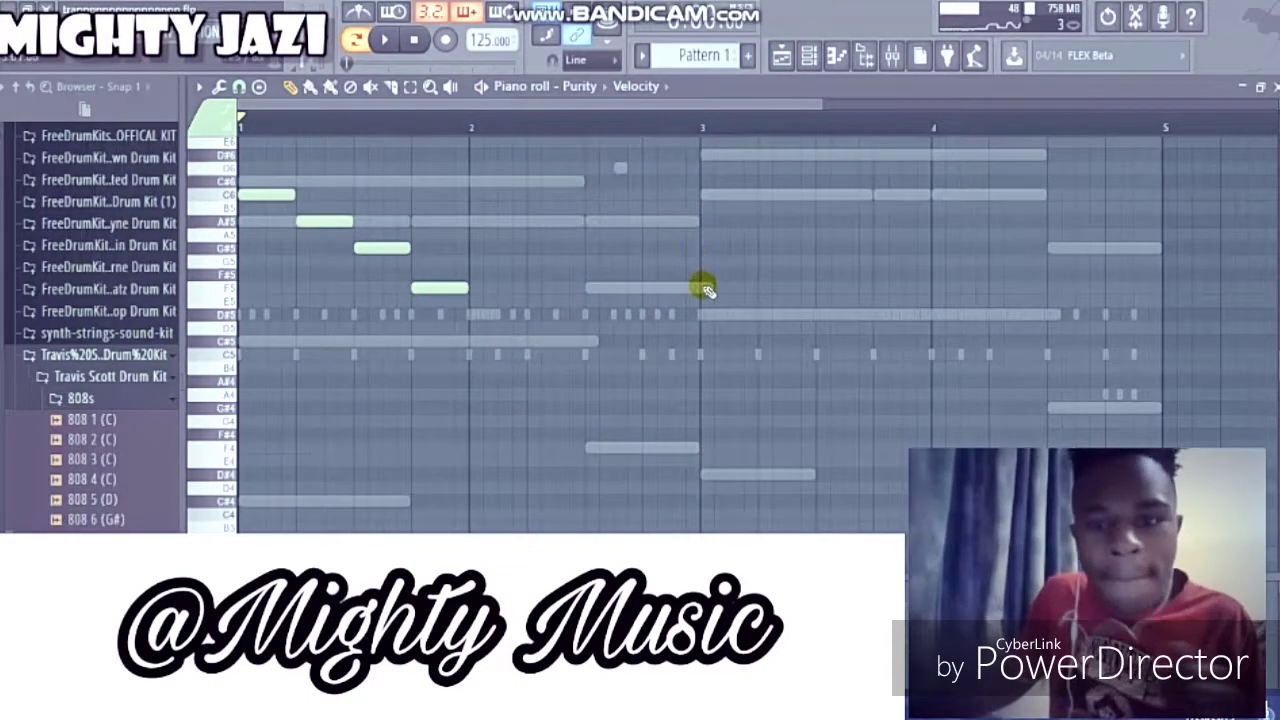
{"action": "left_click_drag", "start_coordinate": [711, 267], "coordinate": [715, 186]}
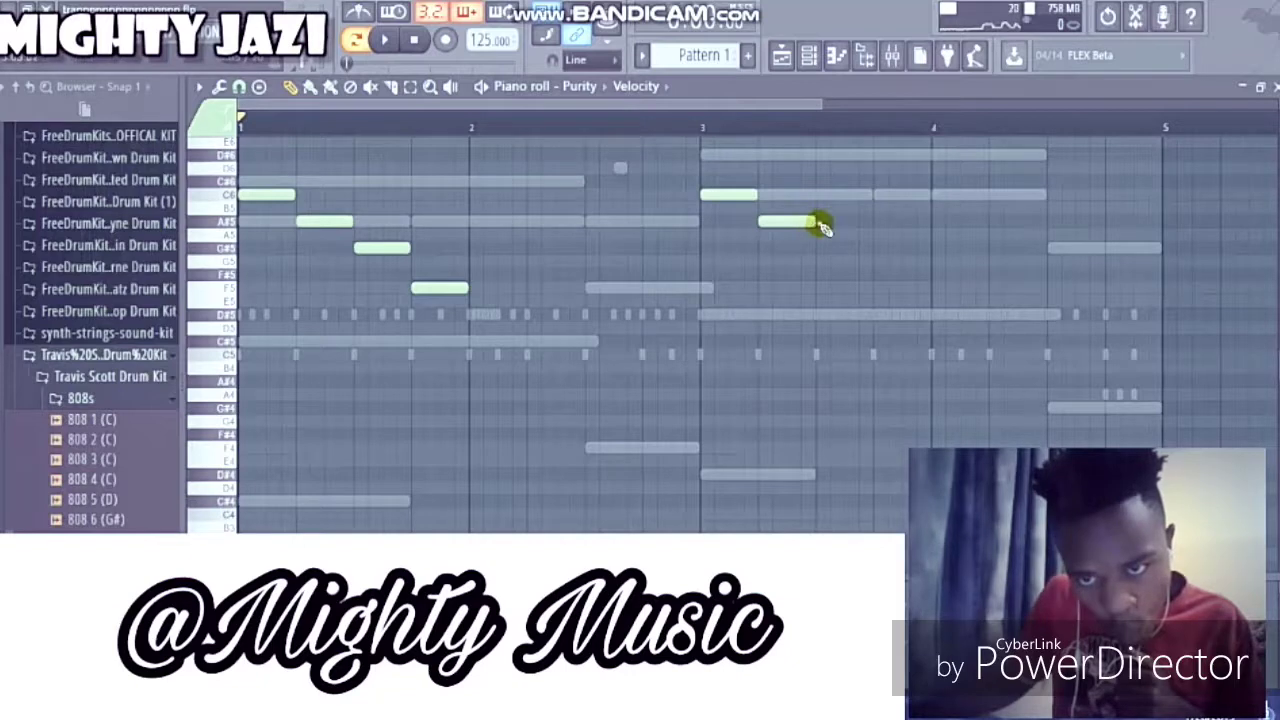
{"action": "left_click_drag", "start_coordinate": [888, 179], "coordinate": [890, 152]}
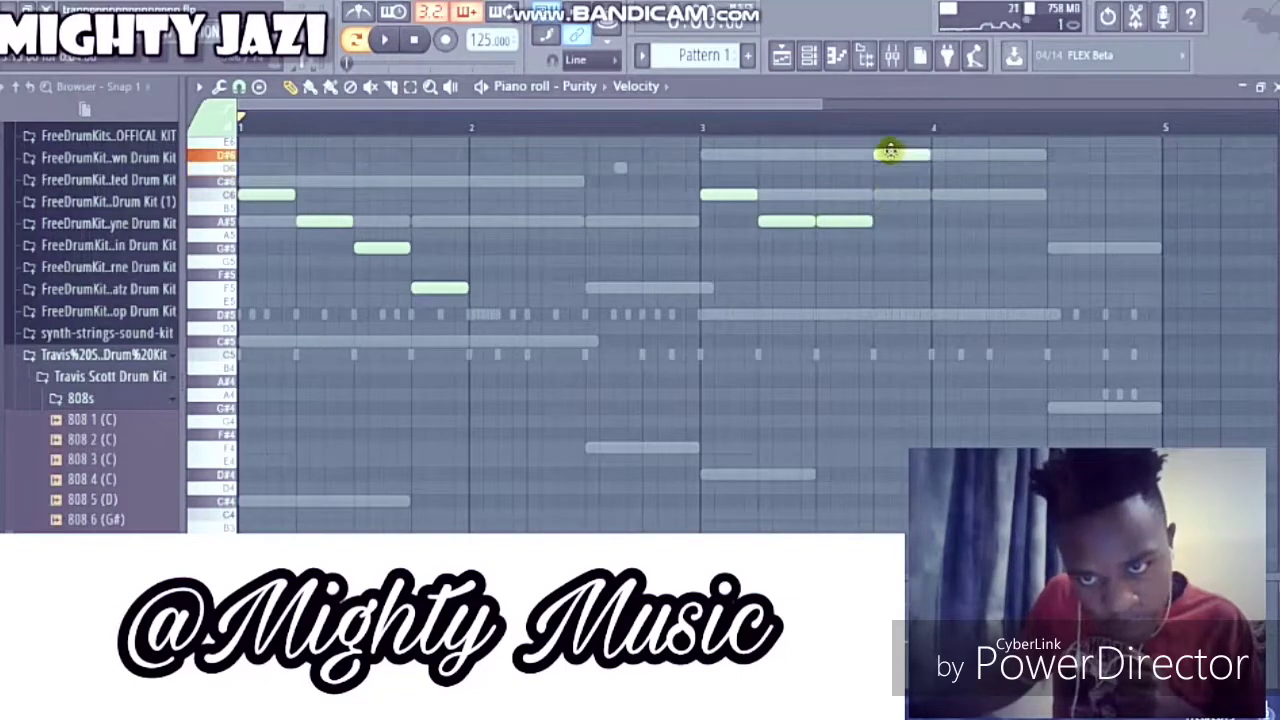